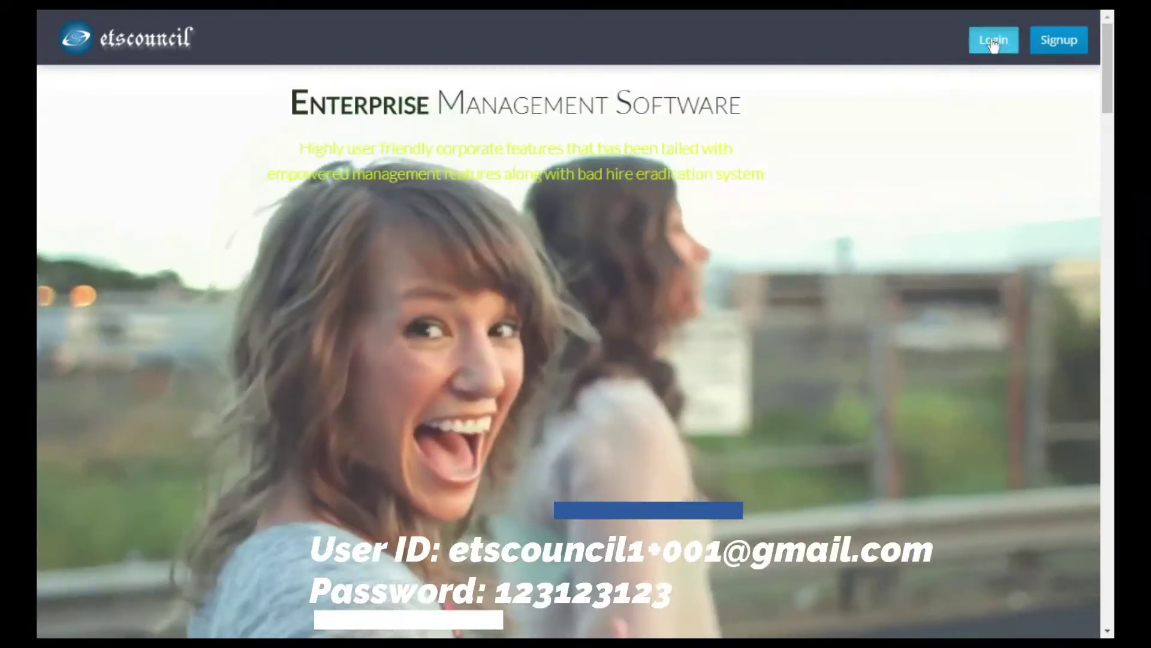
Log in to the portal with the filled-in demo account user ID and password.
click(993, 40)
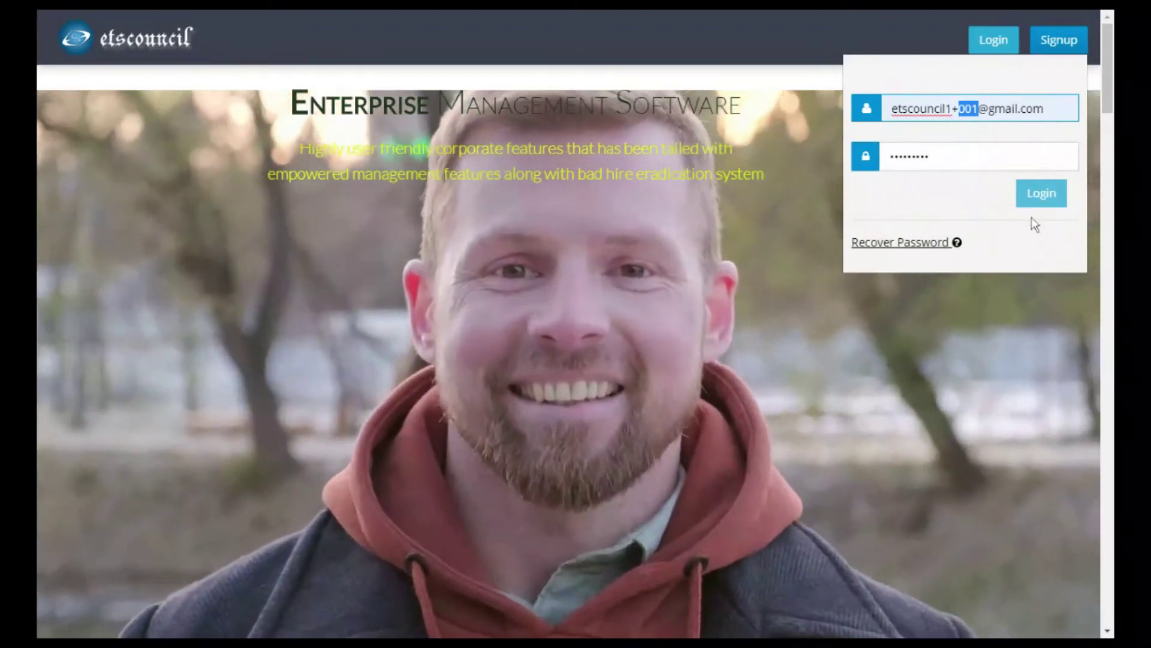
click(1035, 207)
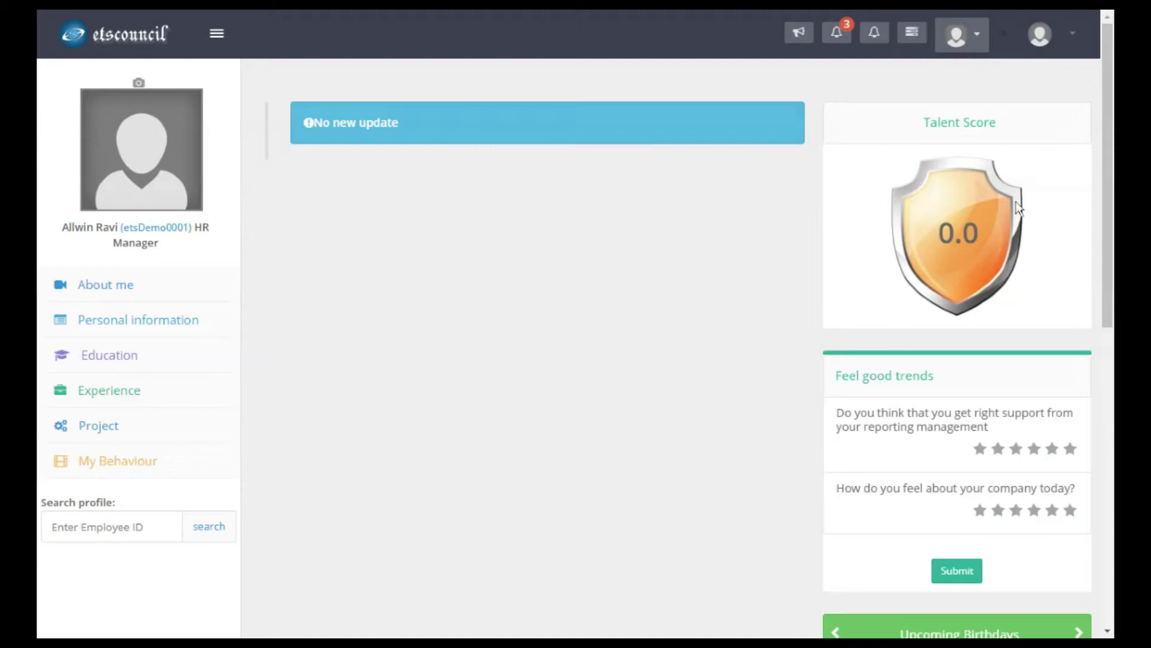
Look through the profile forms for About me, Personal information, Education, Experience and My Behaviour.
click(88, 293)
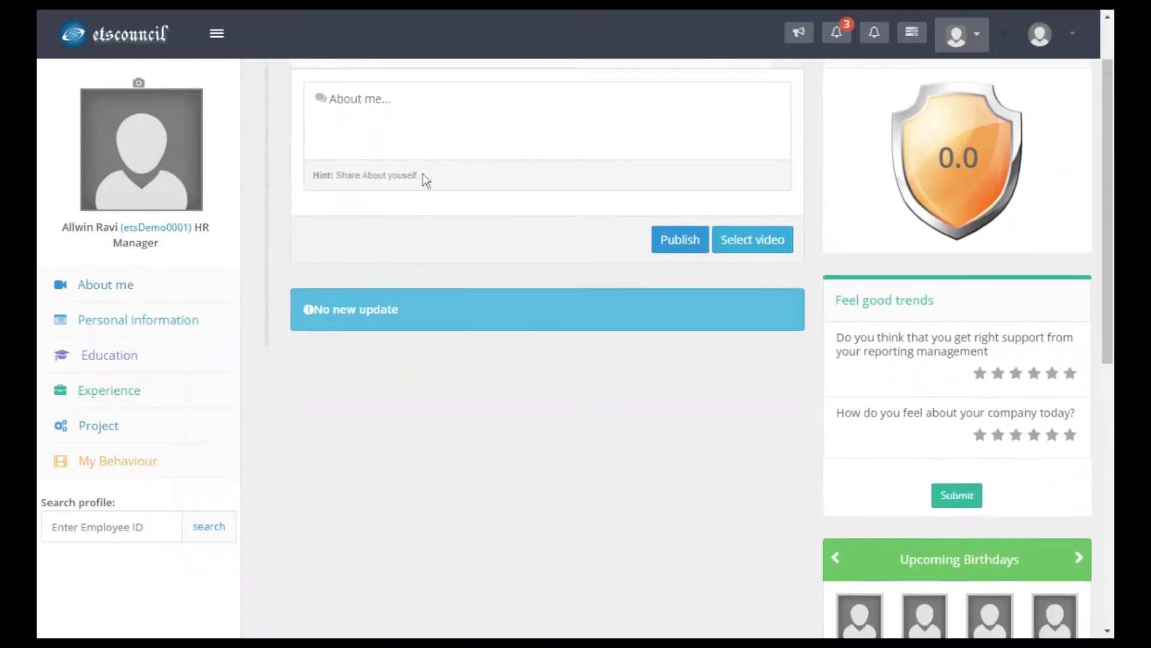
click(120, 321)
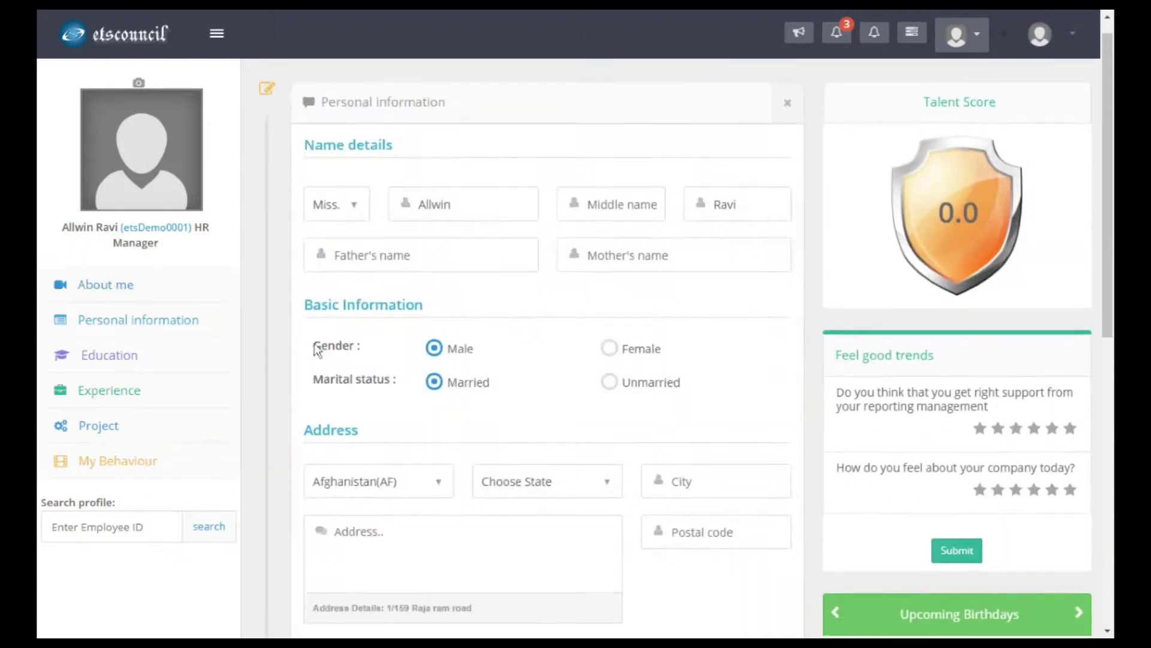
click(121, 362)
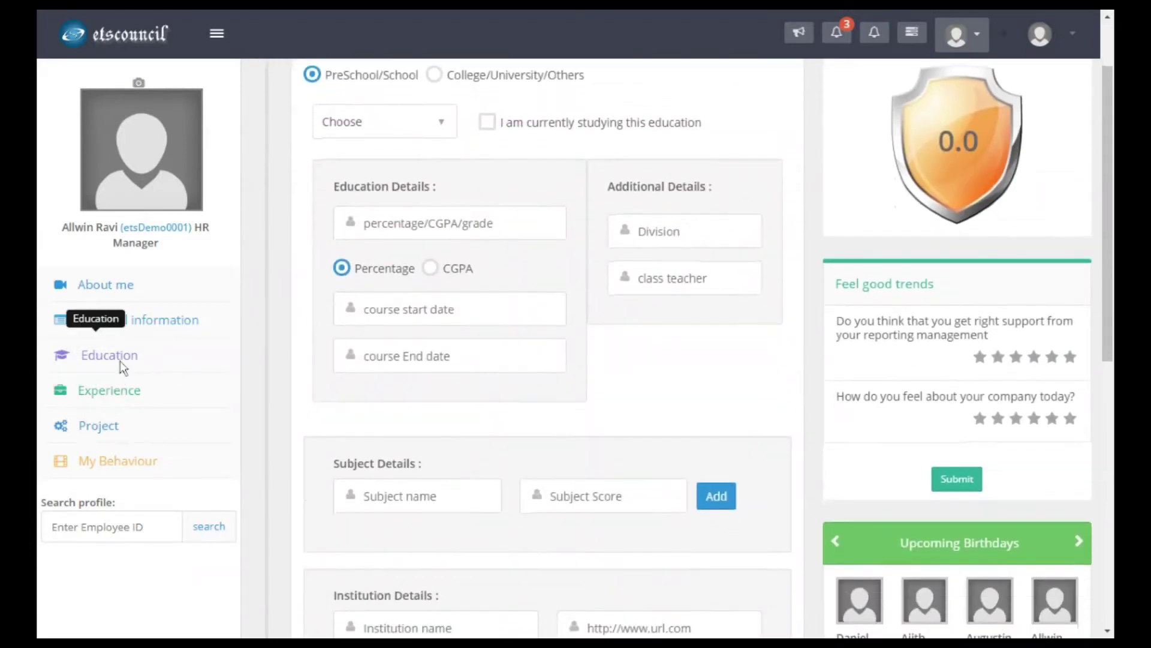
click(118, 395)
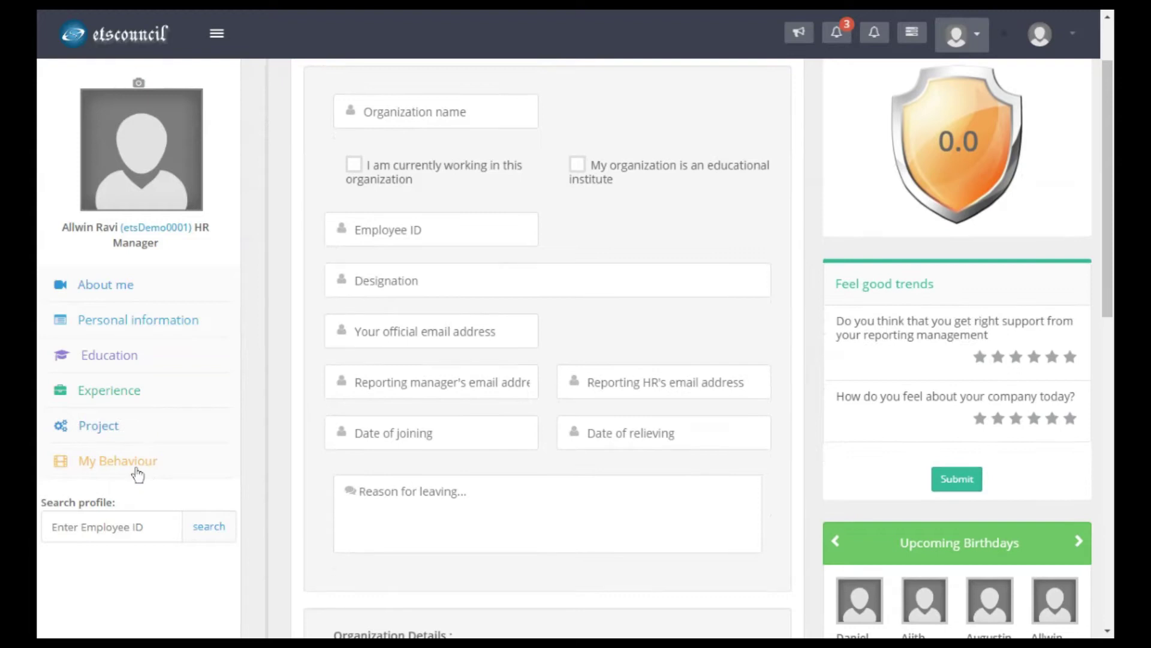
click(139, 477)
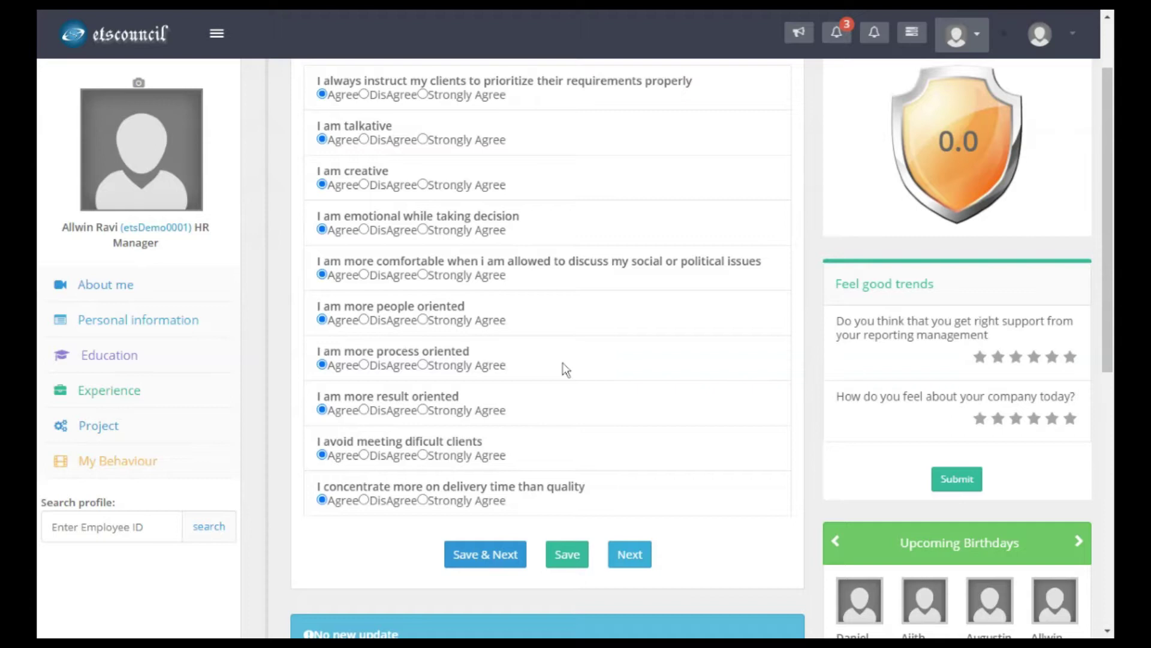
Open the Manage Organization page from the admin features.
click(913, 36)
click(864, 75)
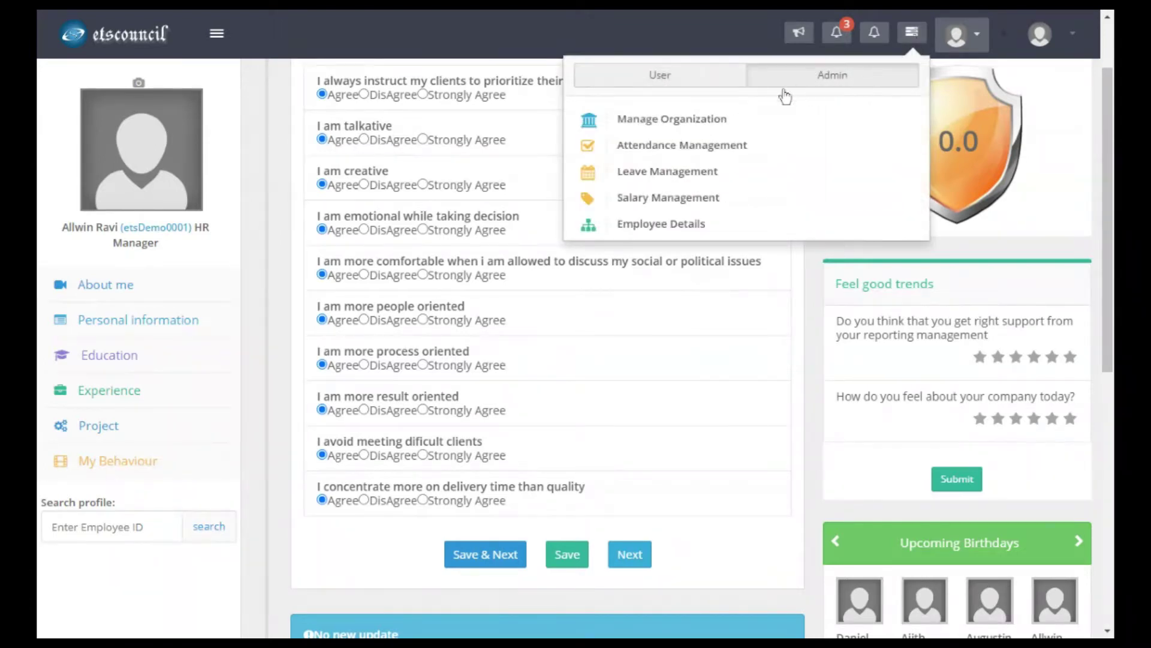
click(698, 119)
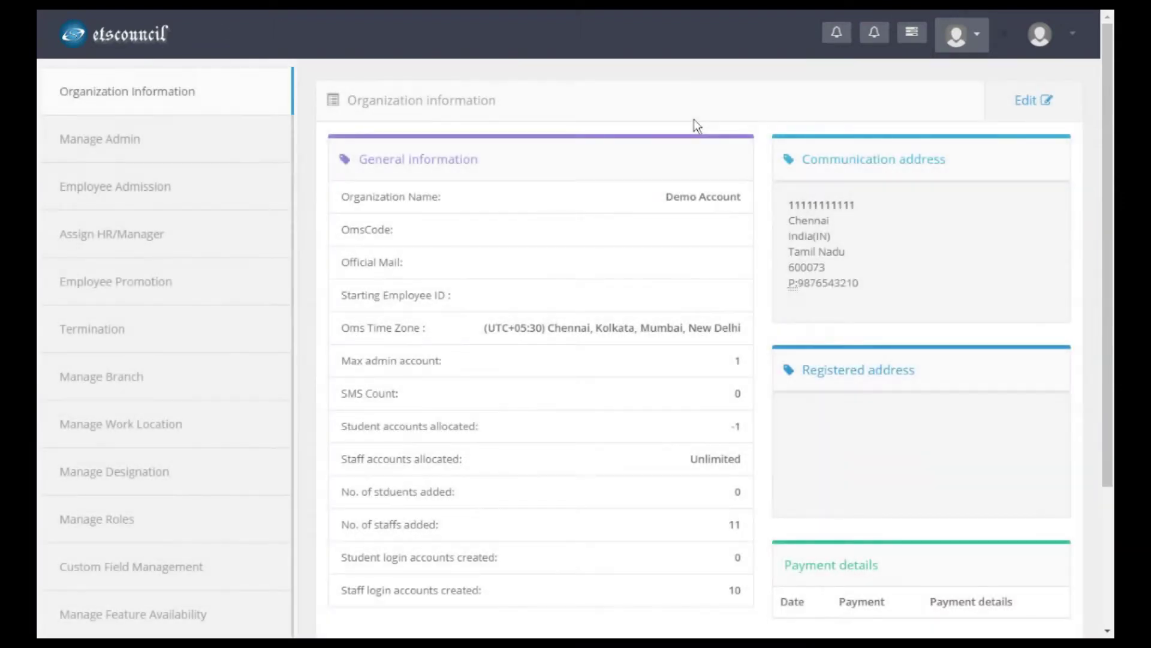
click(913, 38)
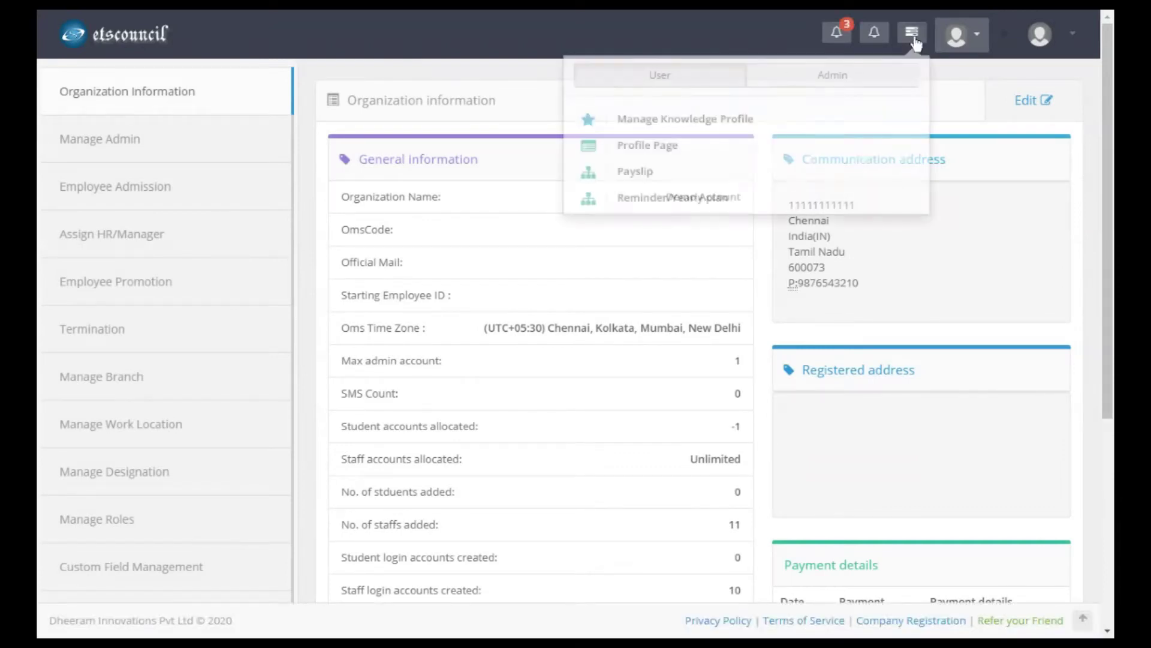
click(826, 77)
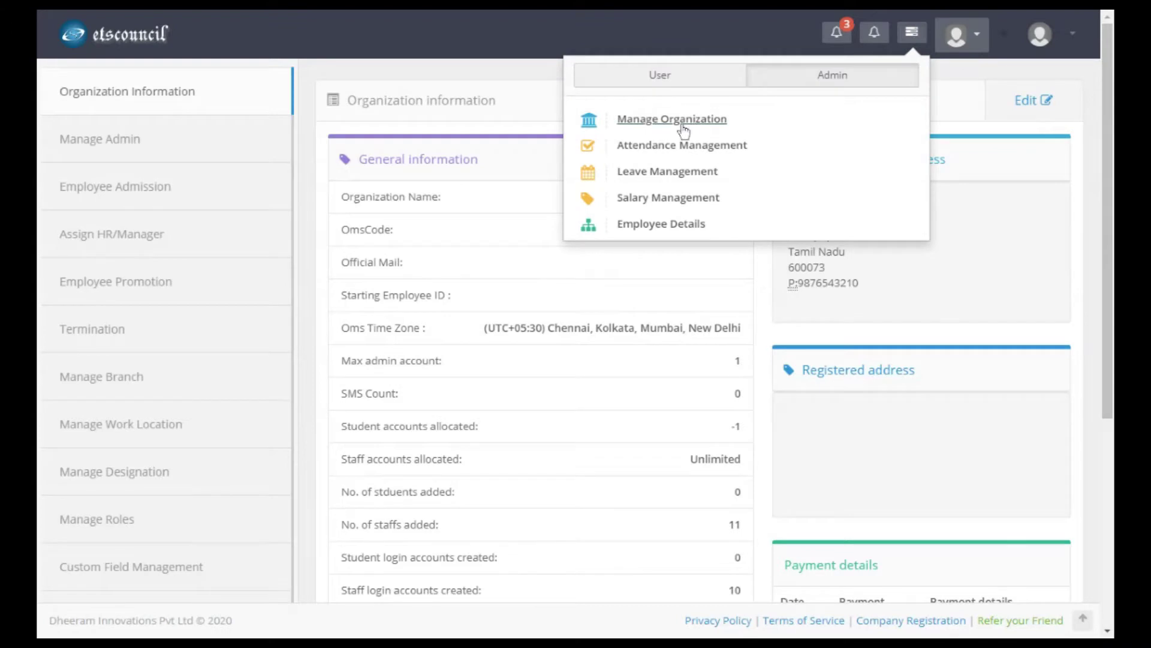
click(435, 75)
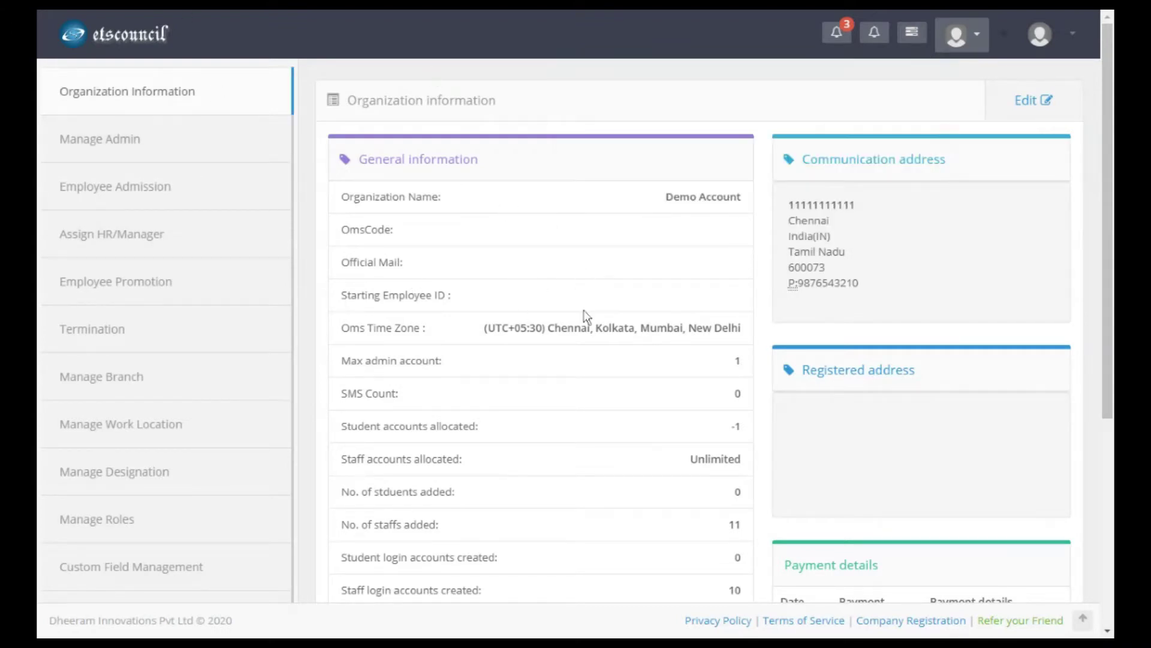
Open the organization information for editing and examine its general details, time zone, communication address and registered address fields.
click(1041, 105)
scroll(624, 383, down, 2)
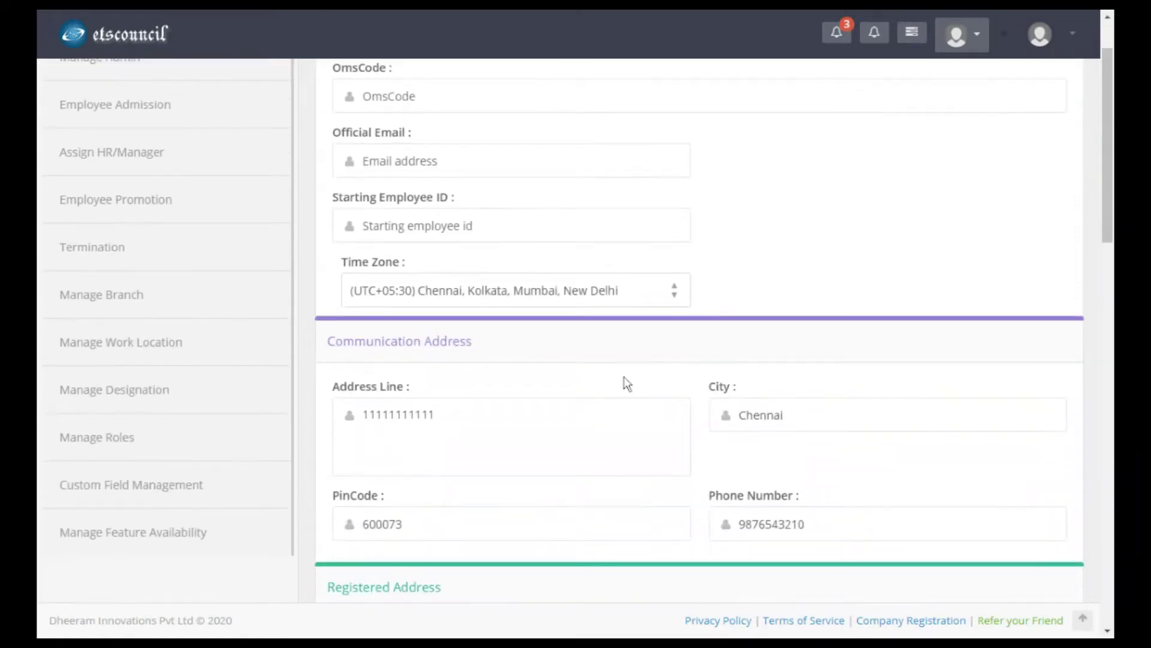
scroll(626, 384, down, 5)
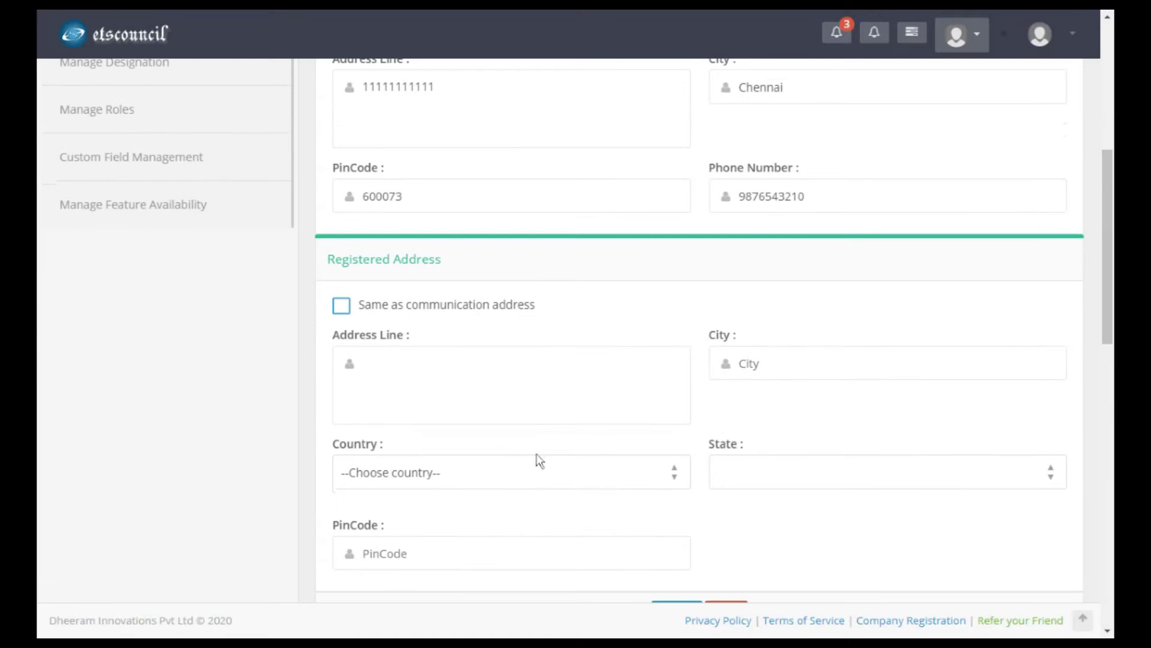
scroll(550, 456, down, 4)
scroll(551, 494, down, 3)
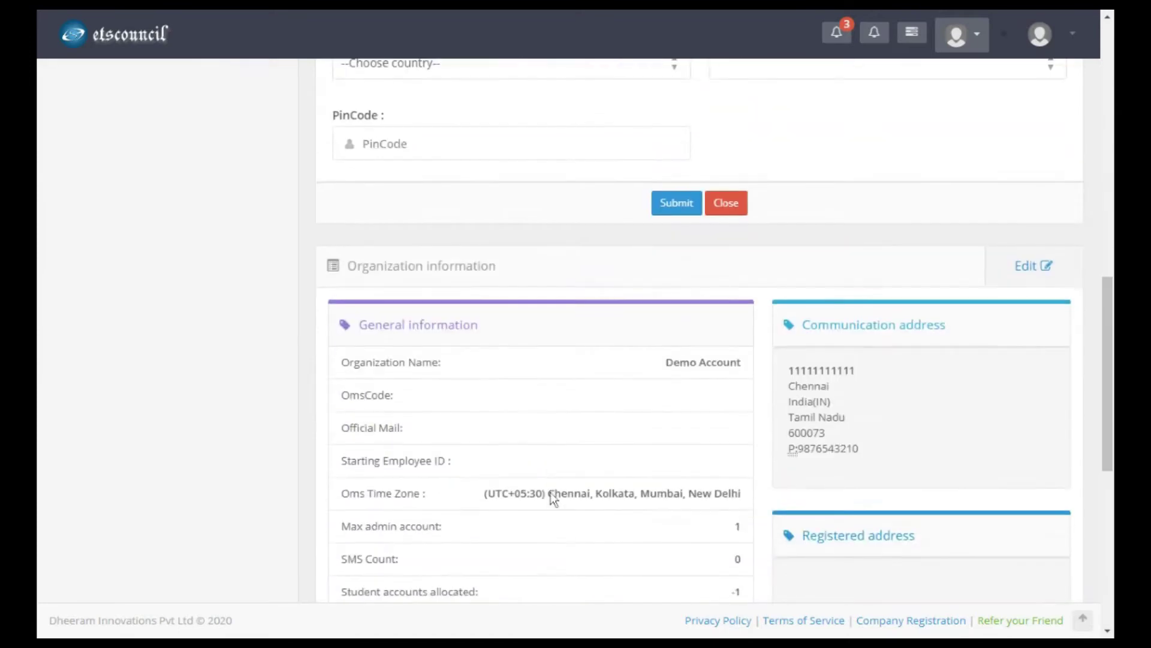
drag(563, 493, 804, 451)
triple_click(661, 493)
scroll(660, 493, up, 8)
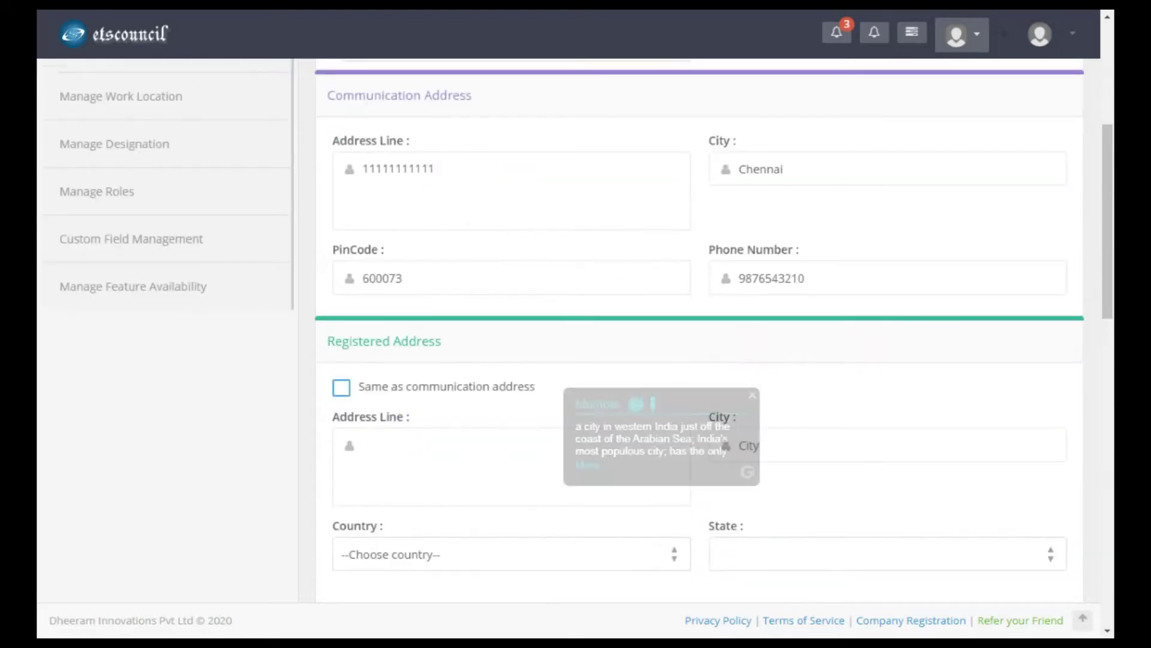
scroll(578, 238, up, 3)
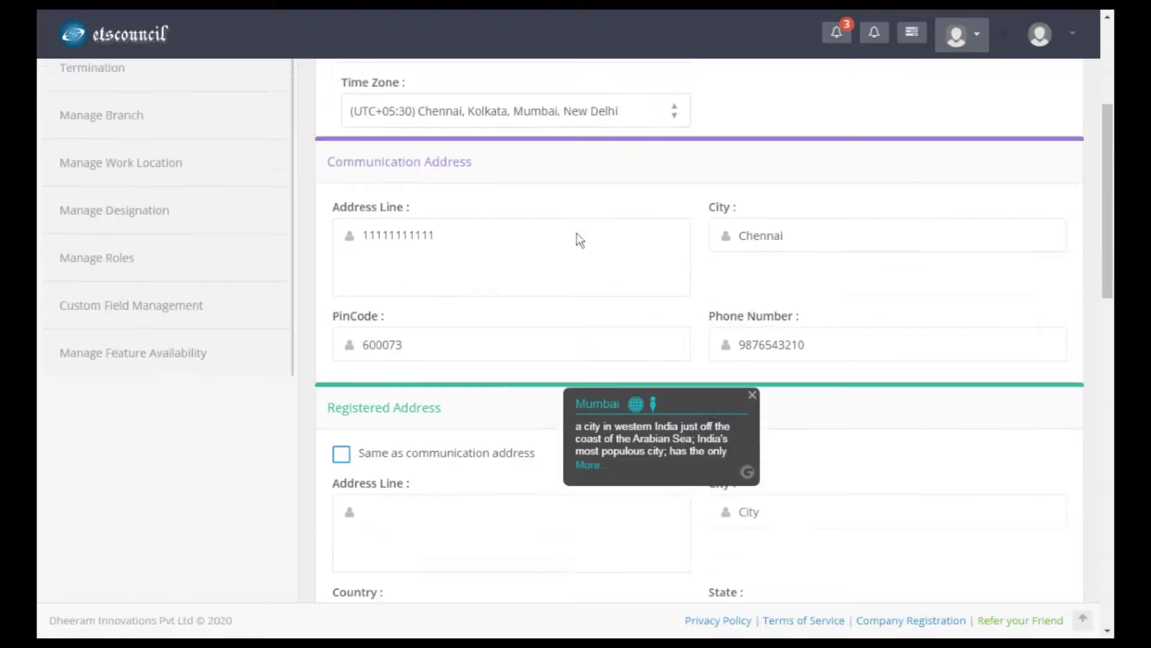
scroll(623, 186, up, 3)
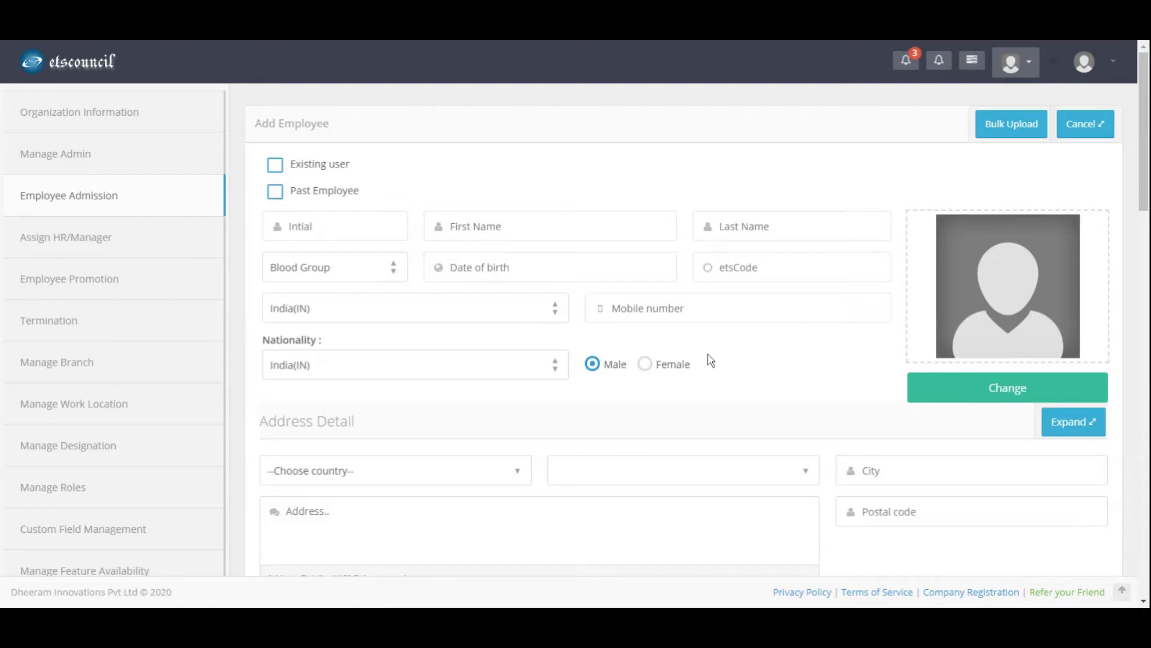
Show the bulk upload options on the Add Employee form and examine its personal, address, registration, login and custom fields.
click(1011, 123)
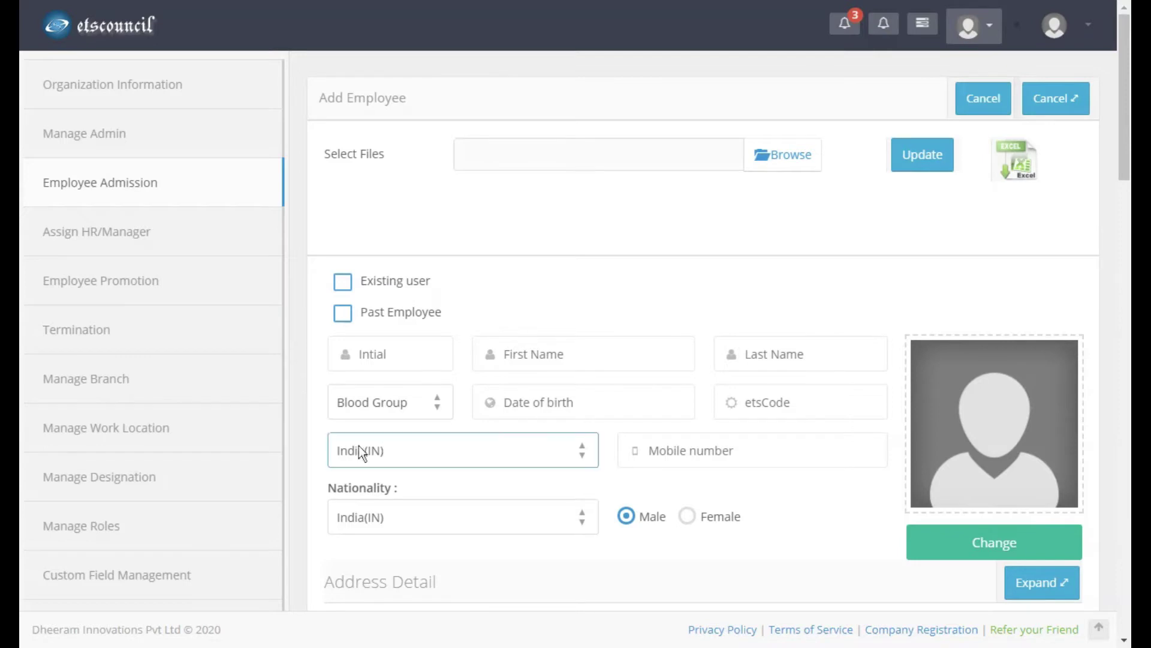
scroll(628, 430, down, 3)
scroll(622, 425, down, 3)
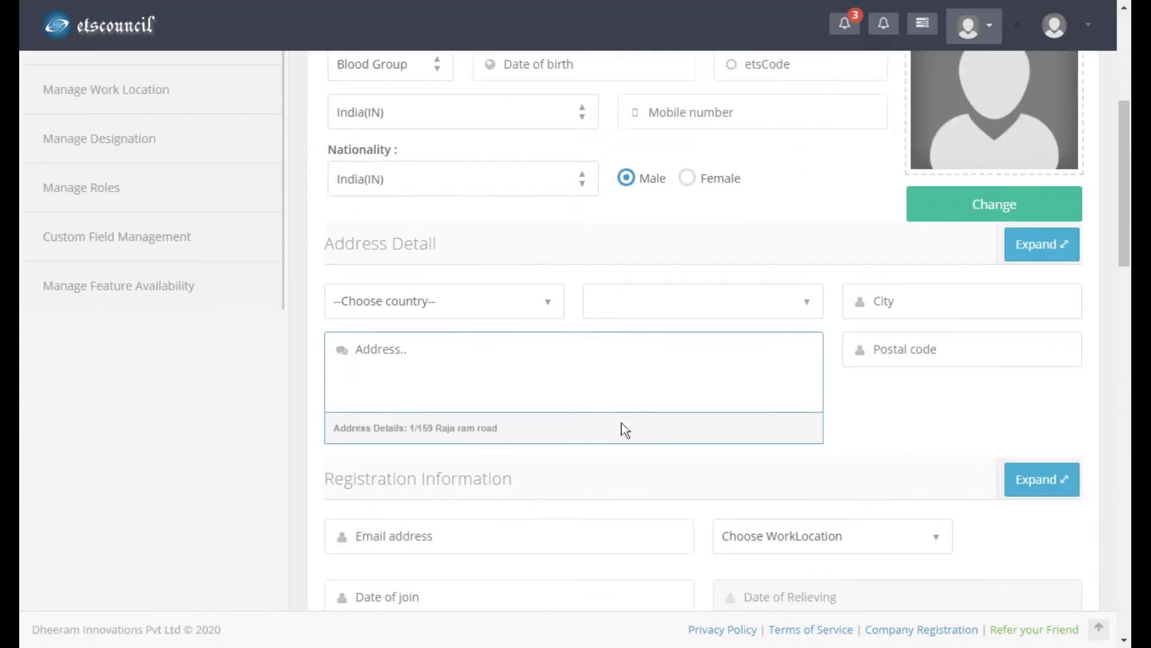
scroll(624, 424, down, 6)
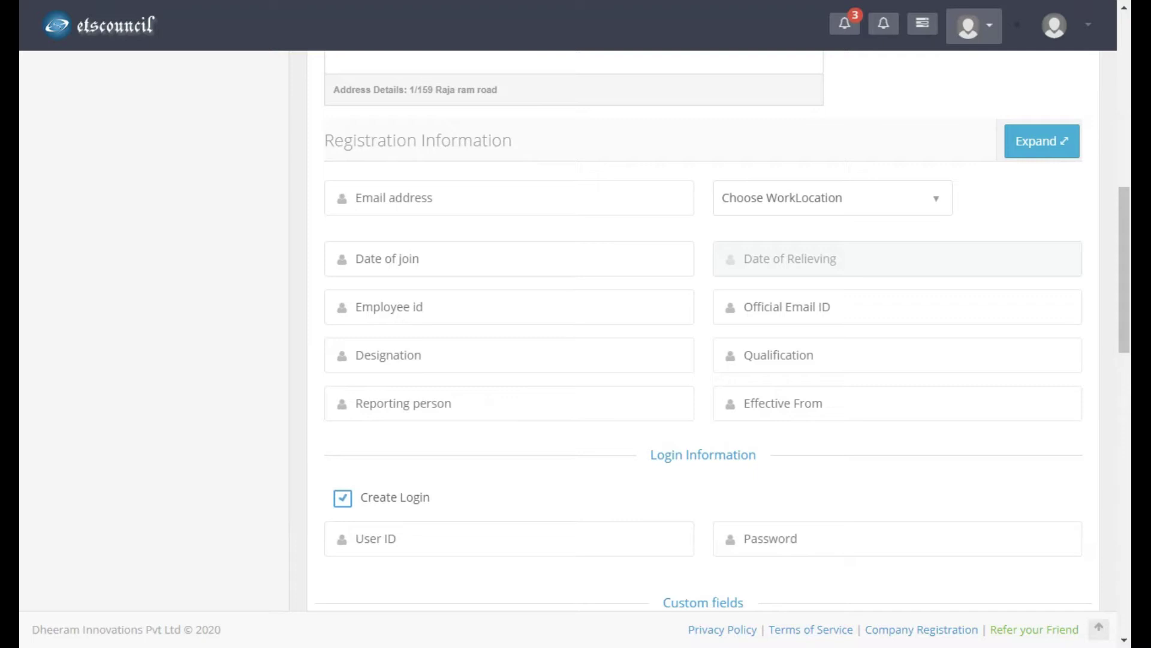
scroll(725, 517, down, 3)
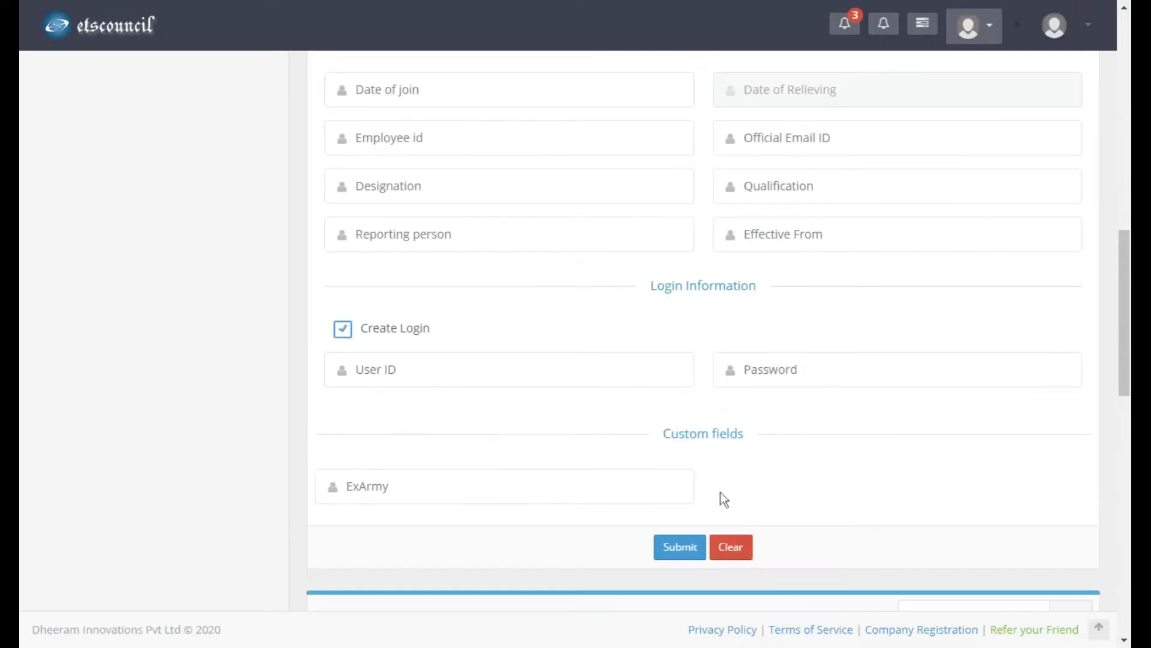
scroll(722, 494, up, 4)
scroll(720, 489, up, 10)
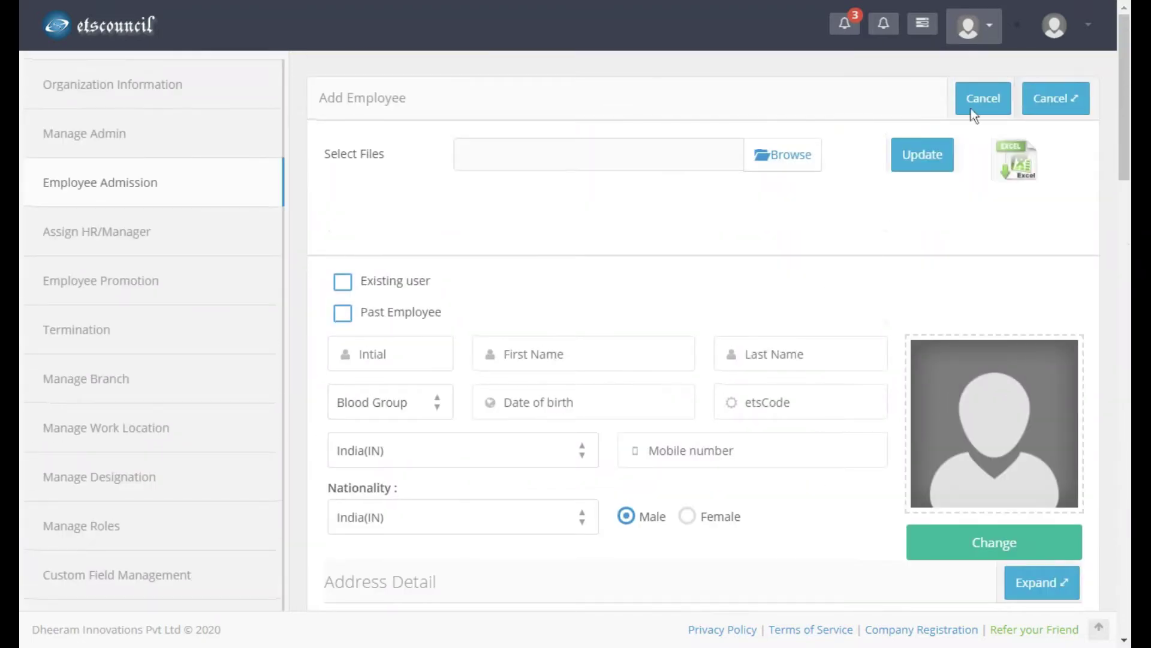
click(987, 107)
click(979, 109)
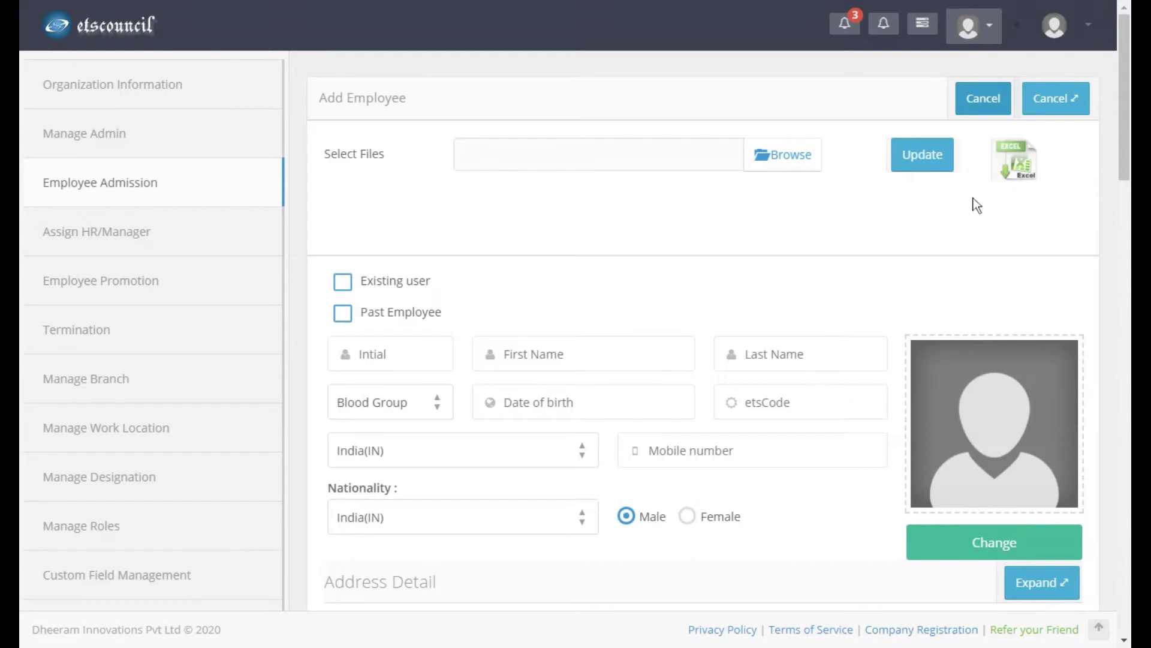
Open the third employee in the Employee List for editing.
scroll(640, 336, down, 10)
scroll(703, 330, down, 7)
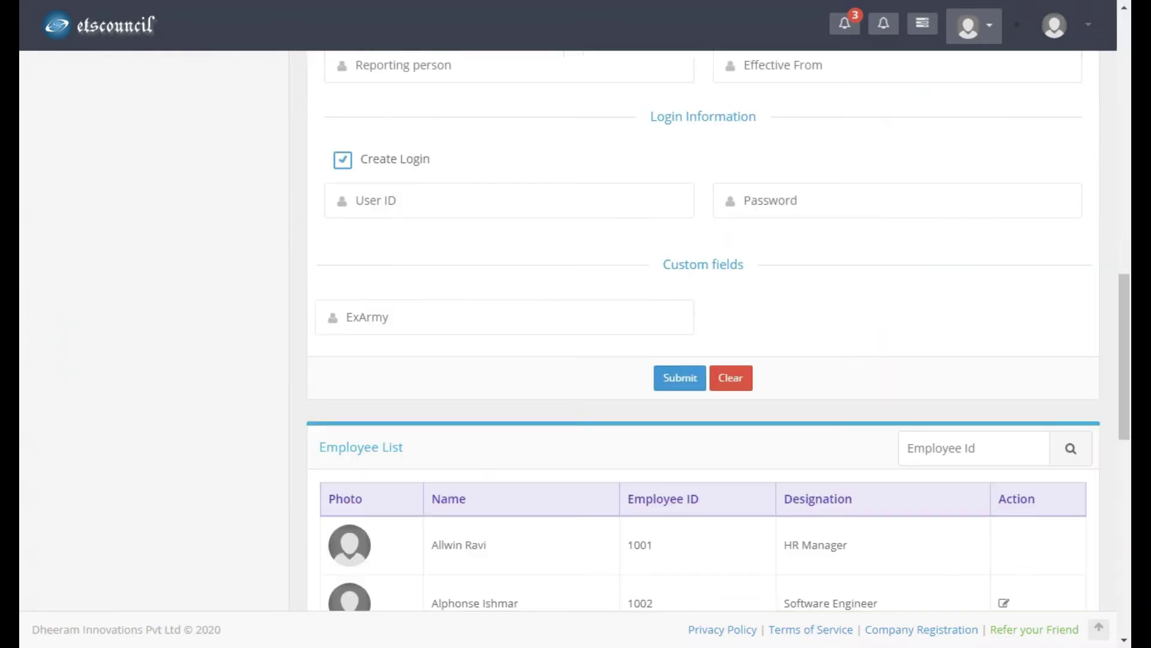
scroll(560, 369, down, 11)
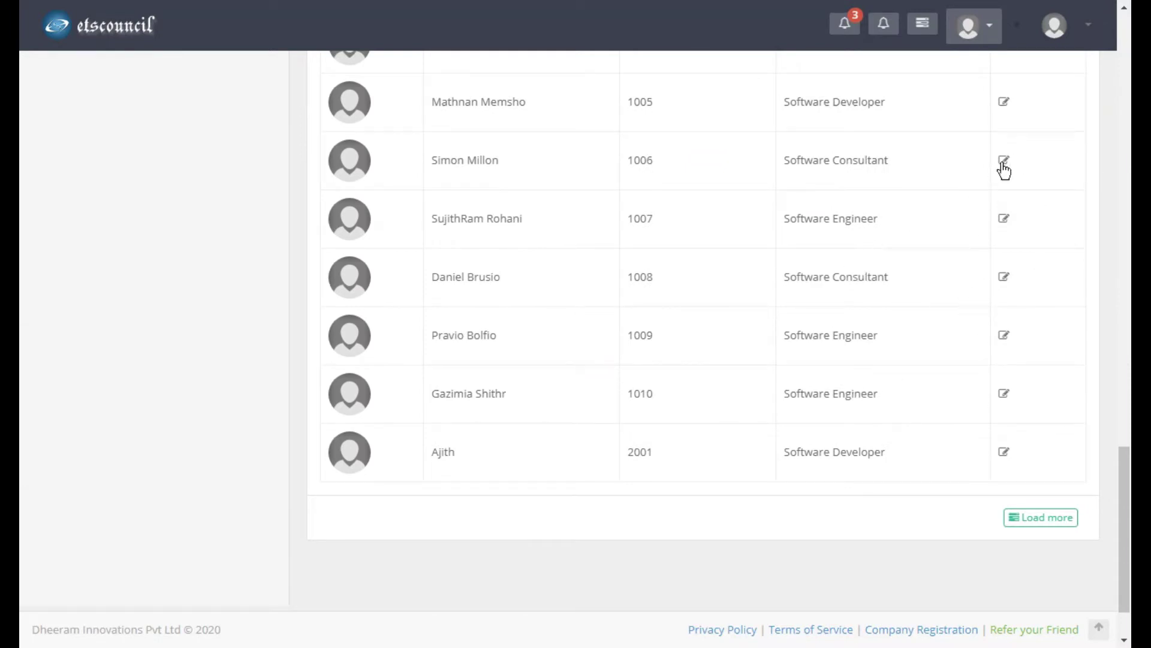
scroll(1001, 170, up, 4)
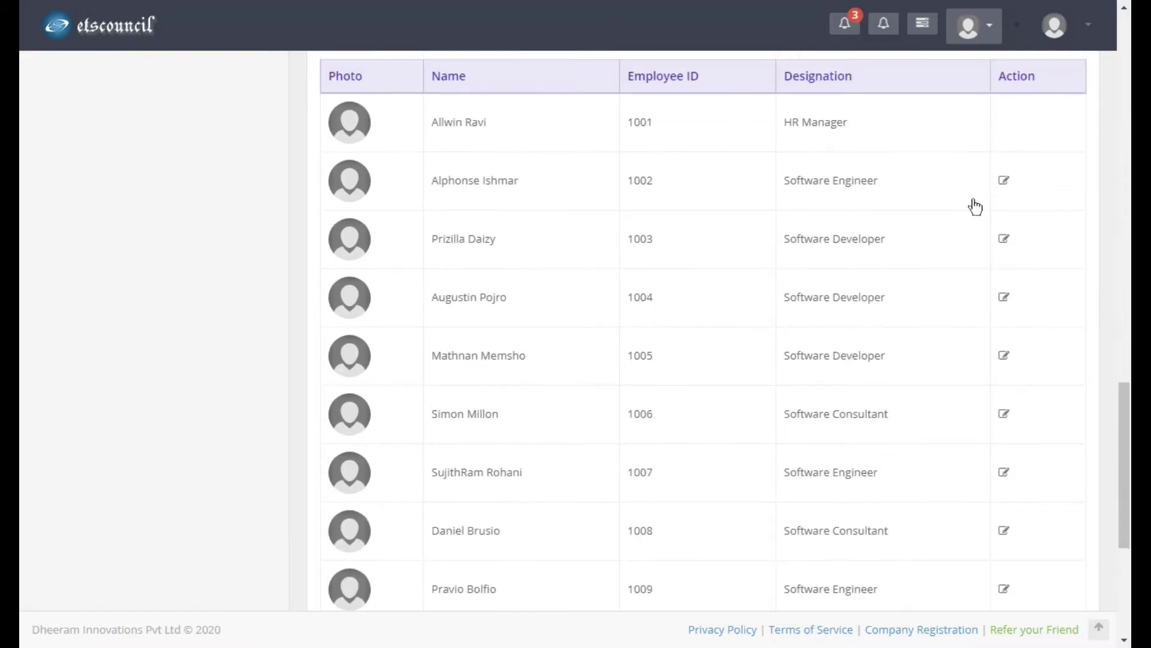
click(1012, 239)
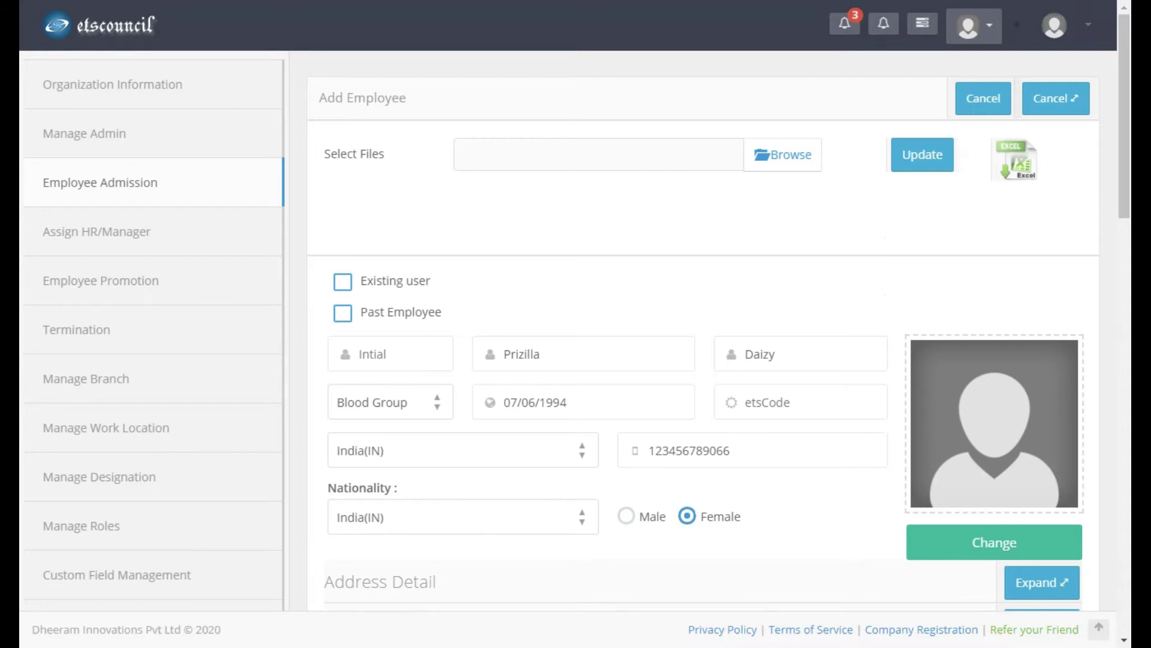
Examine the loaded employee record, including its personal details, login information and custom fields.
scroll(545, 270, down, 7)
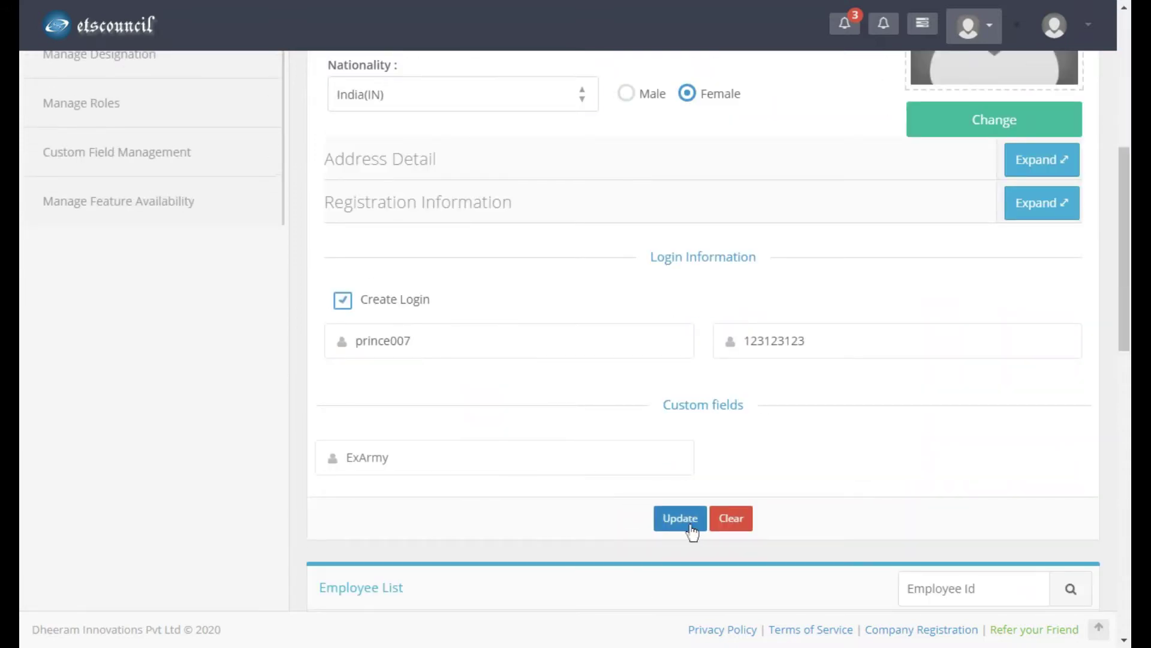
scroll(398, 427, up, 5)
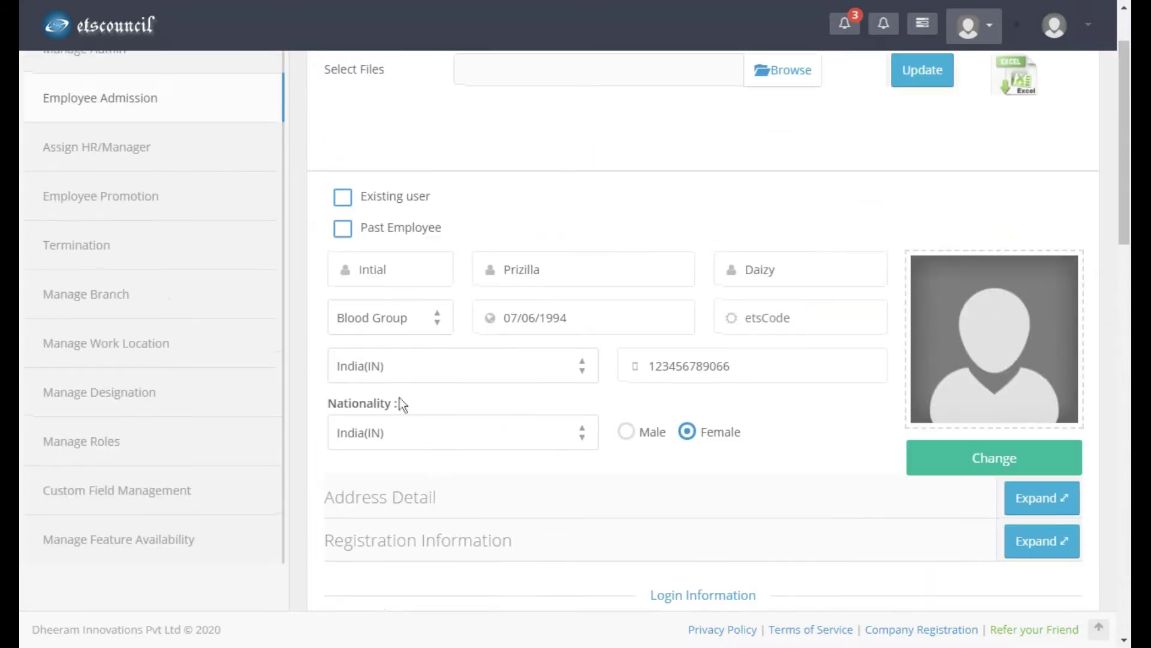
scroll(398, 403, down, 7)
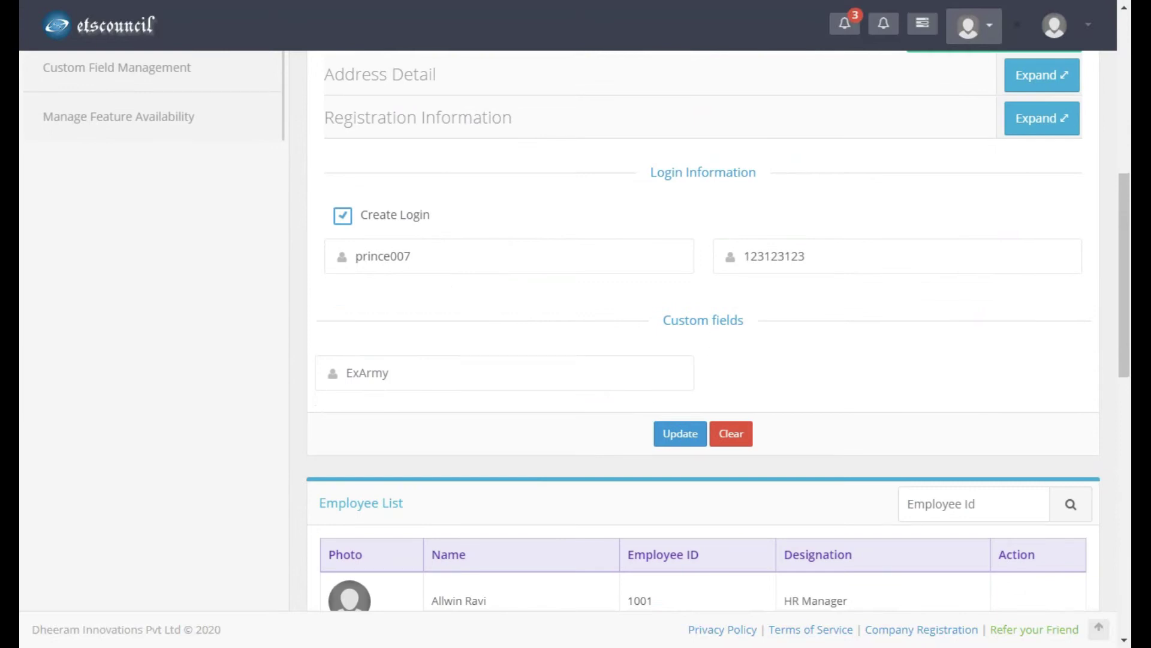
drag(697, 320, 708, 371)
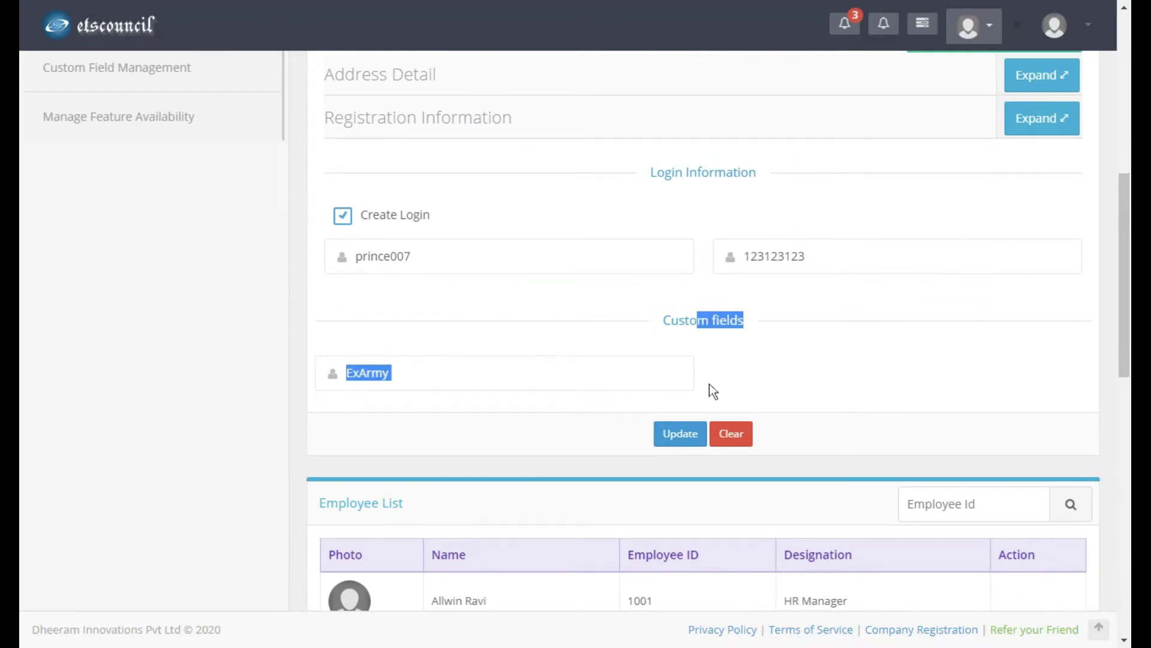
scroll(280, 361, up, 9)
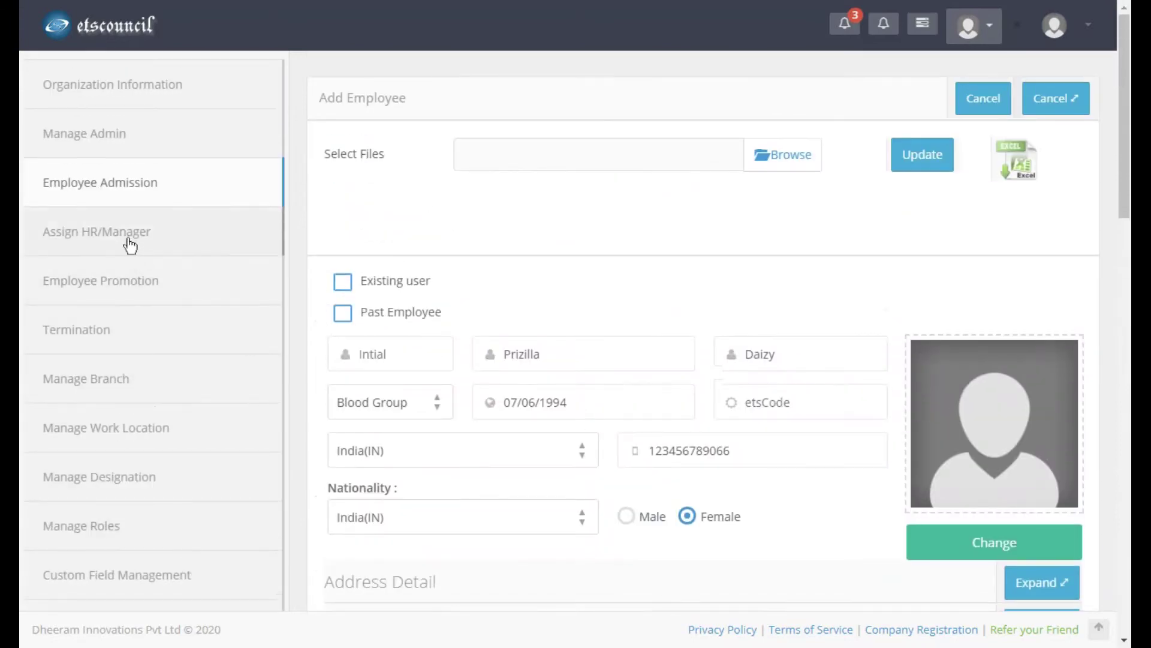
Open the Assign HR/Manager form.
click(127, 243)
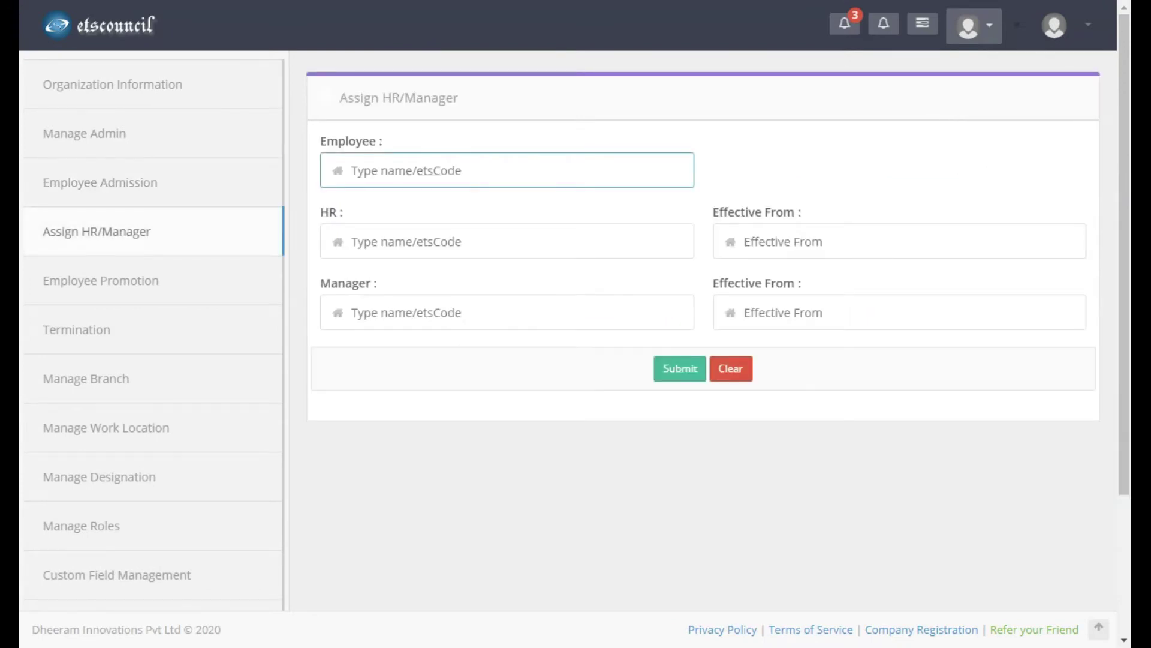
key(Tab)
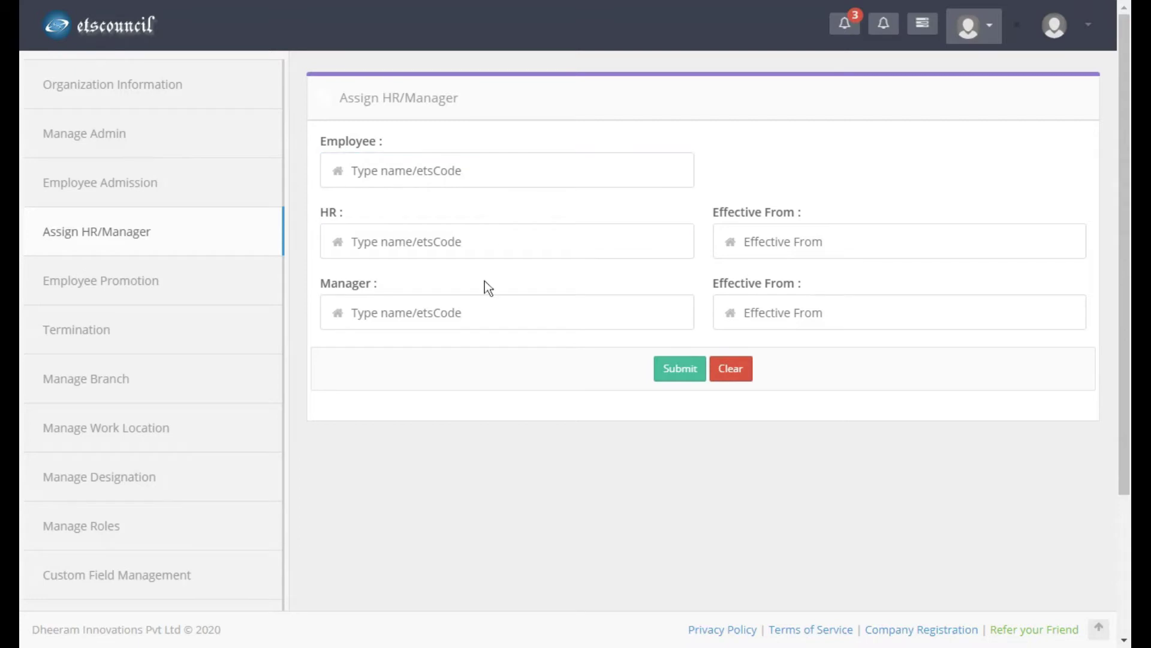
Show the calendar for the manager's Effective From date on the Assign HR/Manager form.
key(Tab)
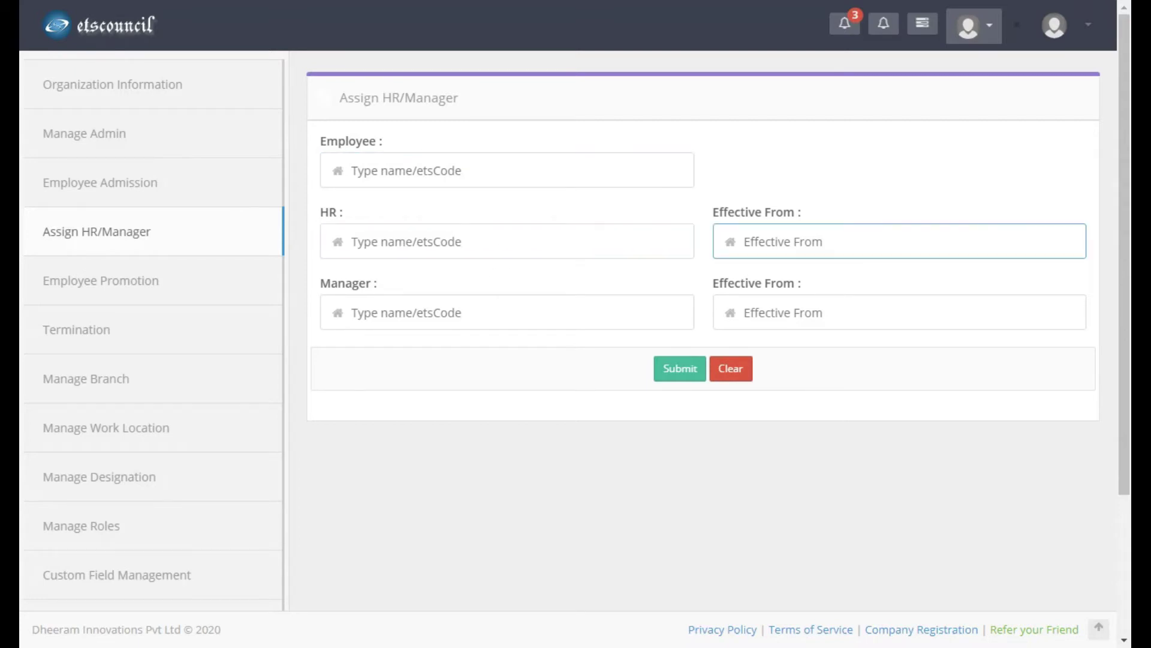
click(794, 288)
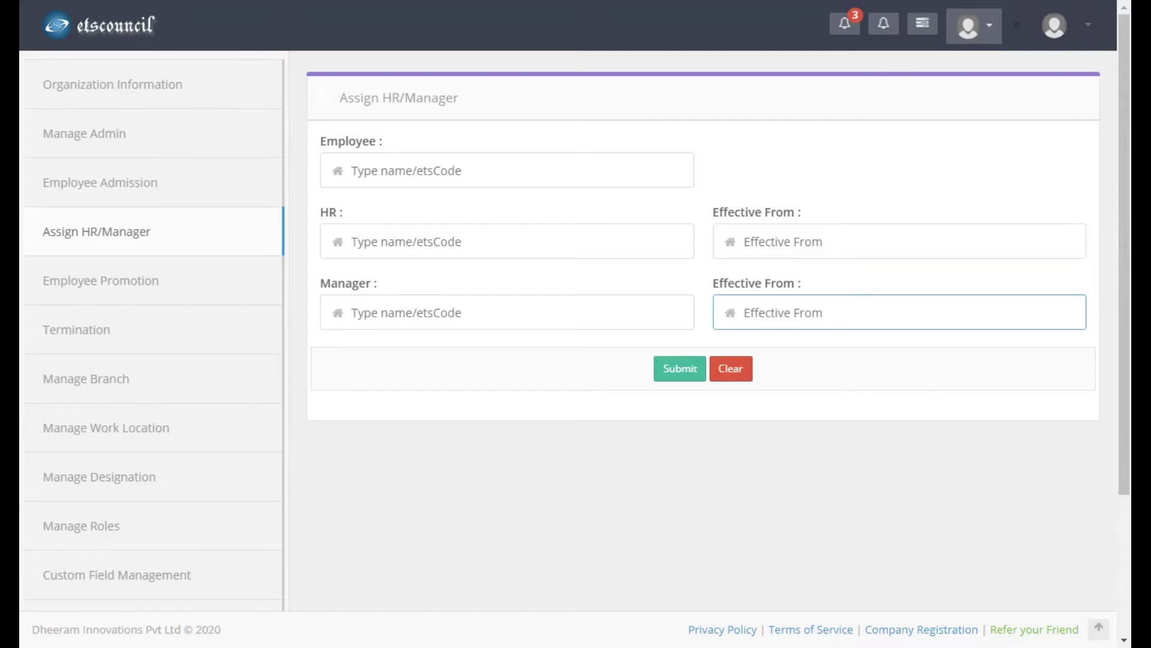
click(780, 313)
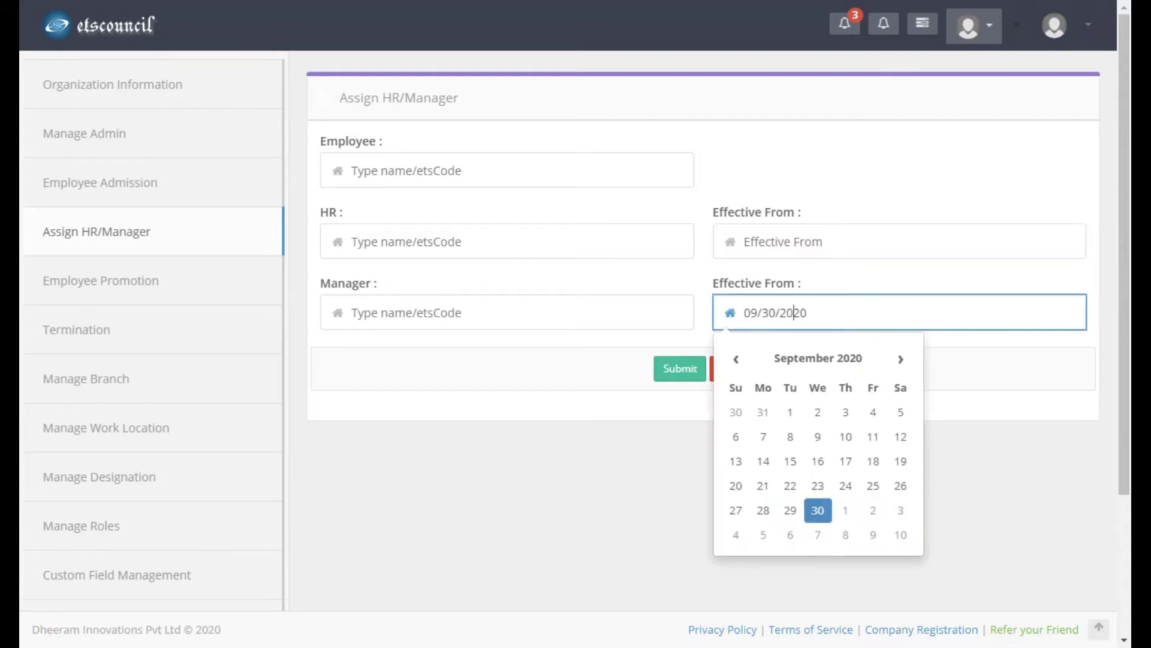
View the Promote Employee form and the Terminate Employee page.
click(158, 285)
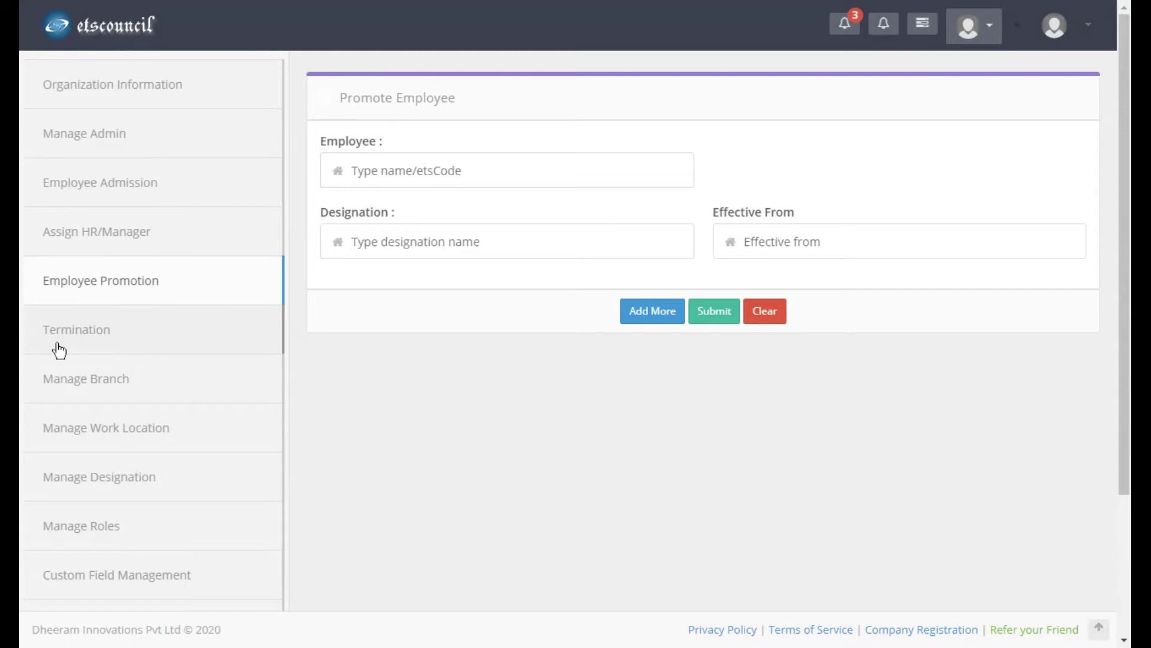
click(75, 342)
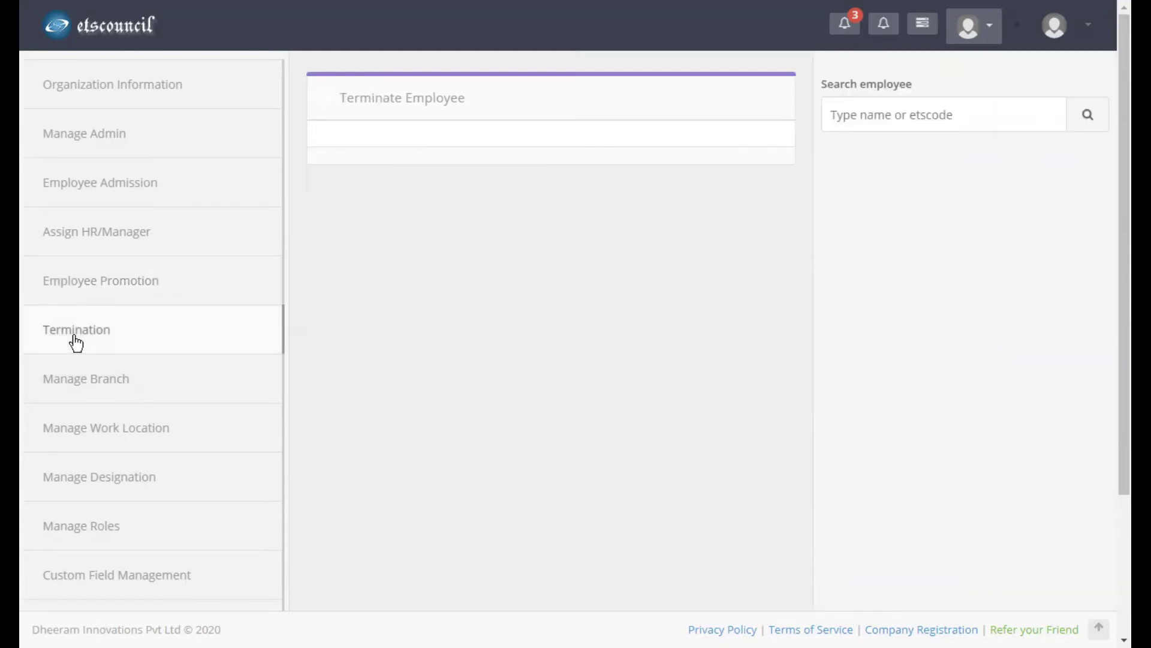
Open the Work Location page and examine the form for adding a new location above the Work Location List.
scroll(77, 343, down, 2)
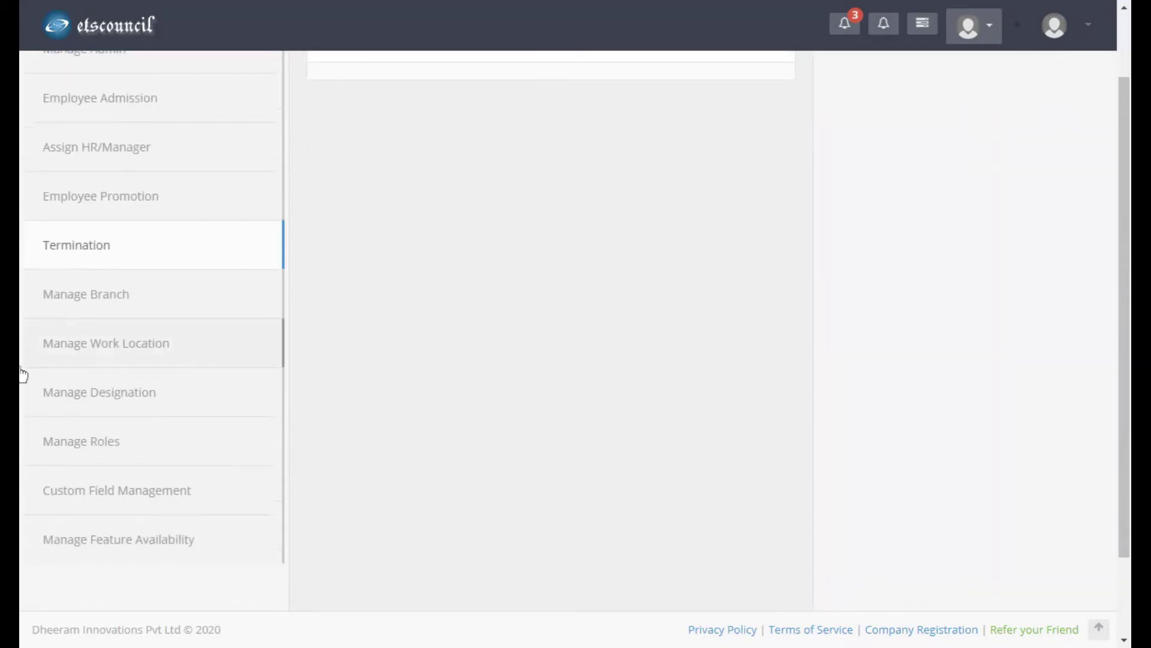
click(86, 356)
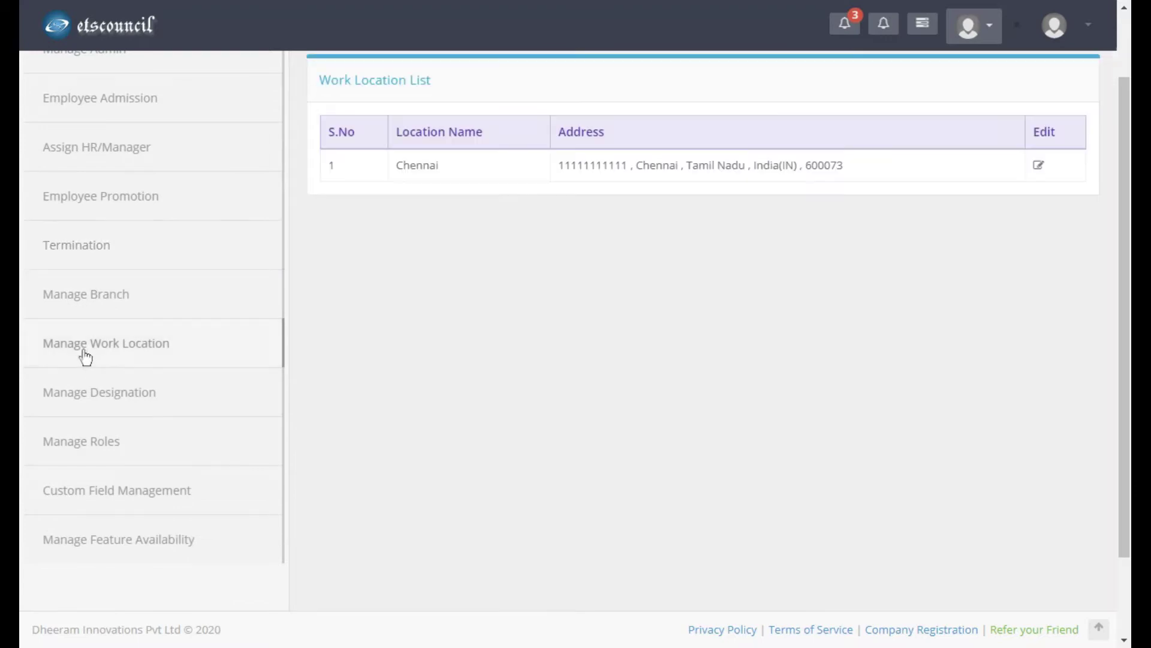
scroll(416, 275, up, 2)
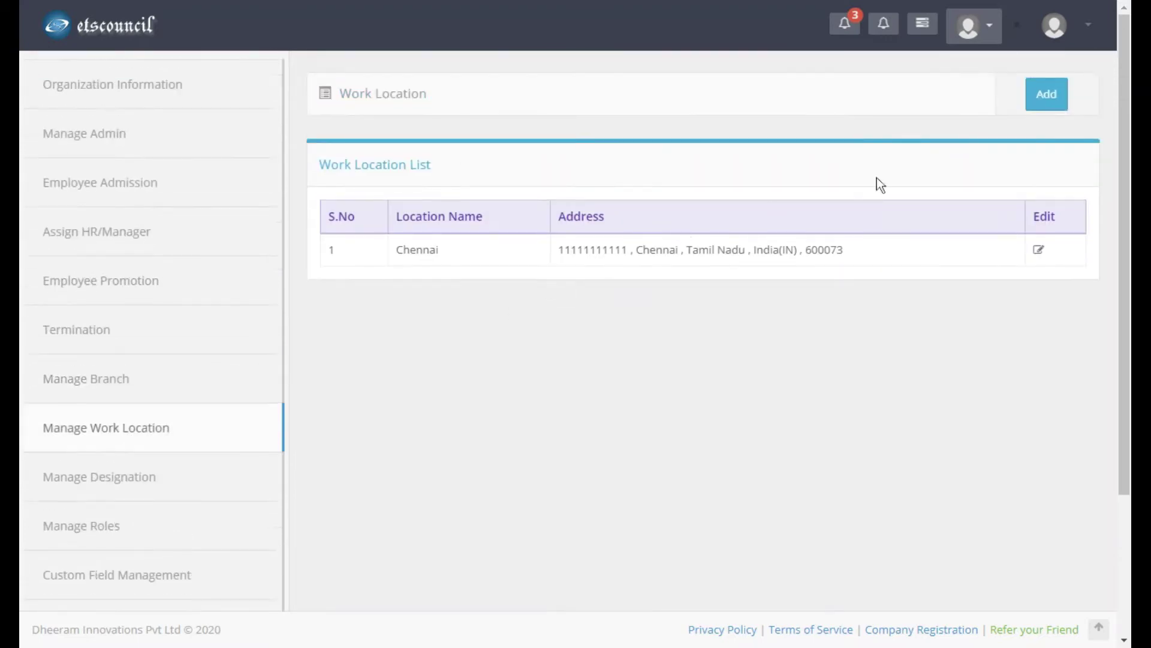
click(1052, 99)
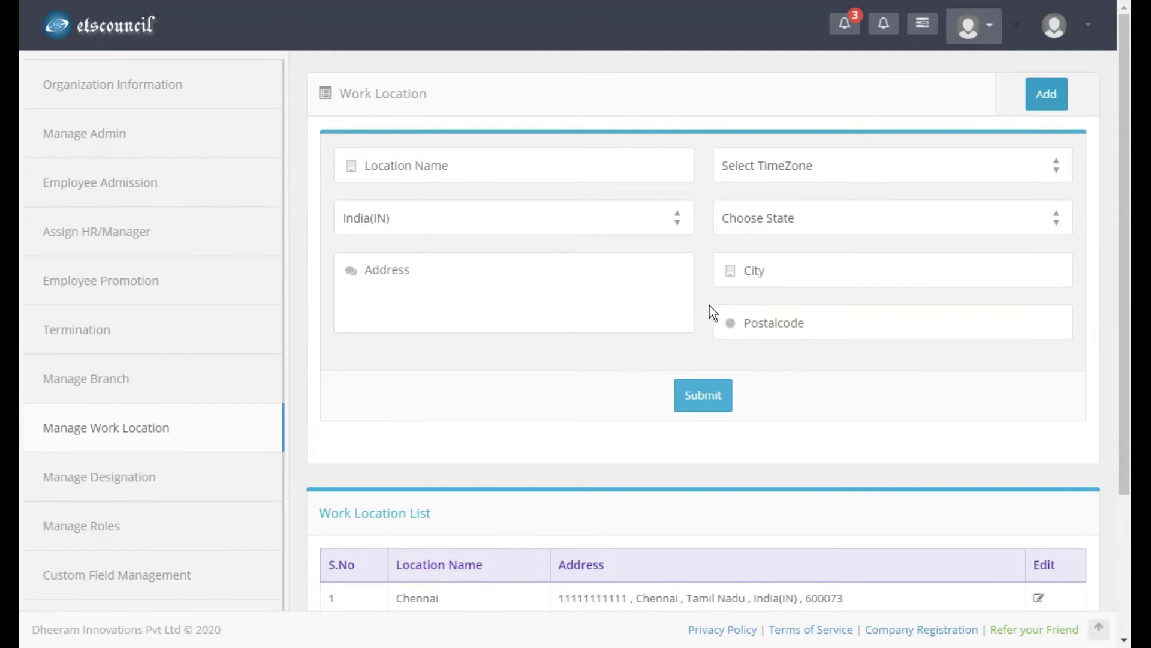
scroll(710, 305, down, 2)
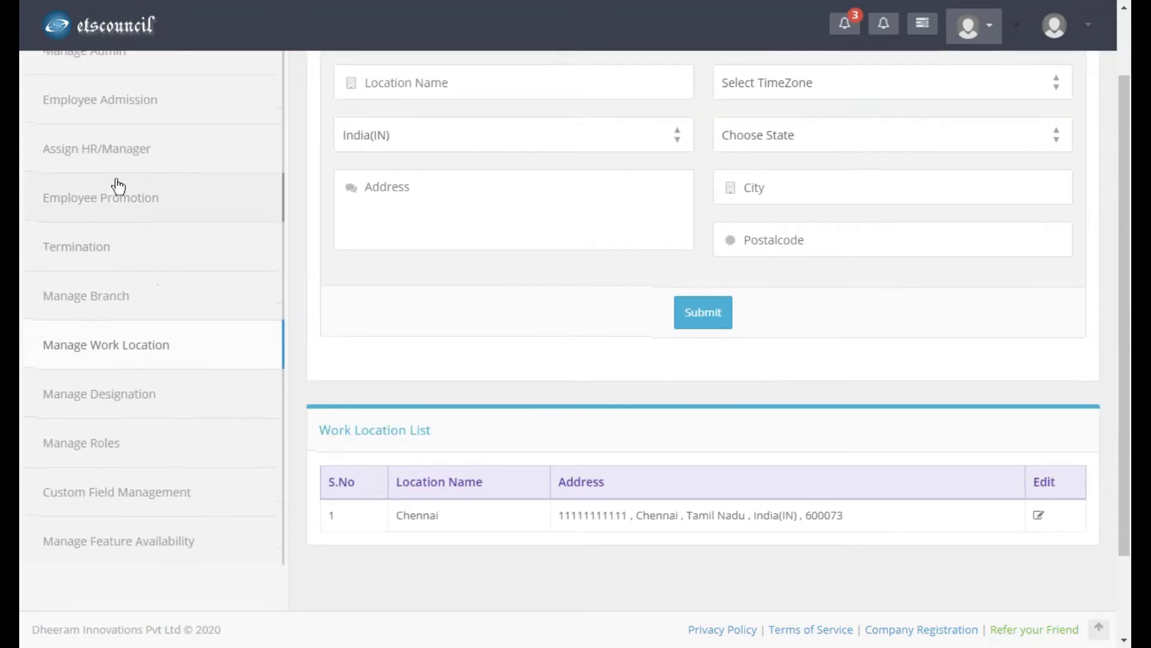
scroll(118, 187, up, 2)
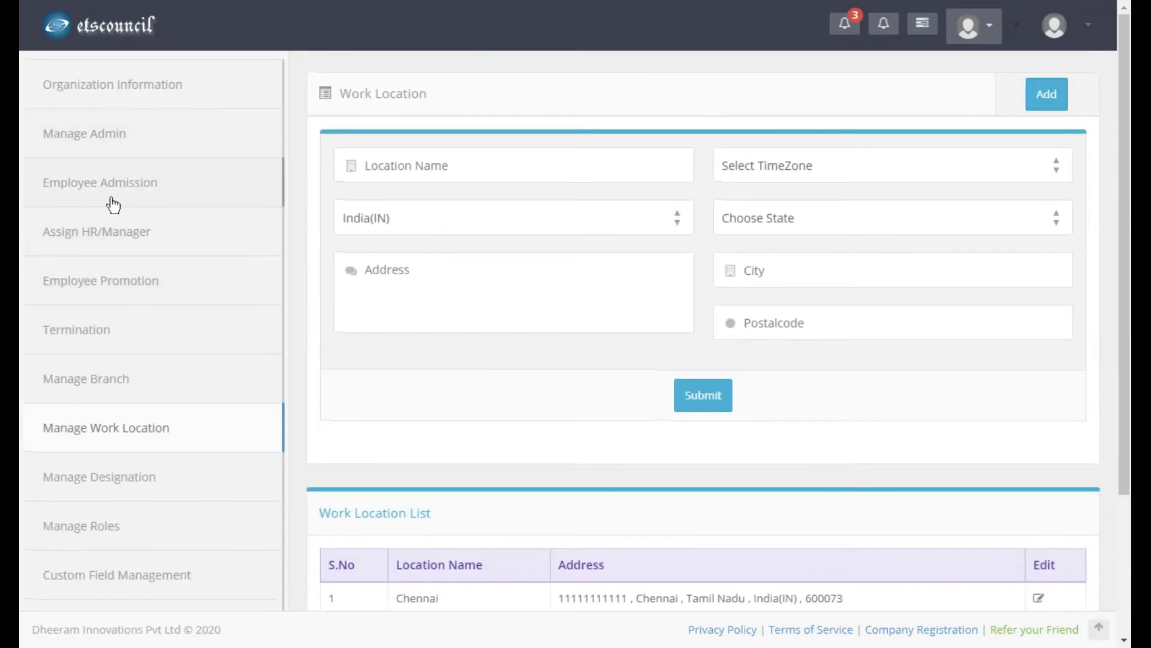
Expand the Registration Information on the Add Employee form and show its work location choice.
click(113, 205)
scroll(1023, 290, down, 5)
click(1023, 291)
click(787, 359)
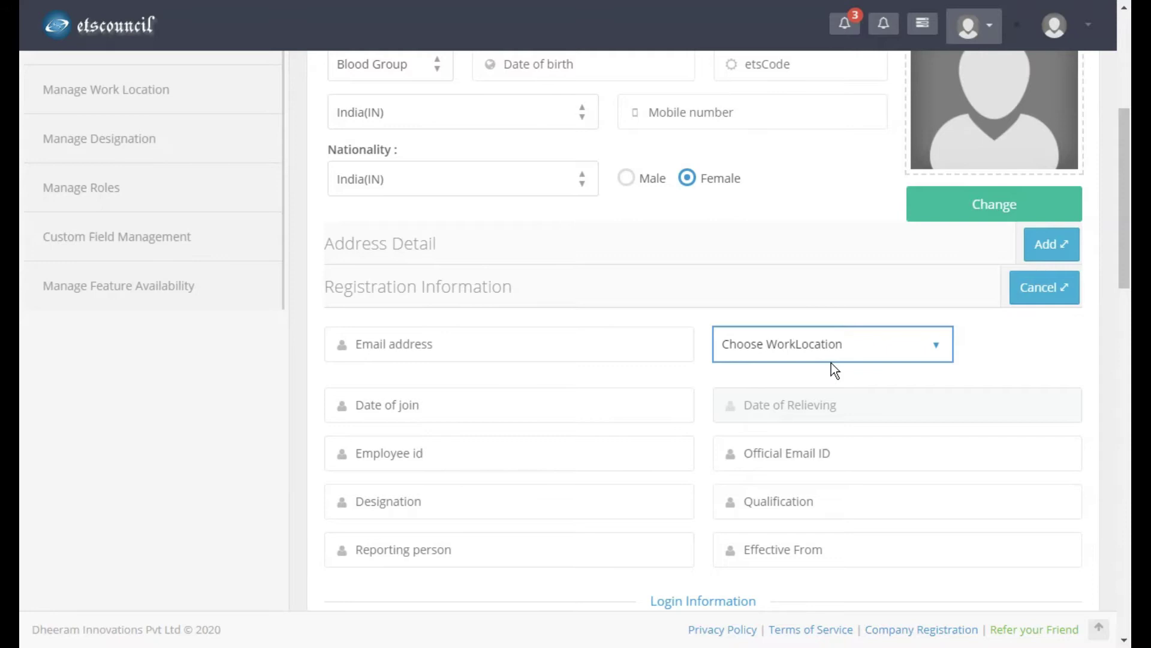
scroll(221, 402, up, 5)
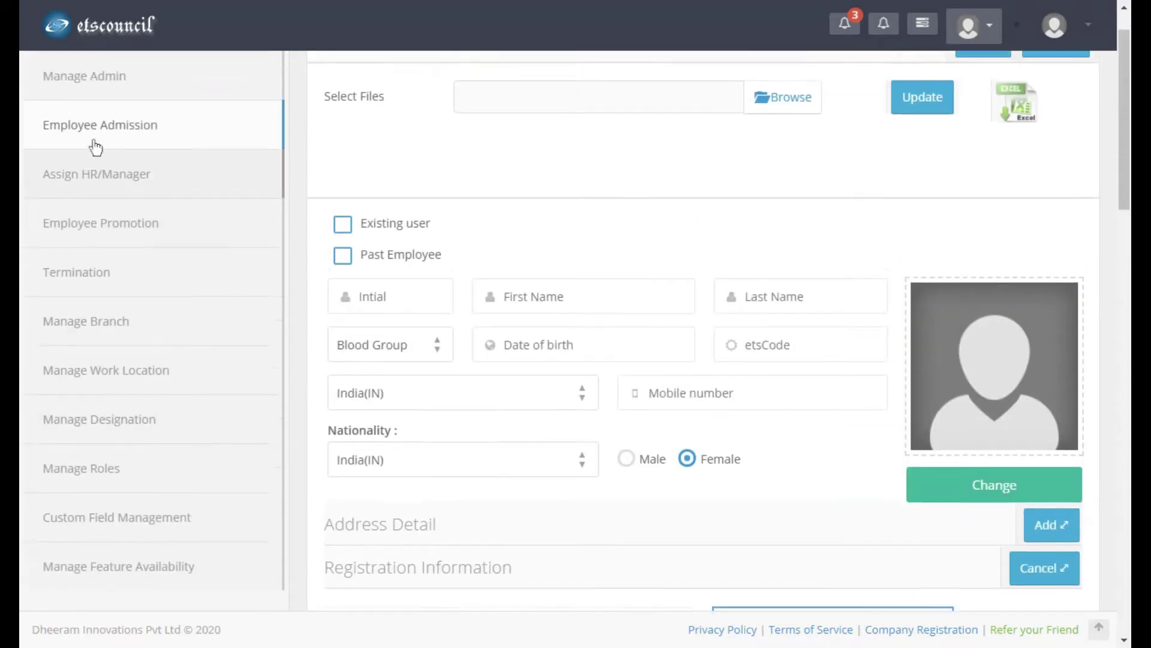
scroll(96, 147, up, 1)
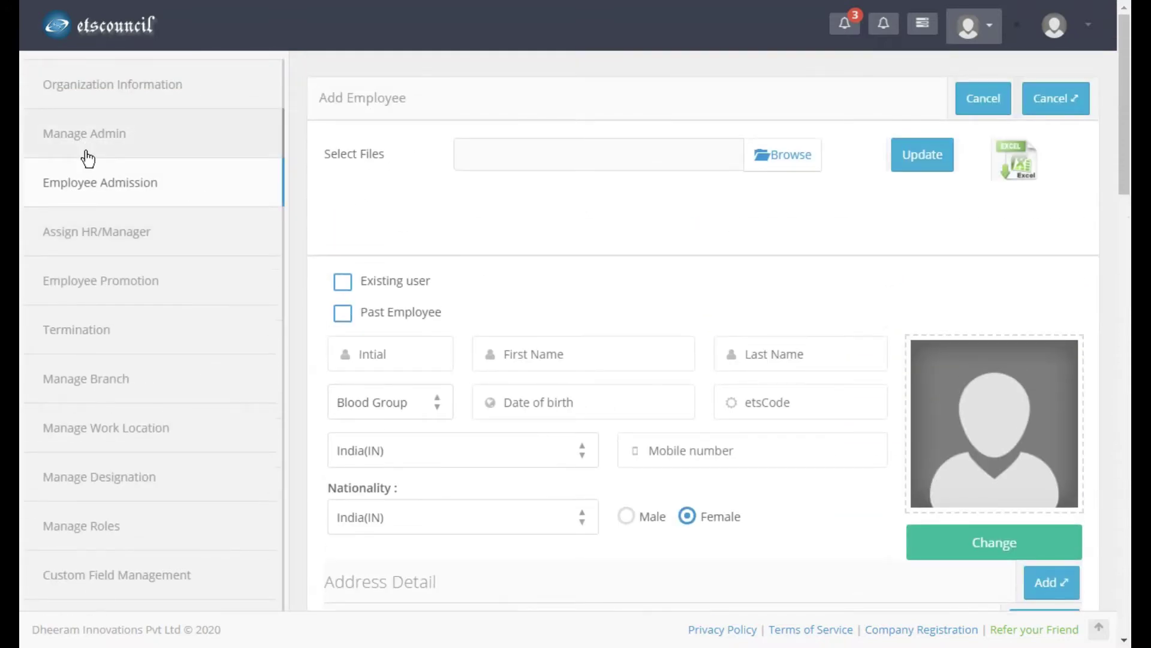
View the Create Admin page with its Admin List and return to the Work Location page.
click(96, 145)
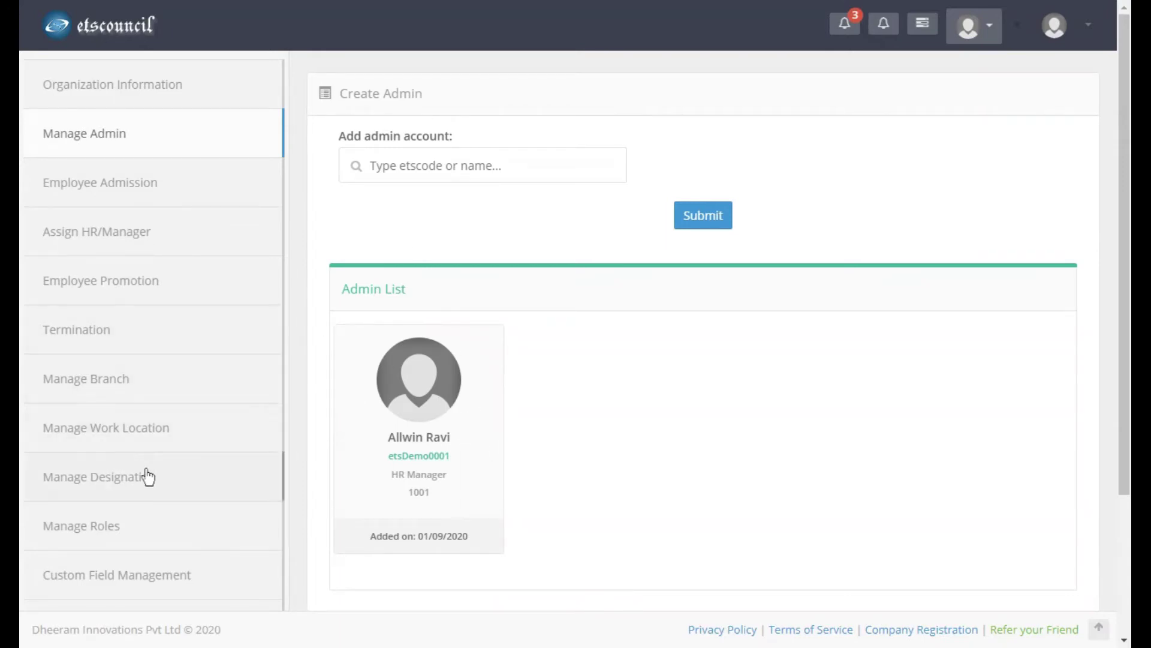
click(118, 434)
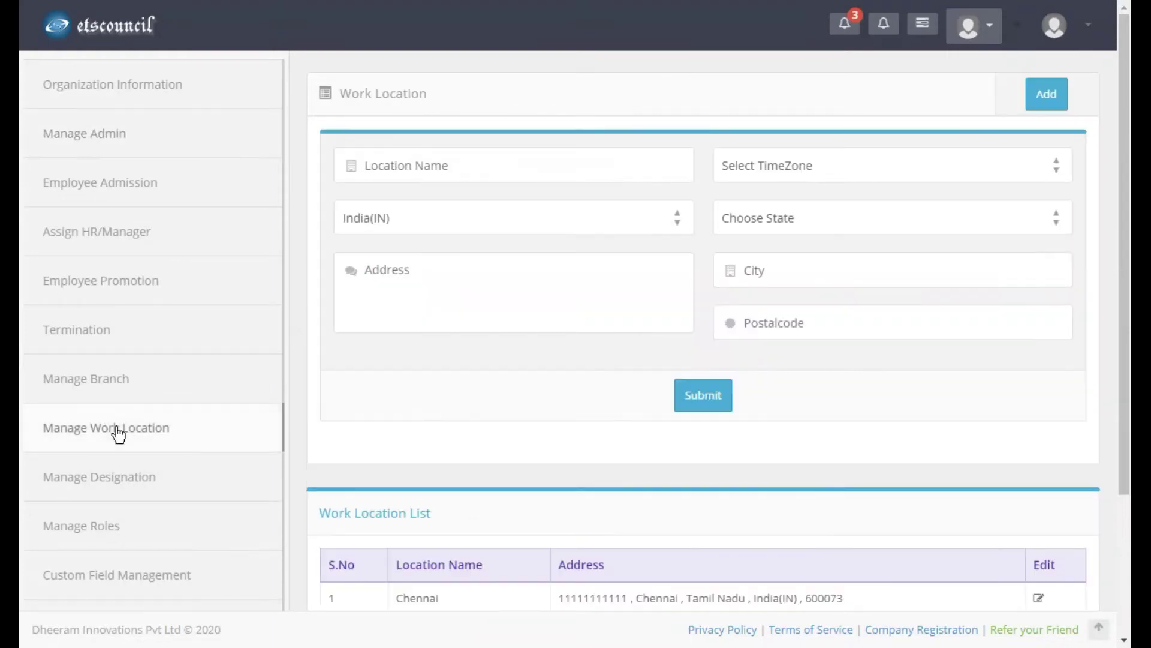
Open Custom Field Management and examine the Create Field form and the existing ExArmy field.
scroll(116, 432, down, 2)
click(106, 498)
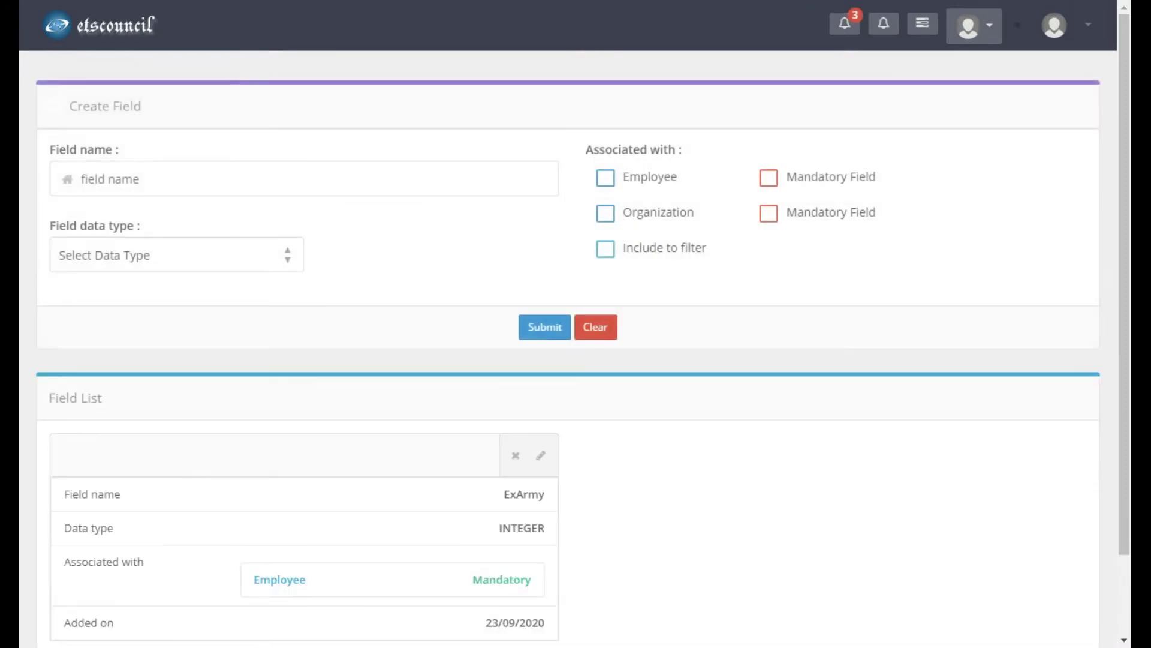
click(182, 179)
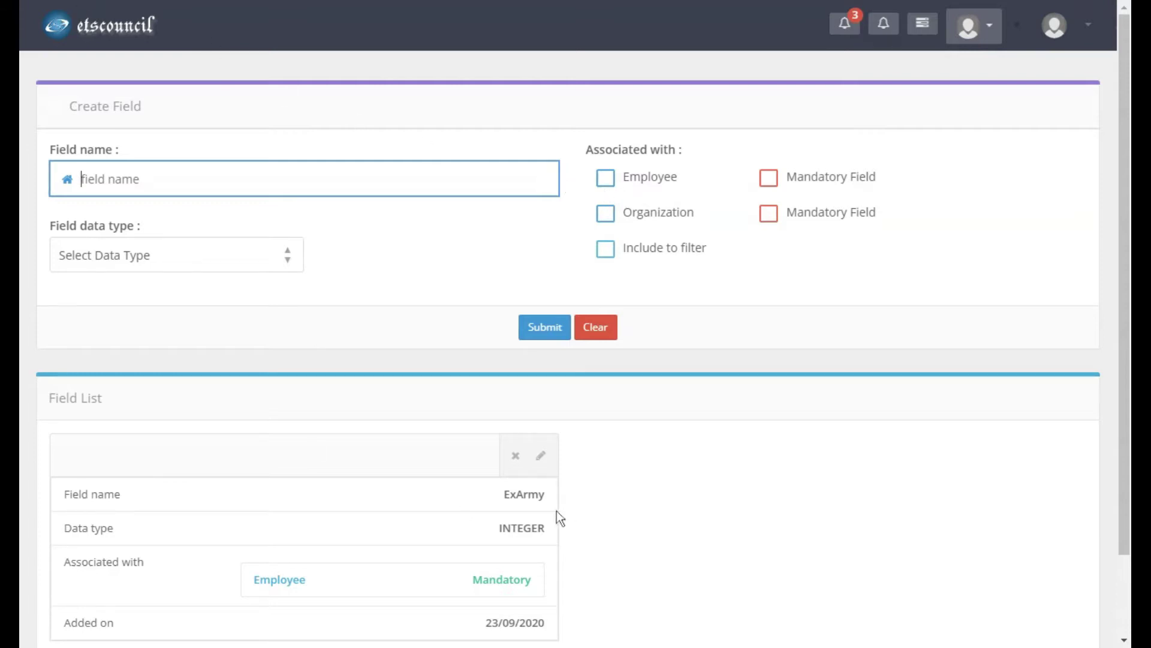
triple_click(71, 497)
drag(510, 493, 540, 494)
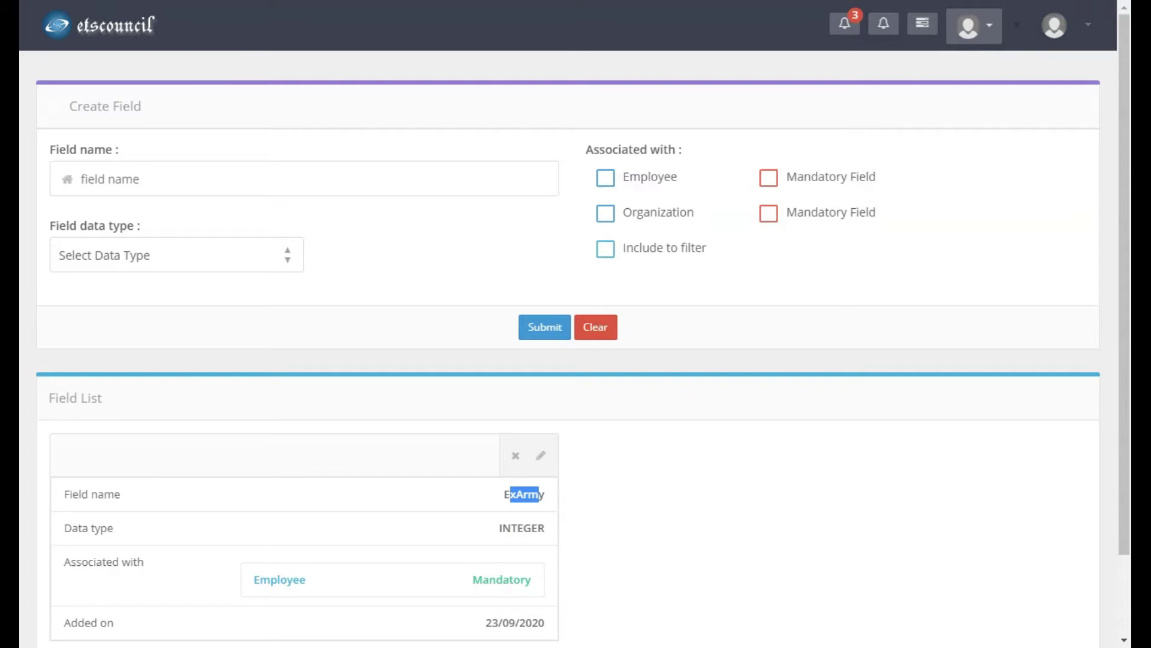
Leave Custom Field Management and open the Attendance Management module for administrators.
click(75, 29)
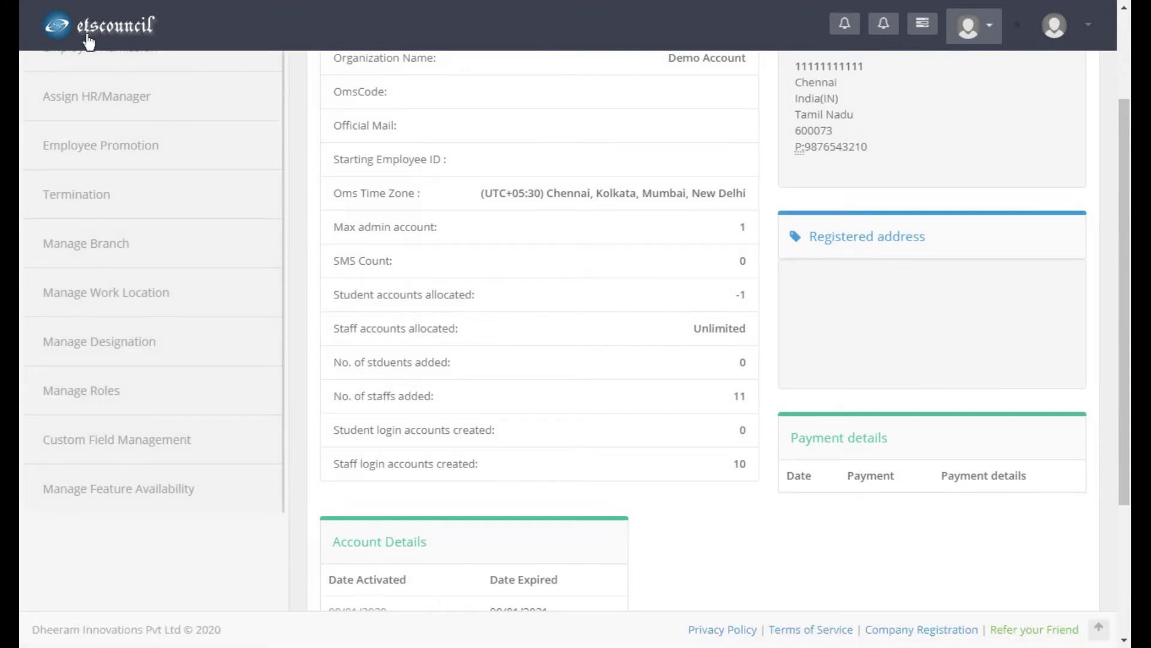
click(922, 32)
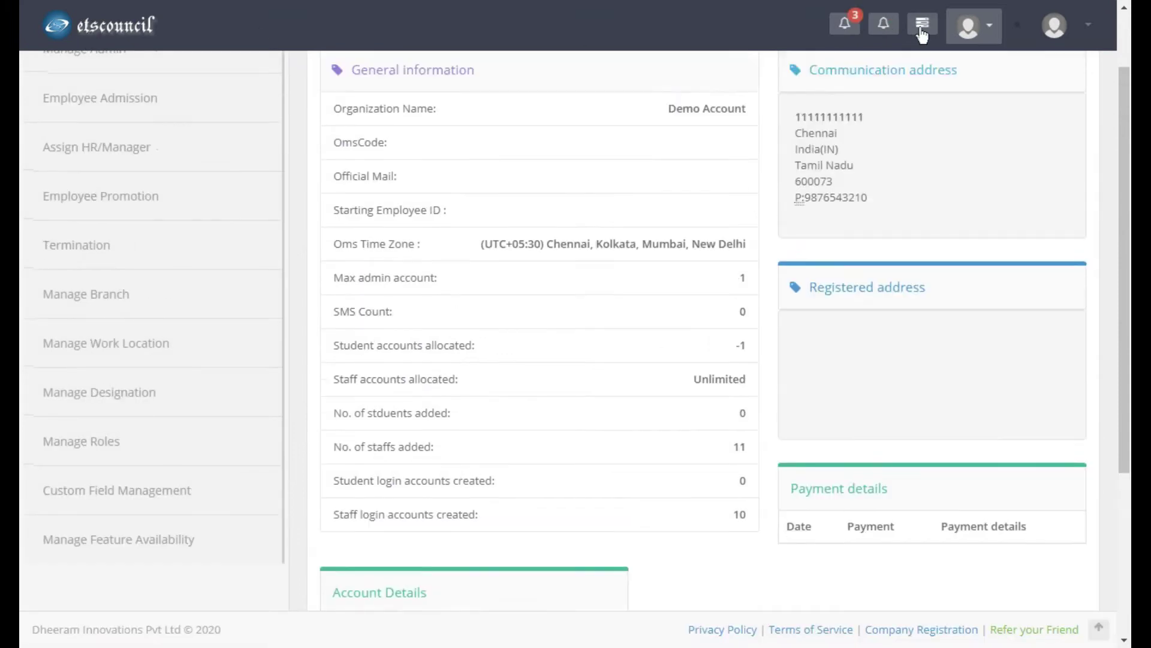
click(844, 71)
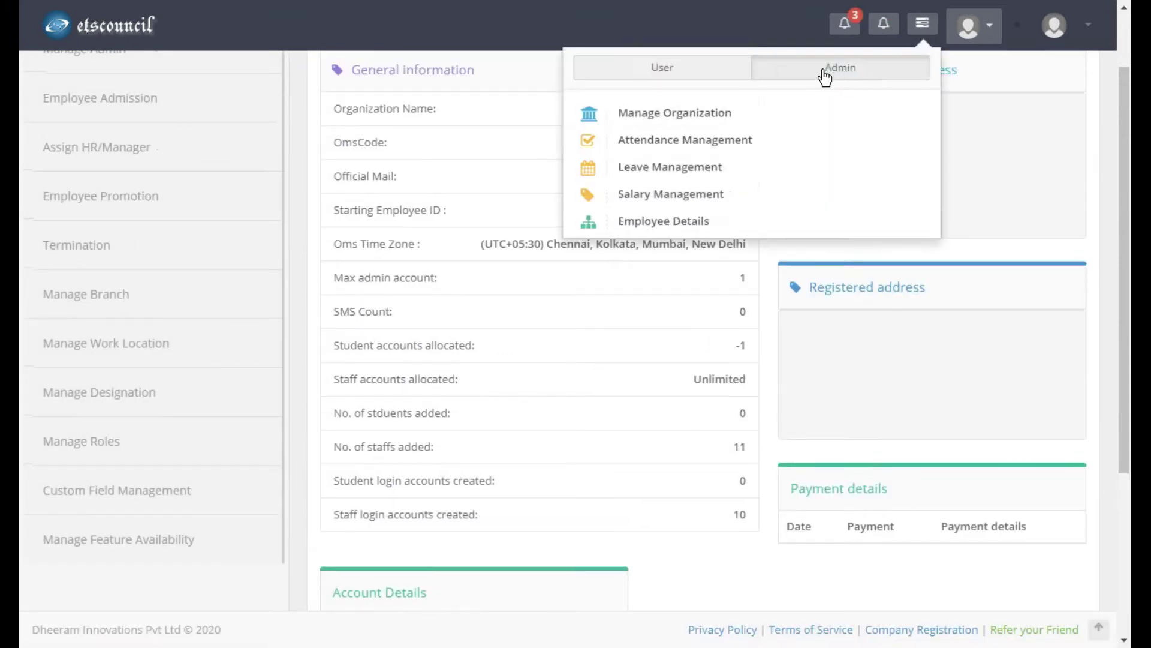
click(712, 144)
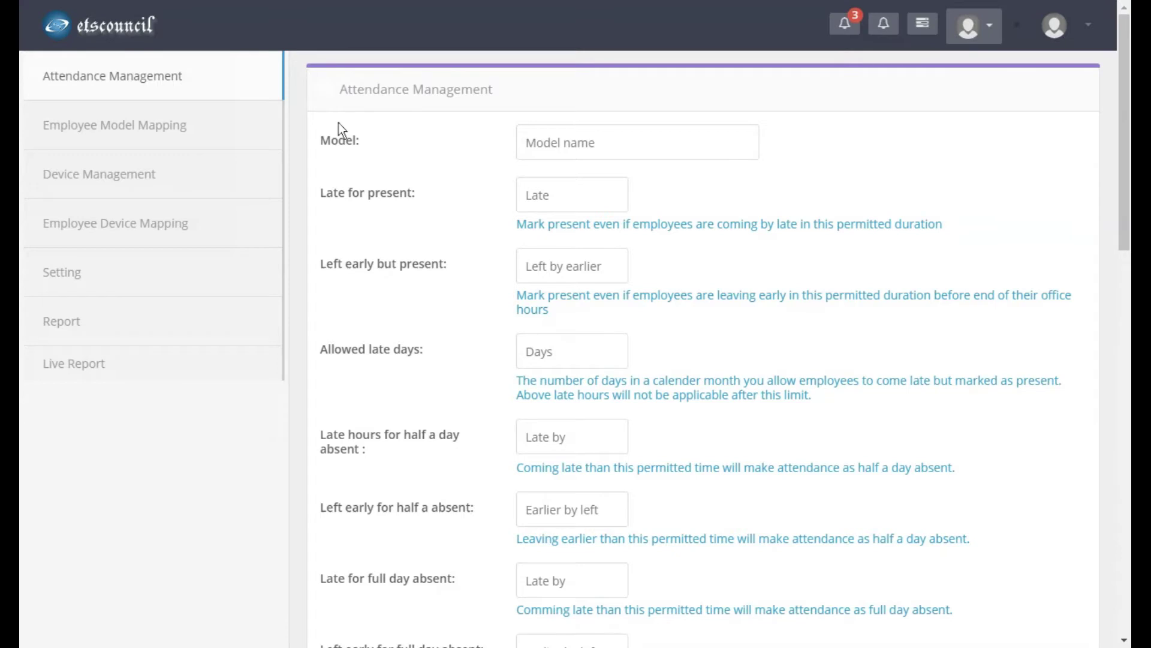
Fill the Late for present duration of the attendance model with 14:59.
drag(327, 194, 388, 200)
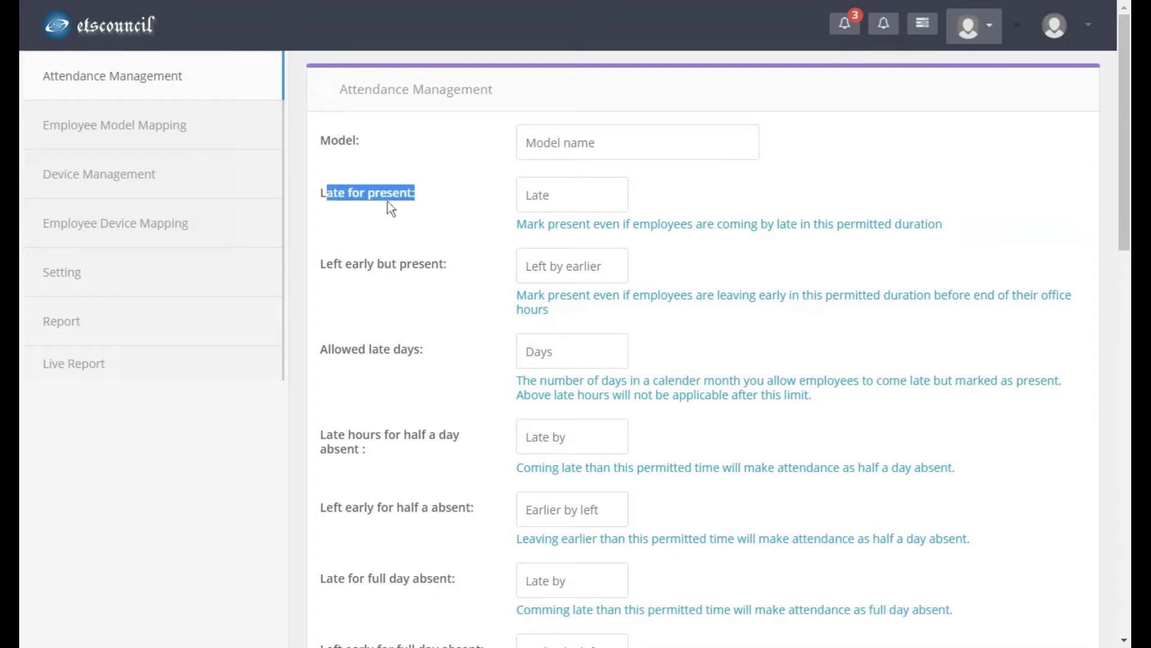
click(572, 194)
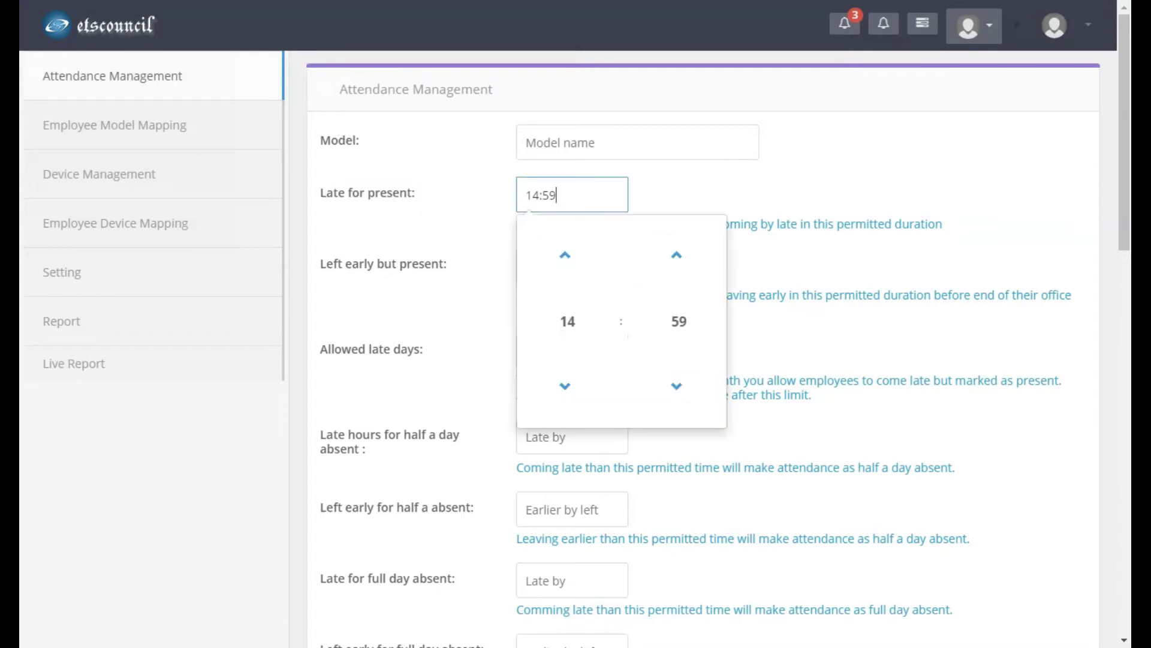
click(694, 183)
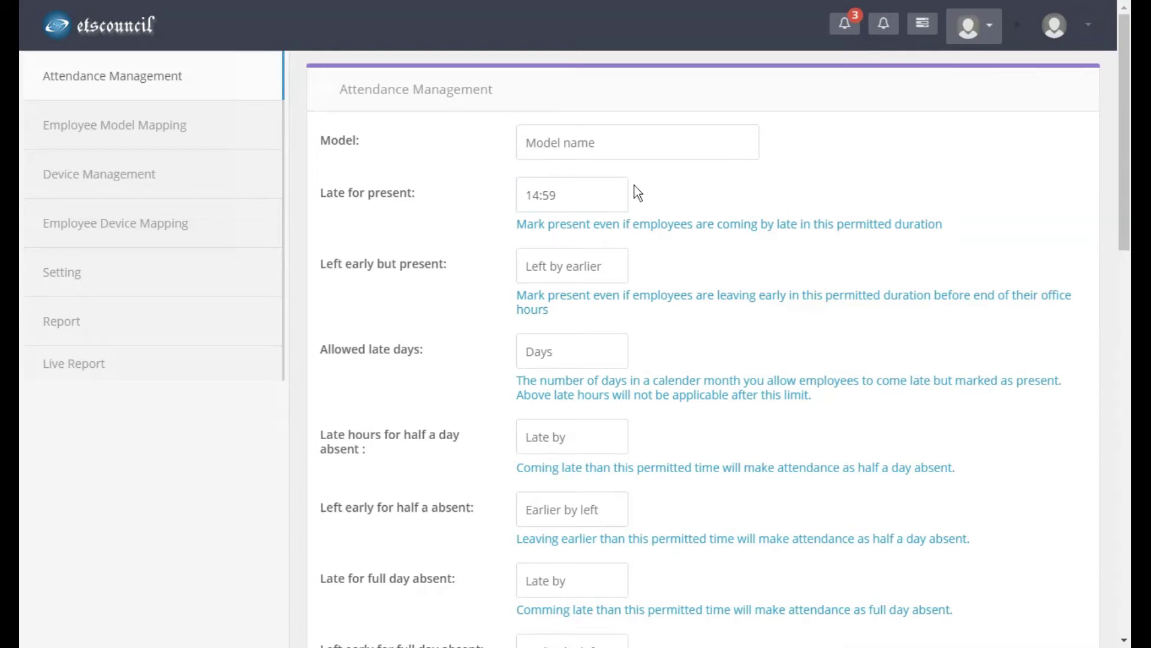
Examine the working-hour and break-hour fields of each weekday in the Non Shift Model schedule.
scroll(635, 185, down, 10)
scroll(625, 251, up, 1)
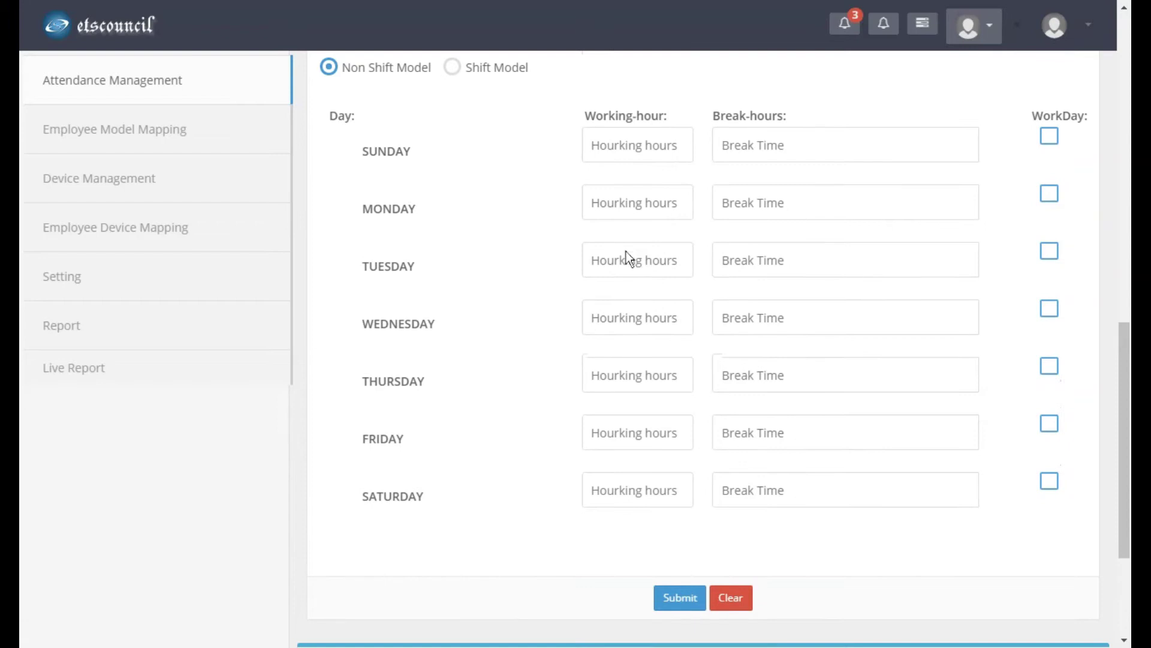
click(600, 145)
click(753, 155)
click(376, 155)
click(757, 375)
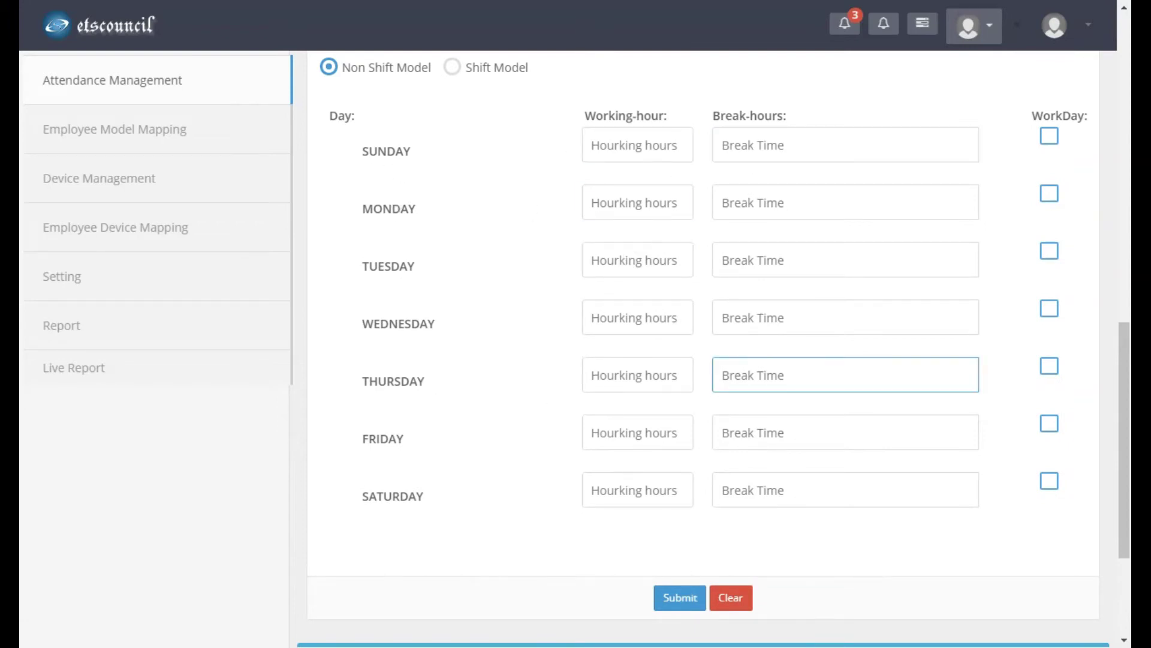
click(806, 356)
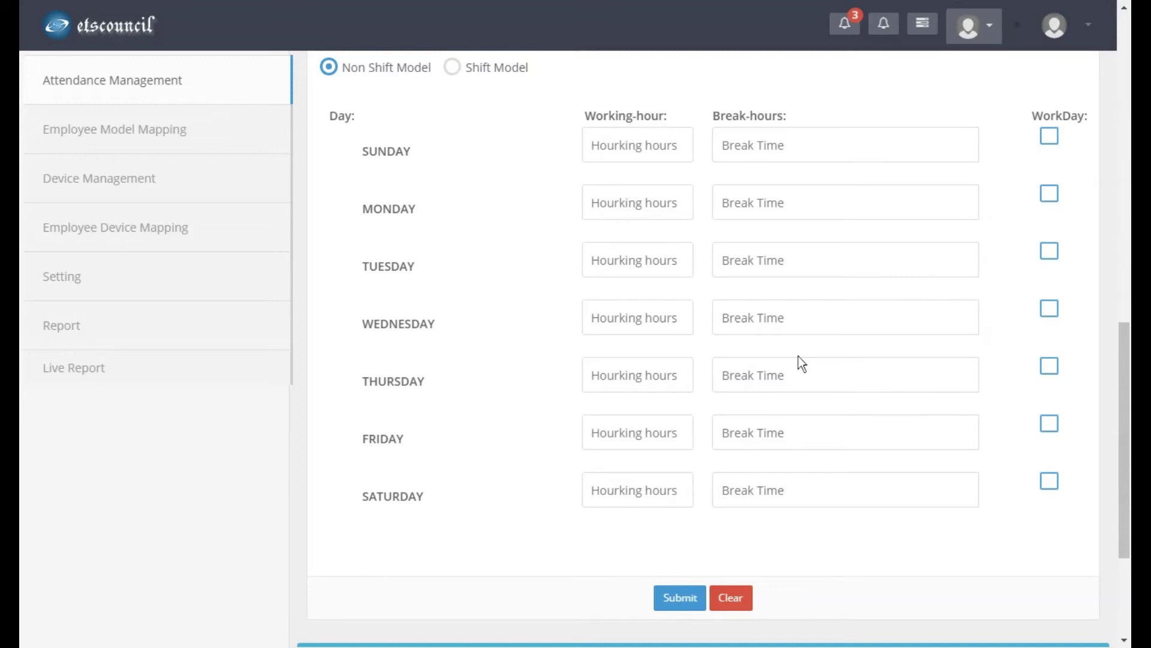
click(798, 317)
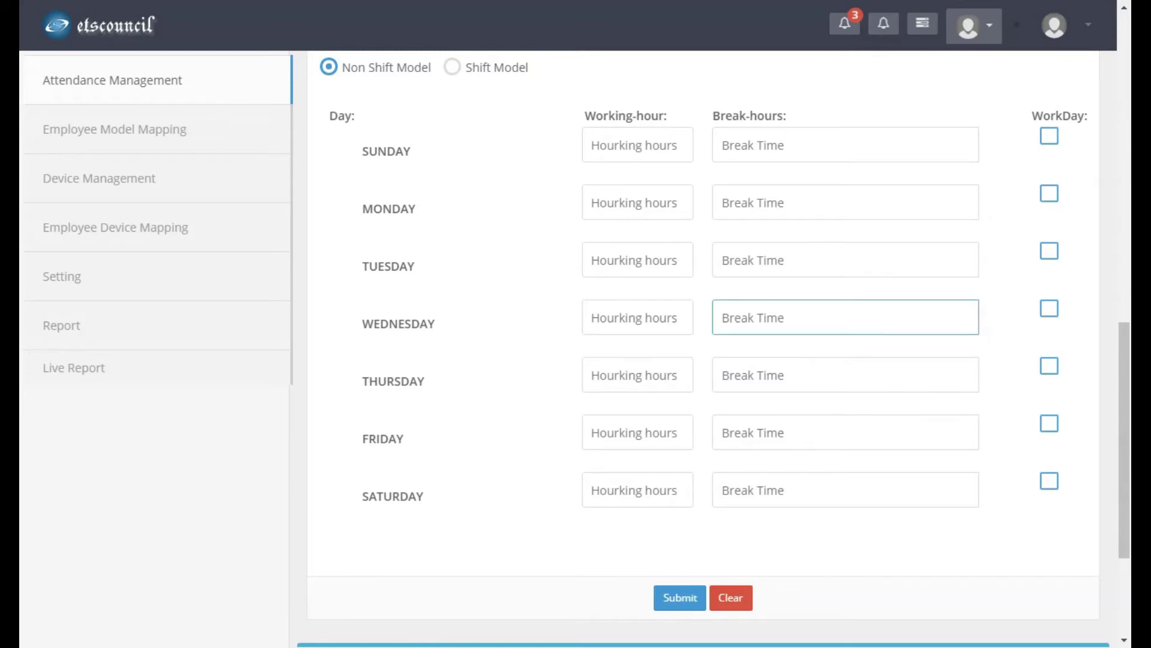
Mark Monday, Tuesday, Wednesday, Thursday and Friday as workdays in the non-shift schedule.
click(1050, 197)
click(1051, 254)
click(1054, 311)
click(1051, 368)
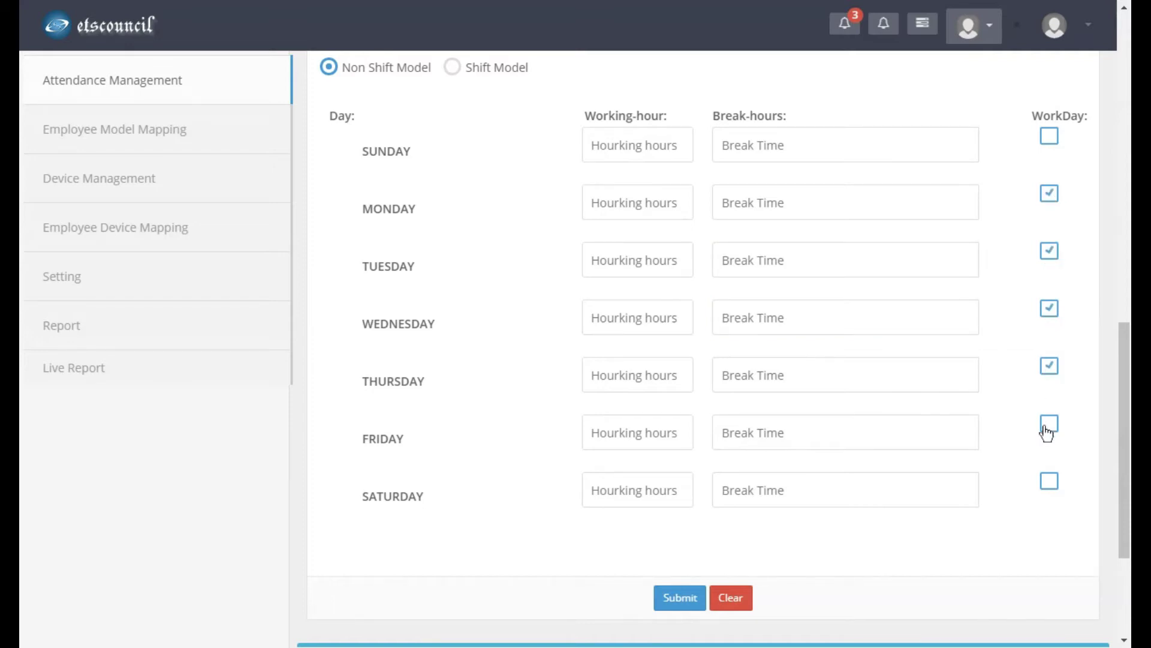
click(1048, 426)
Set Monday's working hours to 9-18 and its break hours to 12-13, 14-15.
click(622, 217)
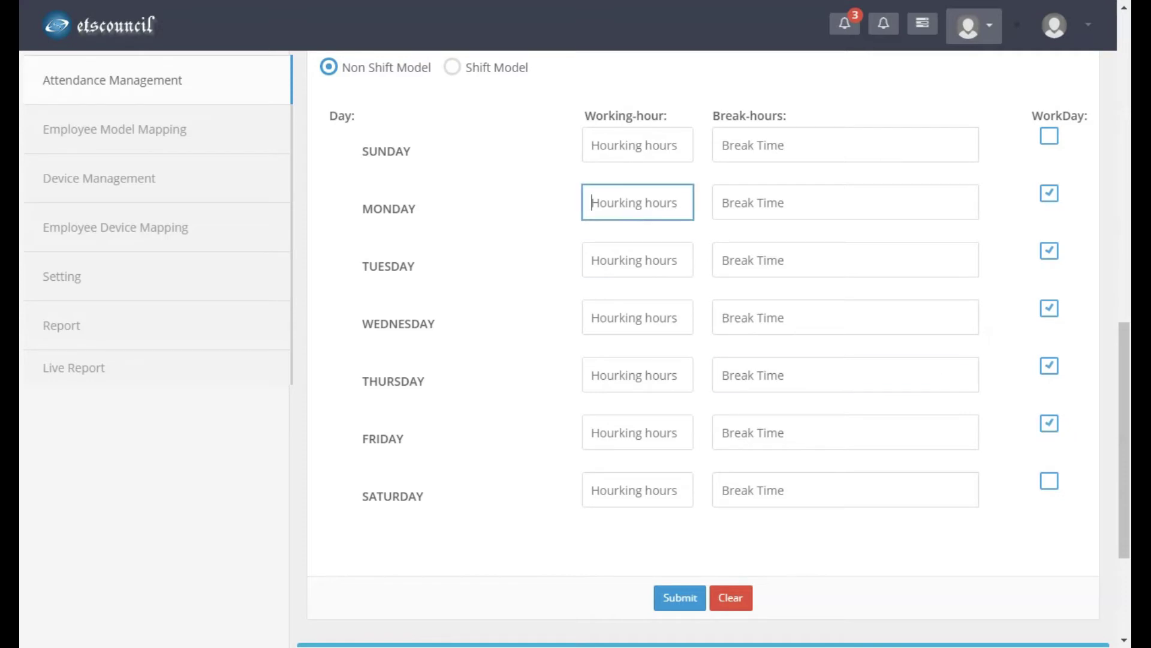
text(9-16)
key(BackSpace)
text(8)
click(779, 202)
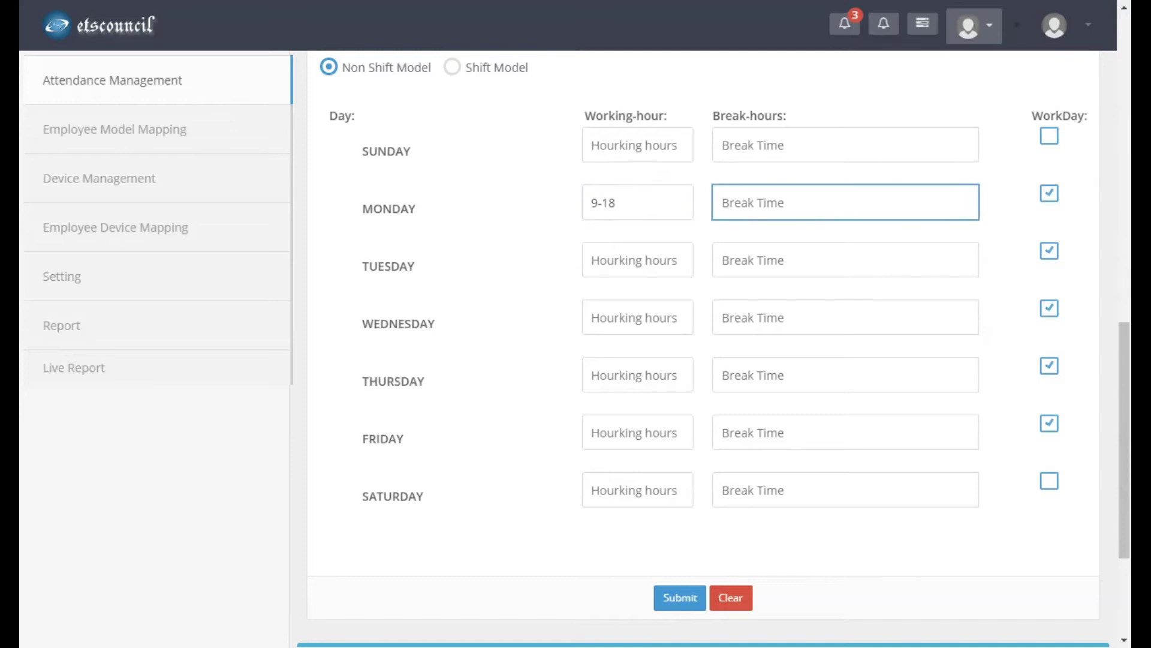
text(12-13, 14-15)
Set the Late for present duration of the attendance model to 00:10.
scroll(699, 345, up, 1)
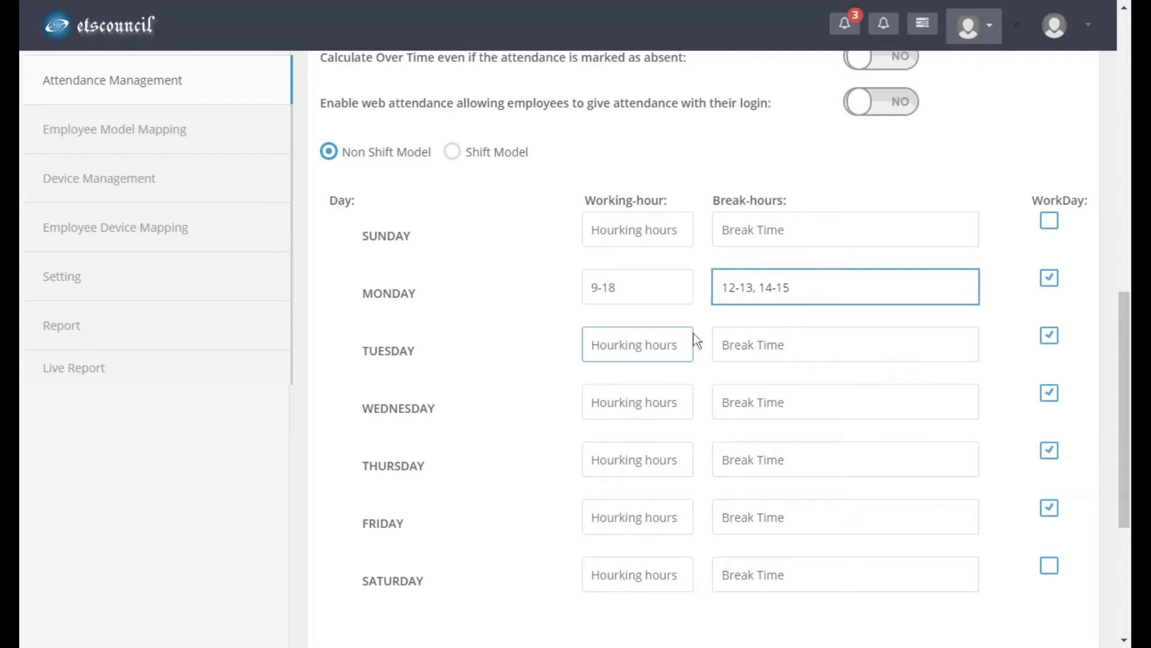
scroll(660, 492, up, 5)
scroll(660, 488, up, 4)
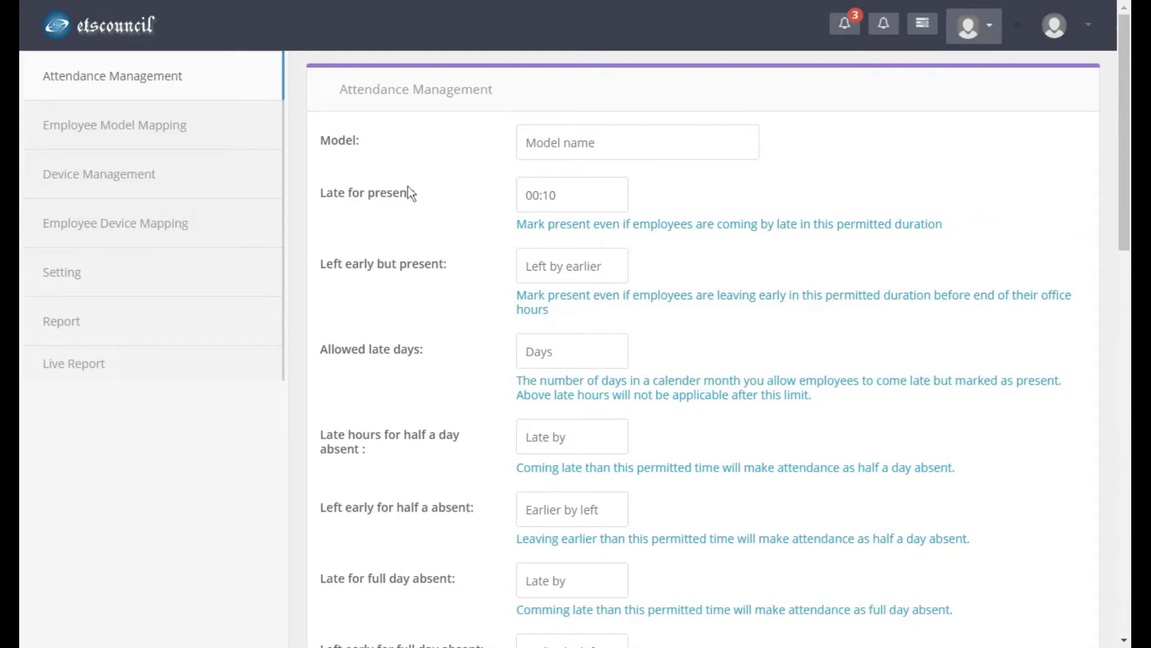
Review the Late for present, Left early but present and Allowed late days rules of the attendance model.
click(543, 194)
click(476, 258)
drag(319, 353, 407, 355)
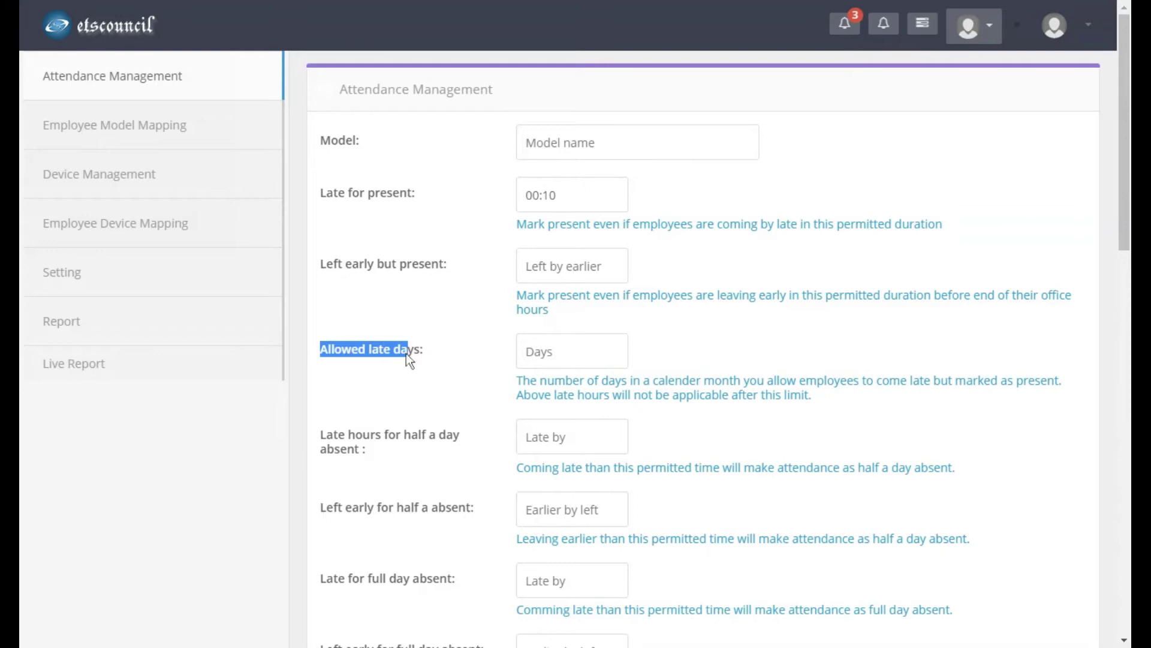
click(346, 442)
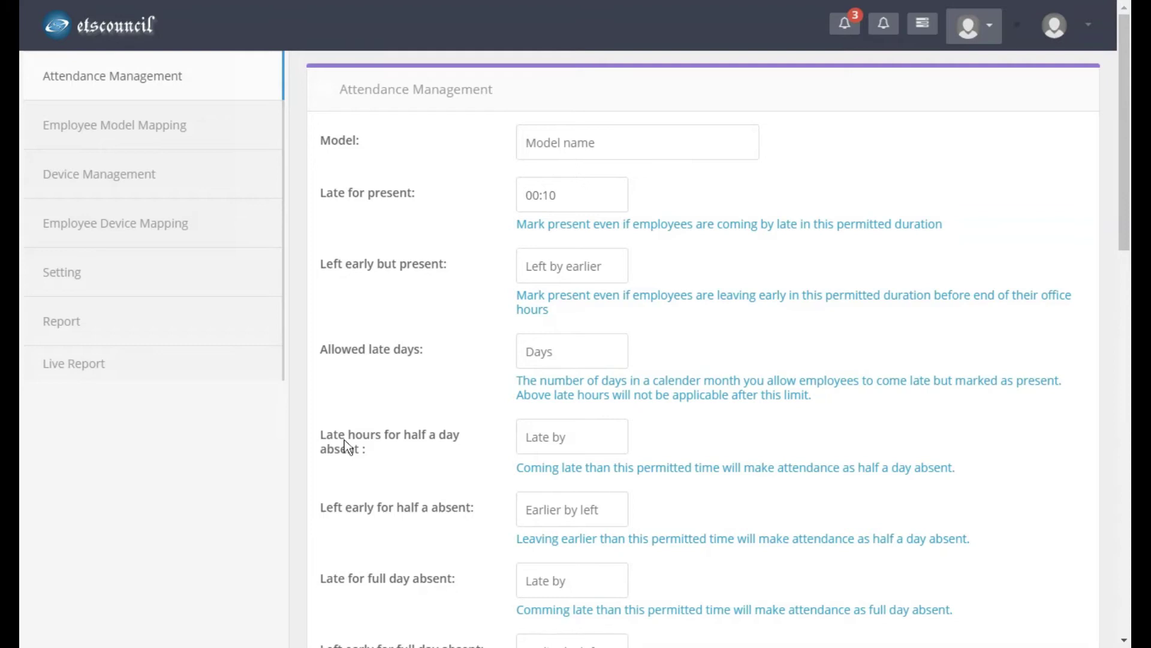
Set the Late hours for half a day absent duration of the attendance model to 00:10.
click(564, 437)
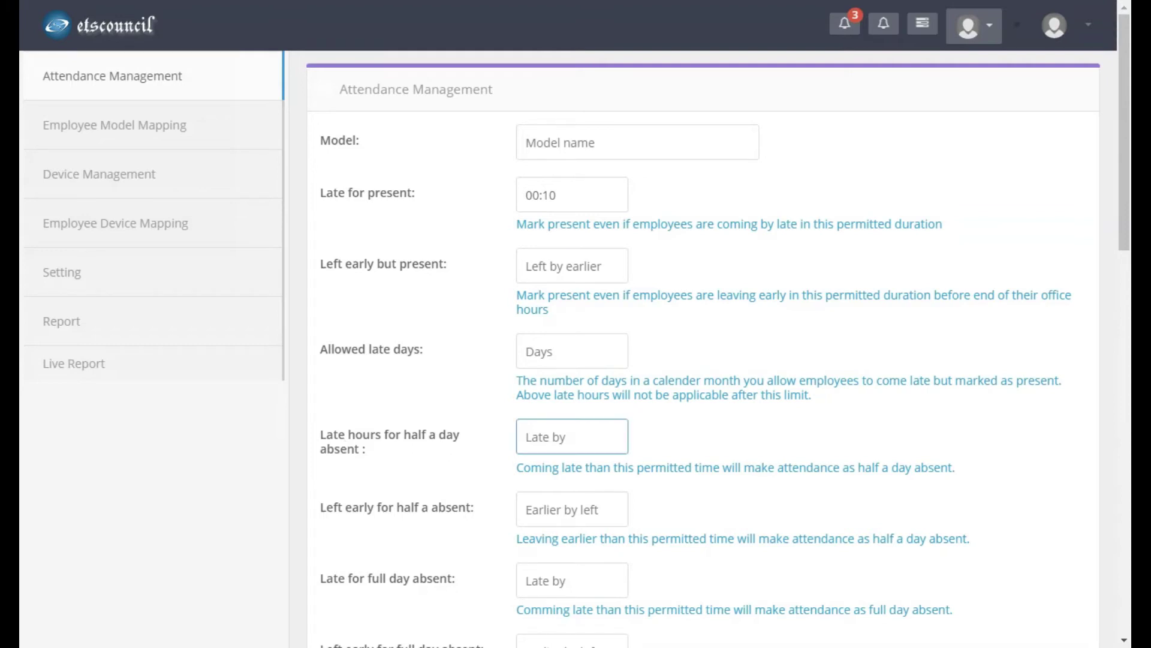
key(BackSpace)
key(BackSpace)
key(BackSpace)
key(BackSpace)
text(0:10)
key(Home)
text(0)
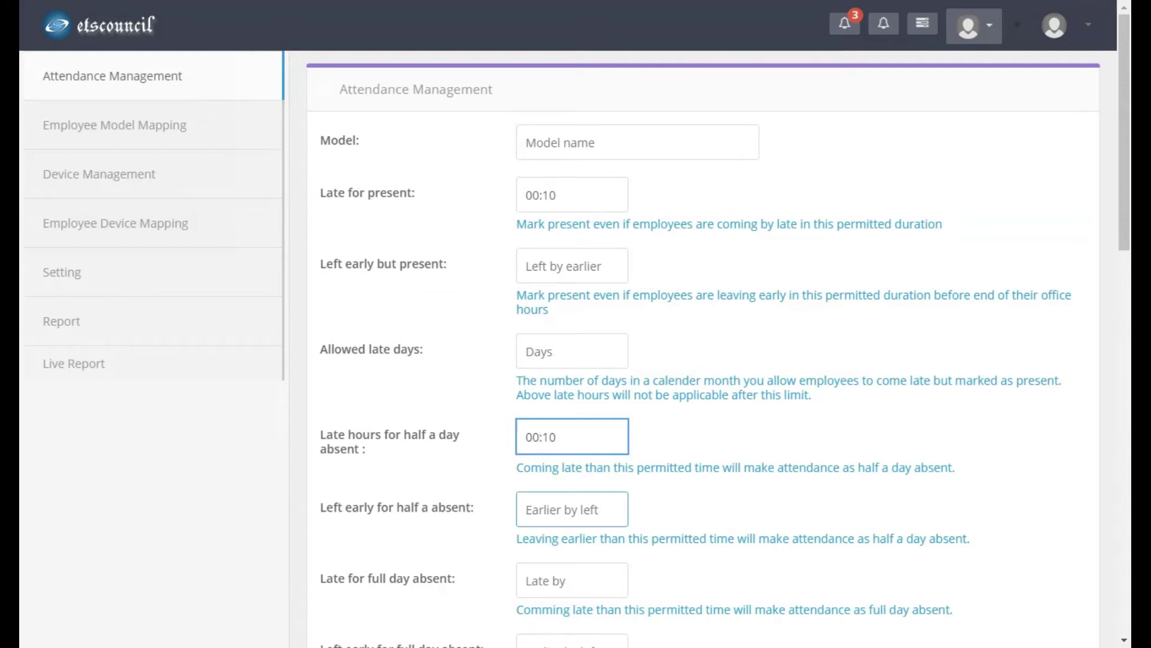
Set the Late for full day absent duration of the attendance model to 01:00.
scroll(491, 528, down, 1)
click(564, 496)
text(01:00)
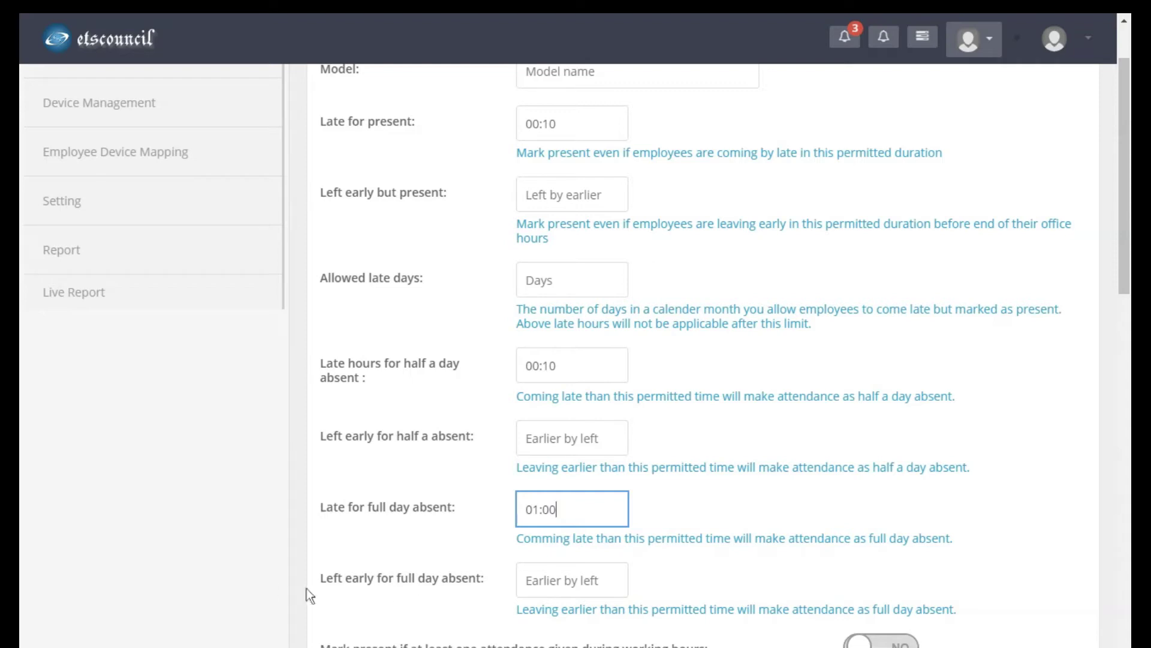
Enable marking employees present if at least one attendance is given during working hours.
drag(334, 579, 411, 582)
scroll(396, 582, down, 3)
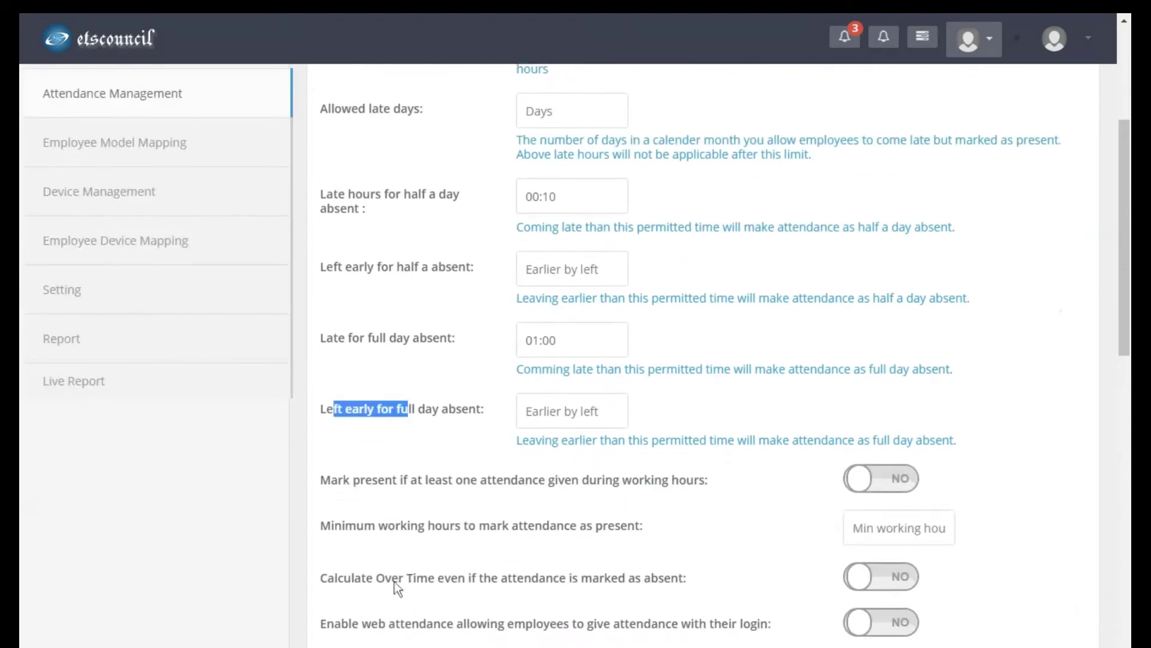
click(364, 475)
scroll(364, 477, down, 1)
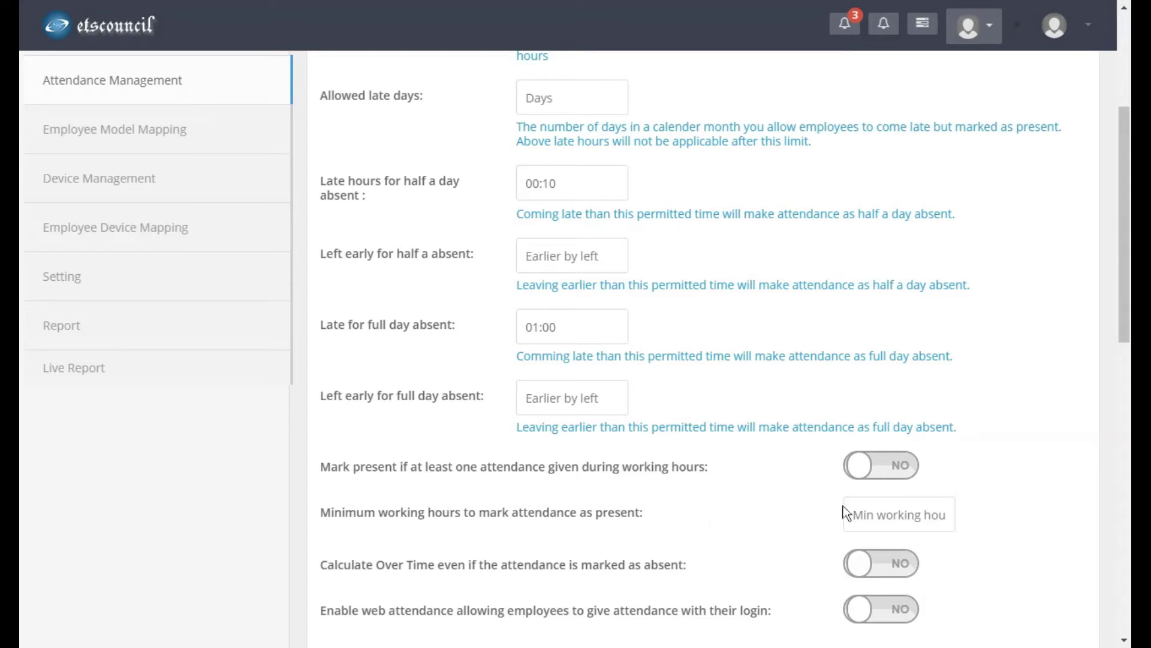
click(873, 471)
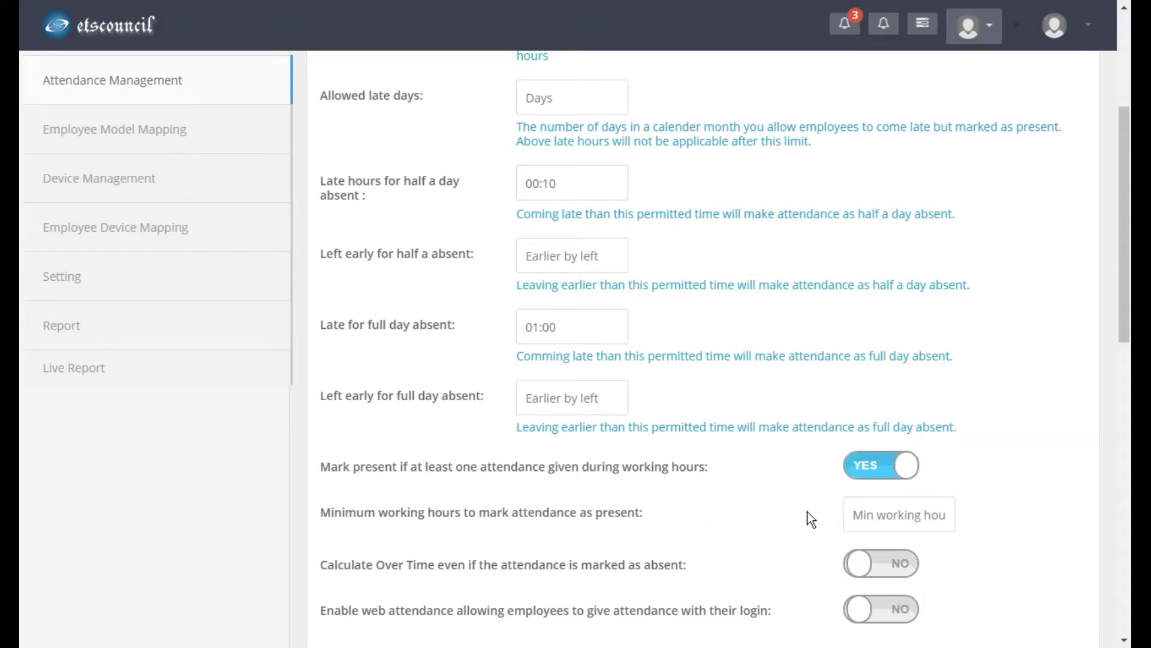
Set the minimum working hours to mark attendance as present to 06:00.
click(887, 514)
key(ctrl+a)
key(BackSpace)
text(06:0)
text(0)
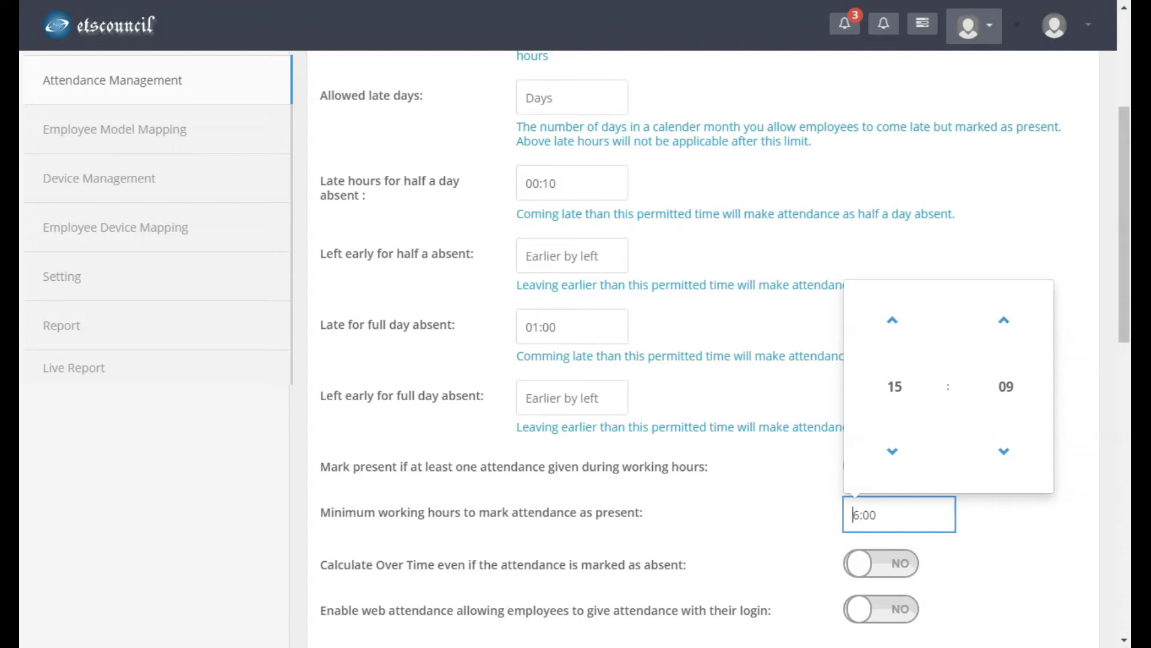
text(0)
key(Escape)
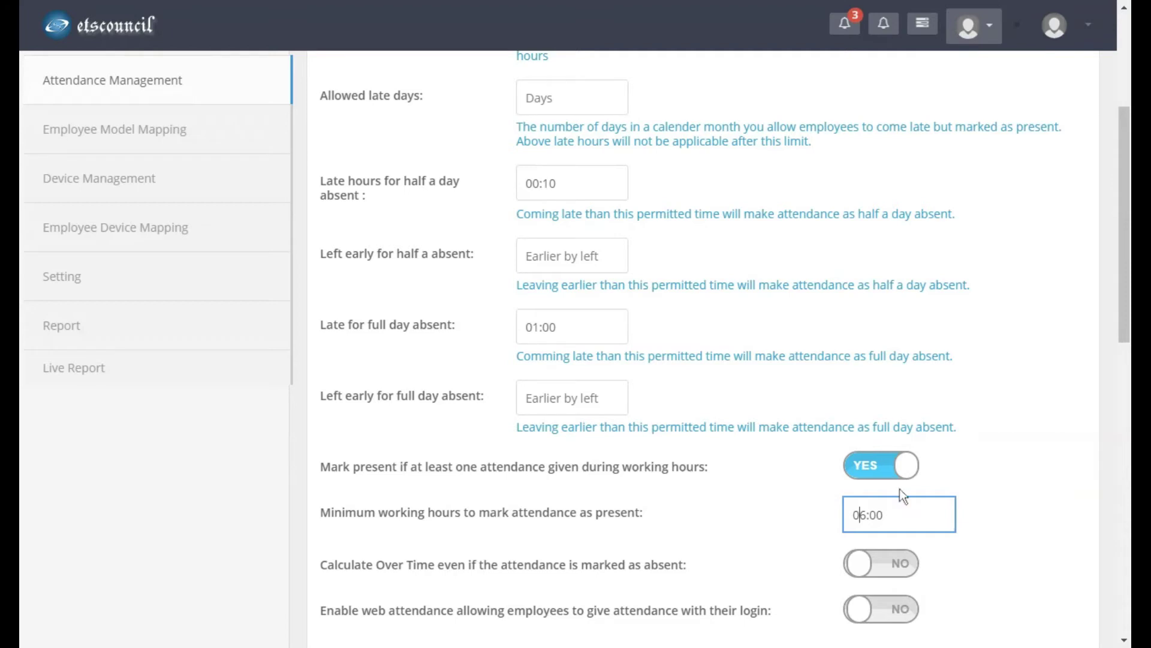
Enable overtime calculation even when attendance is marked as absent, and enable web attendance through the employees' login.
scroll(899, 488, down, 1)
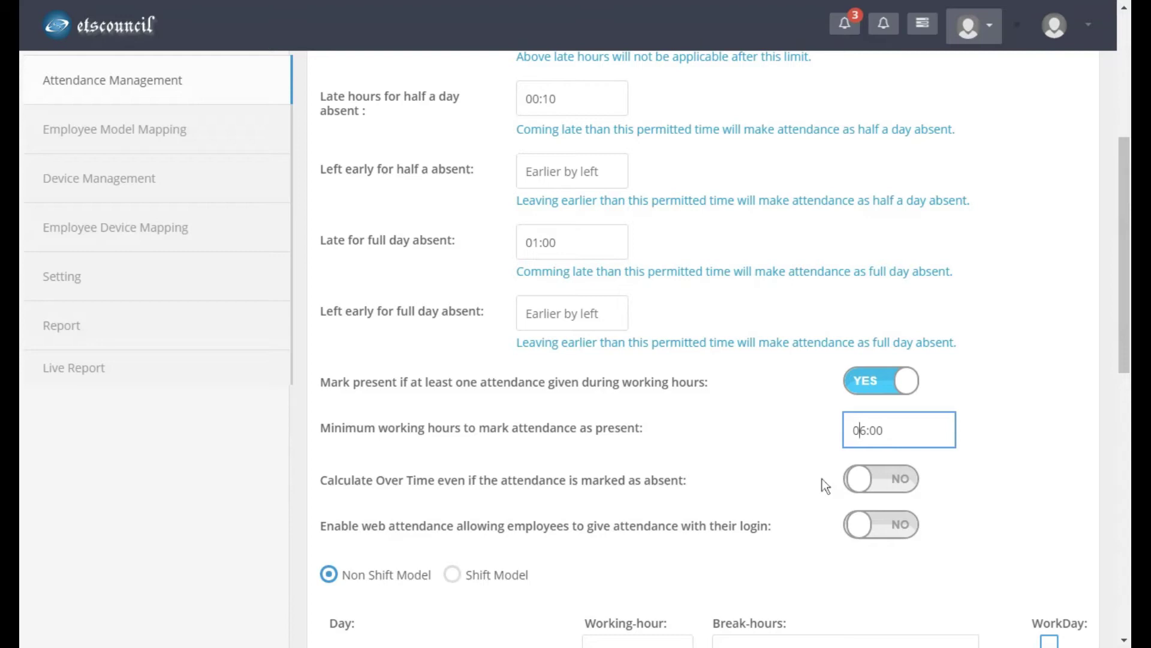
click(850, 485)
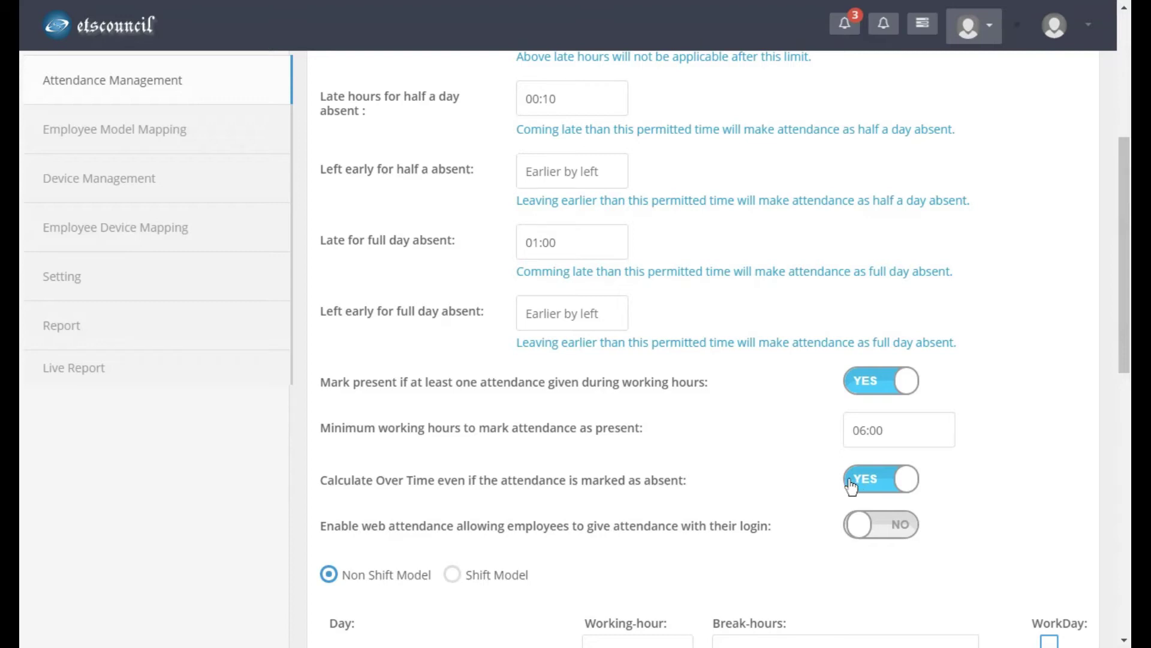
scroll(630, 466, down, 1)
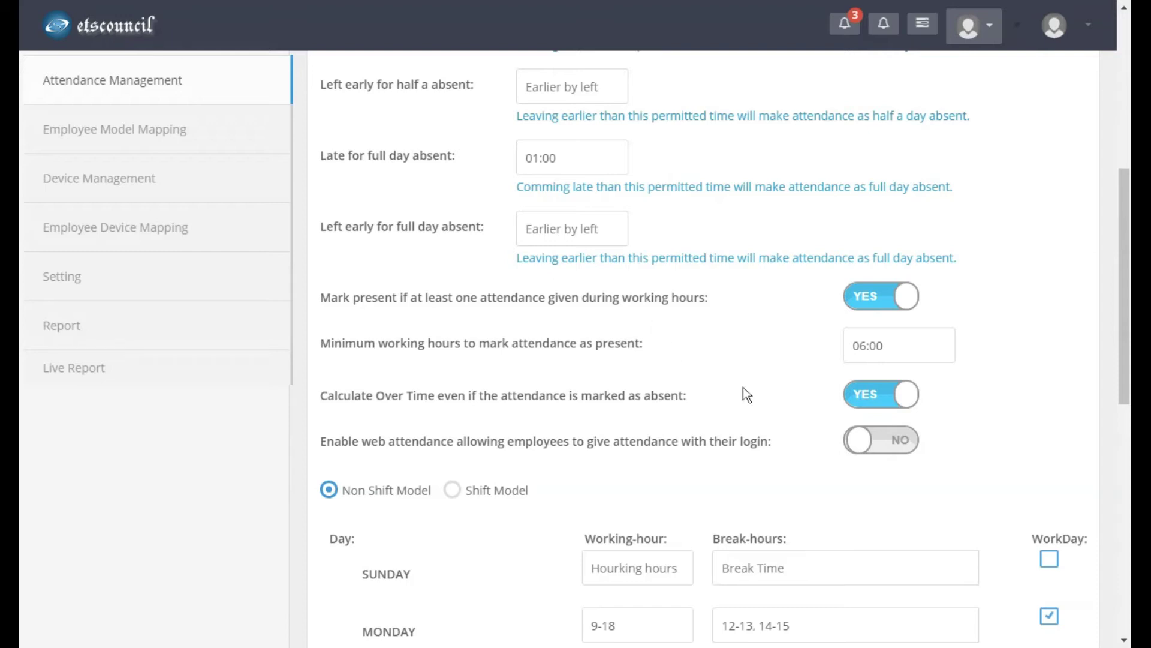
click(877, 449)
scroll(780, 390, down, 2)
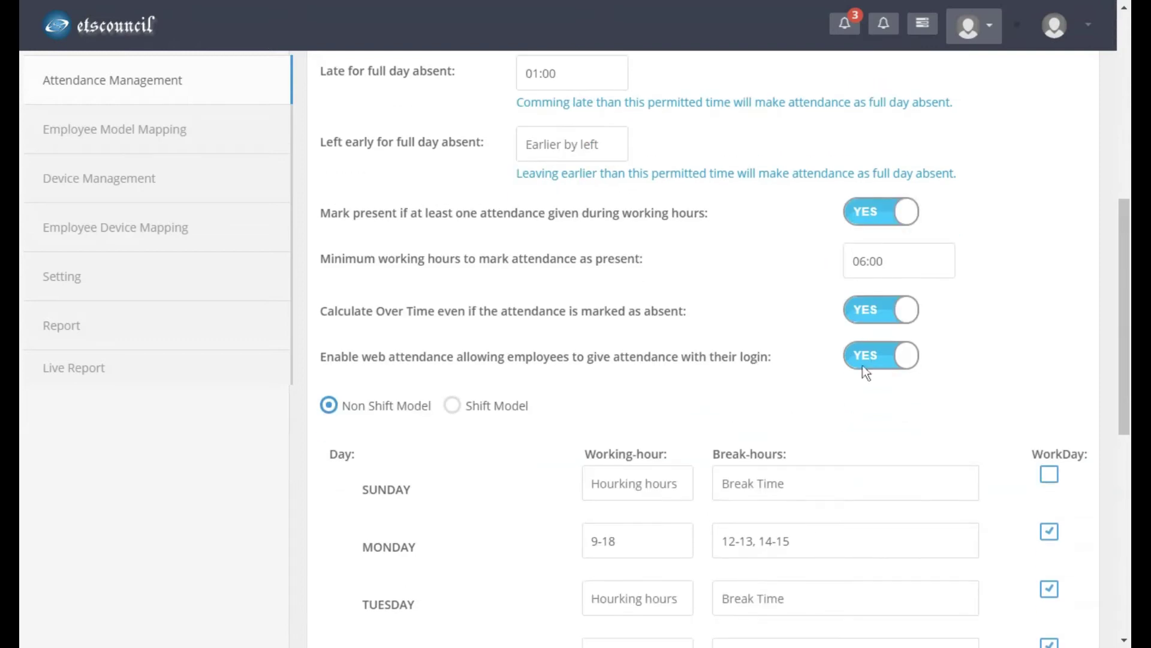
Disable web attendance, overtime calculation and the single-attendance present rule, and clear the minimum working hours.
click(884, 357)
click(888, 310)
click(881, 211)
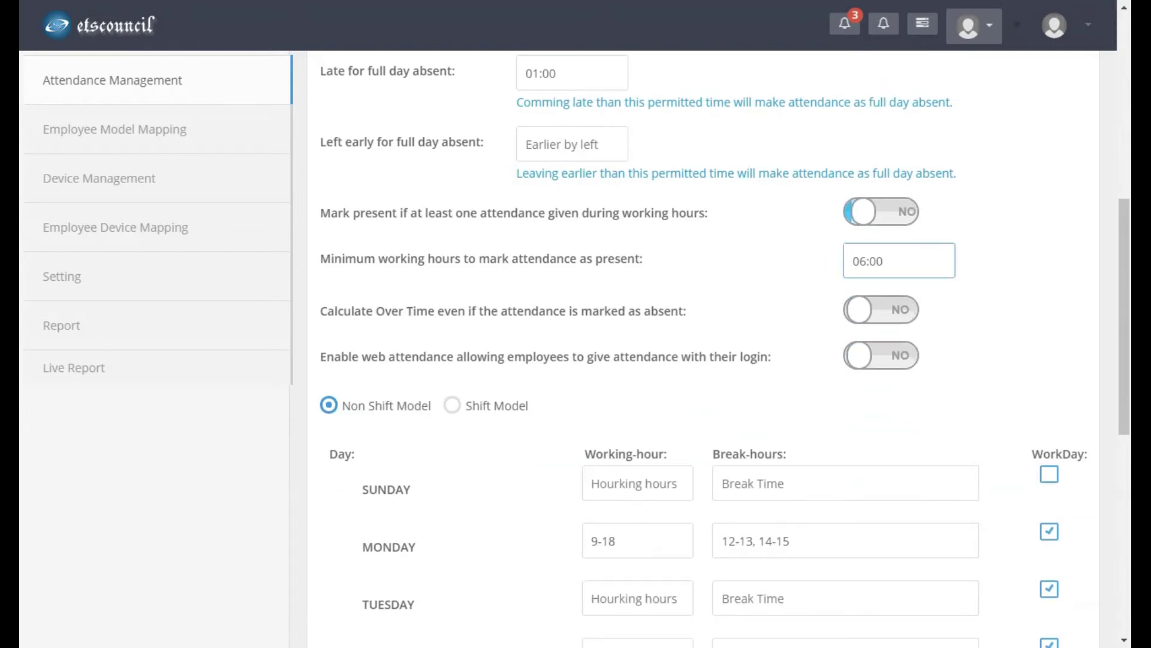
click(875, 260)
key(BackSpace)
click(668, 324)
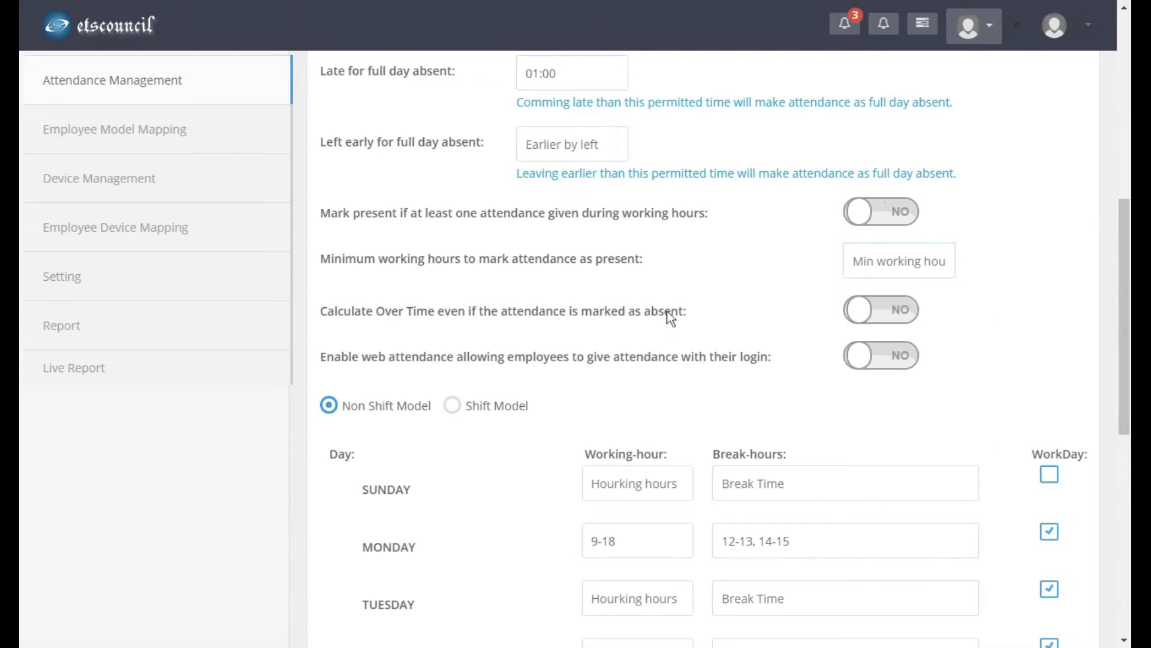
Go to Employee Model Mapping, expand its form and list the employees of the Chennai work location.
scroll(669, 324, down, 4)
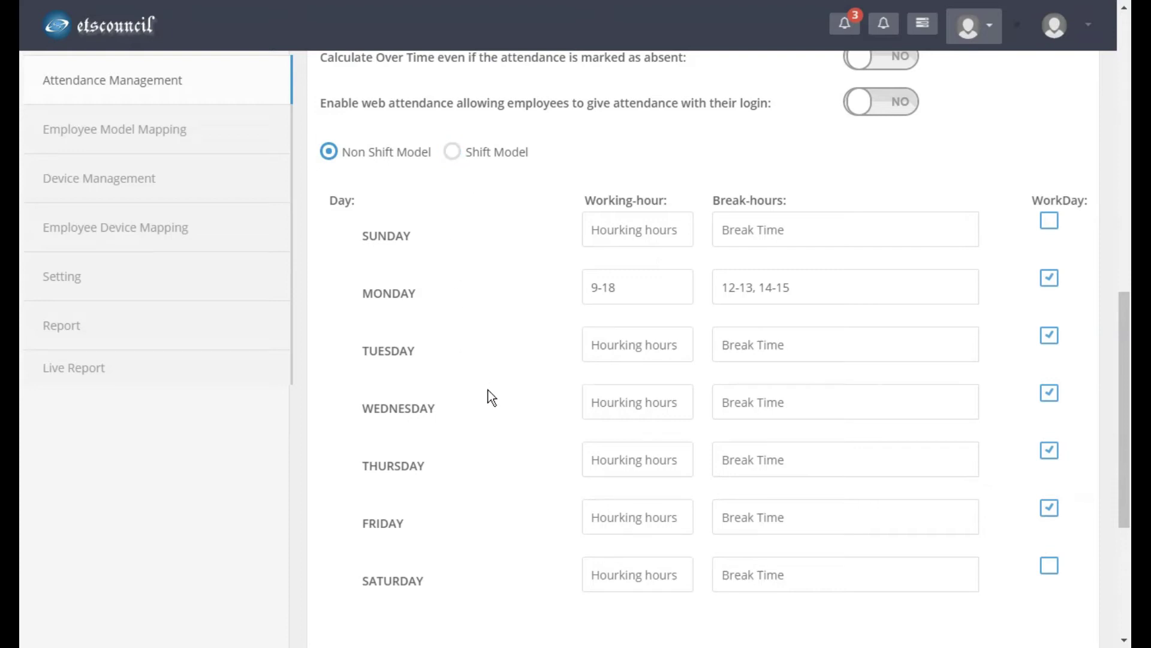
scroll(480, 388, up, 10)
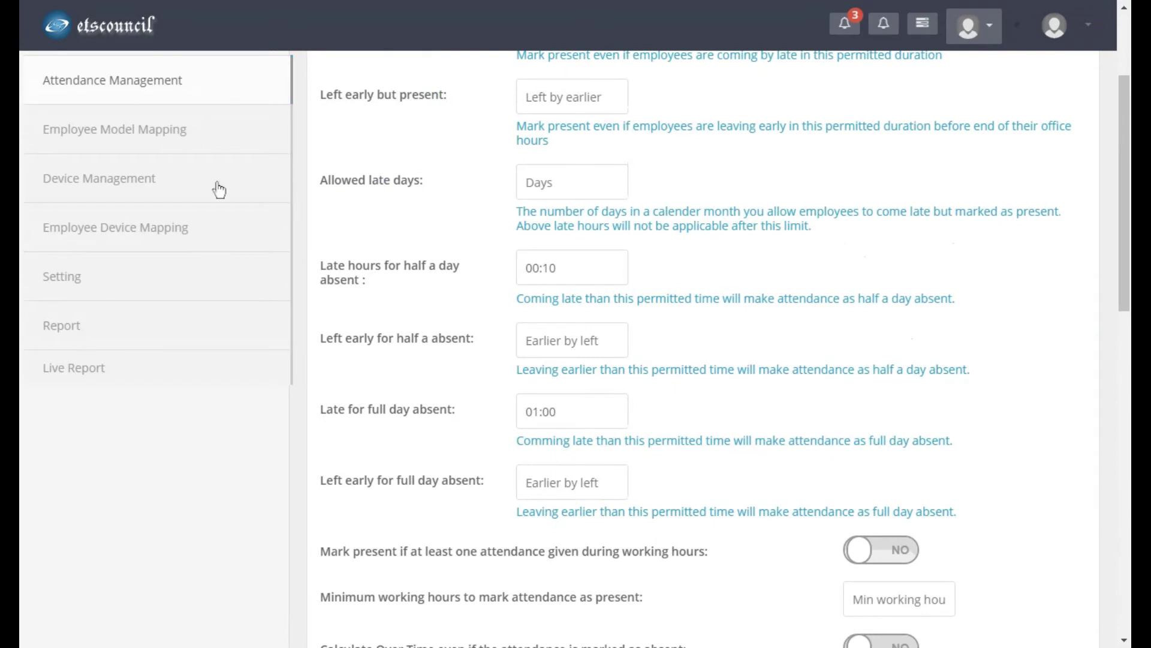
scroll(174, 148, down, 10)
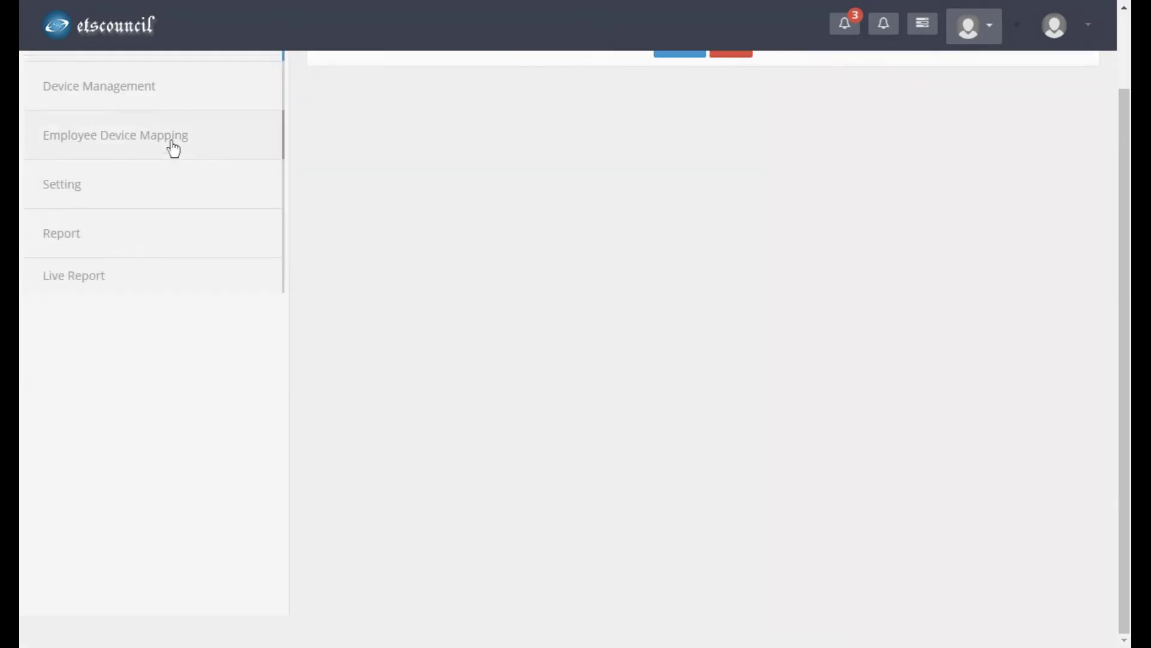
scroll(503, 235, up, 2)
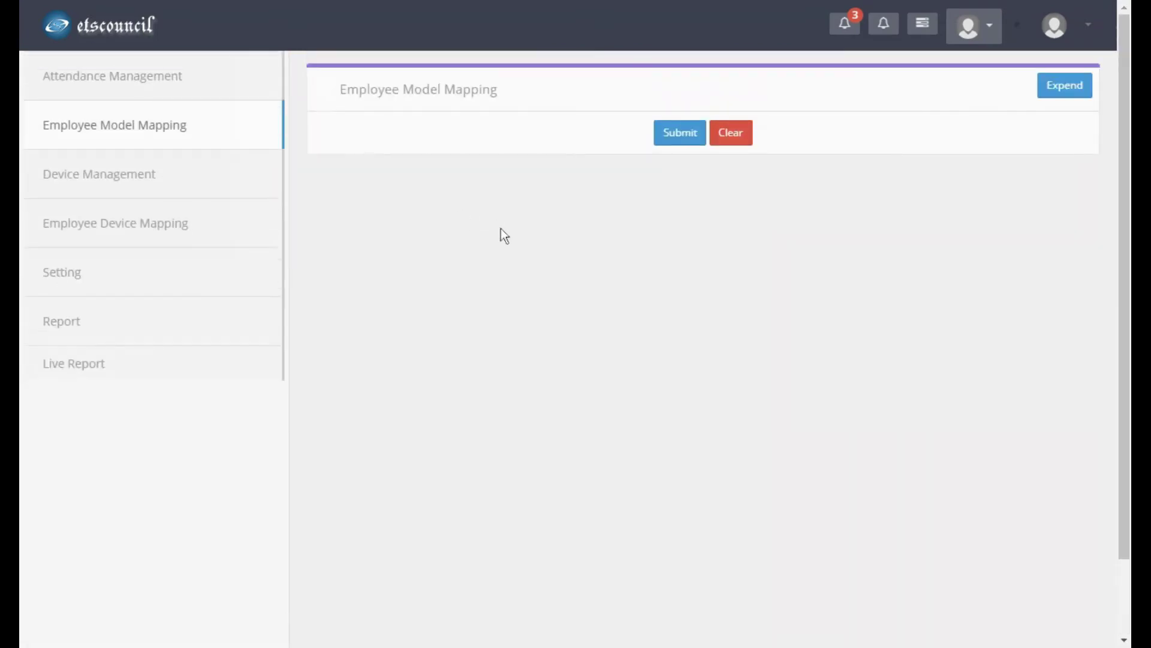
click(1039, 90)
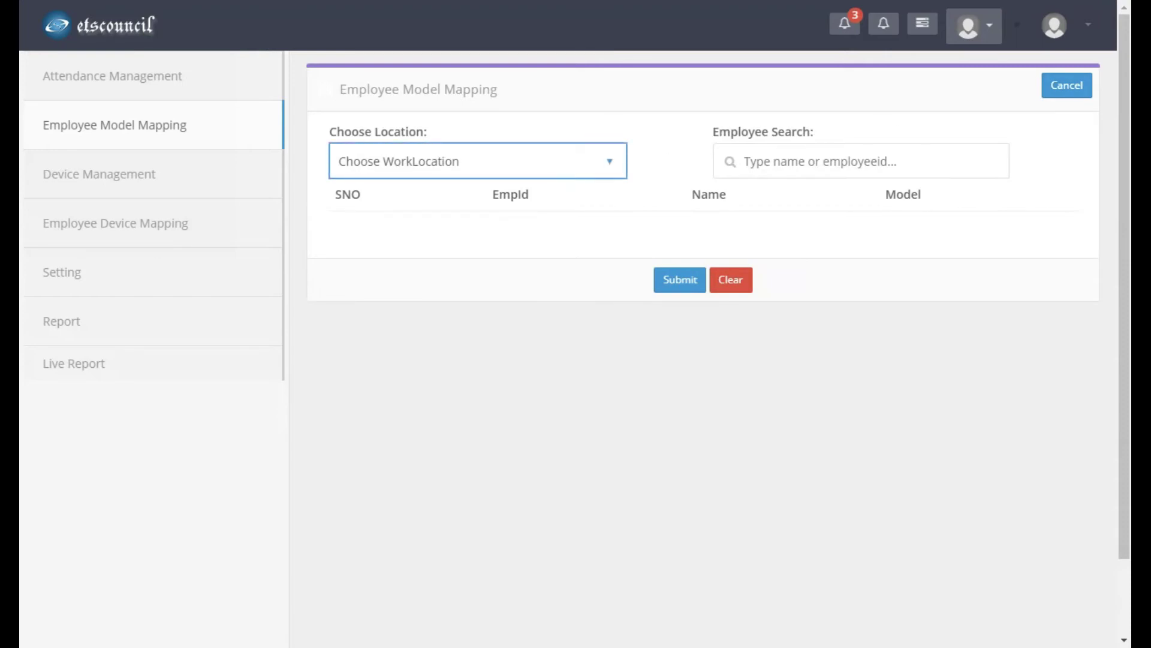
key(Down)
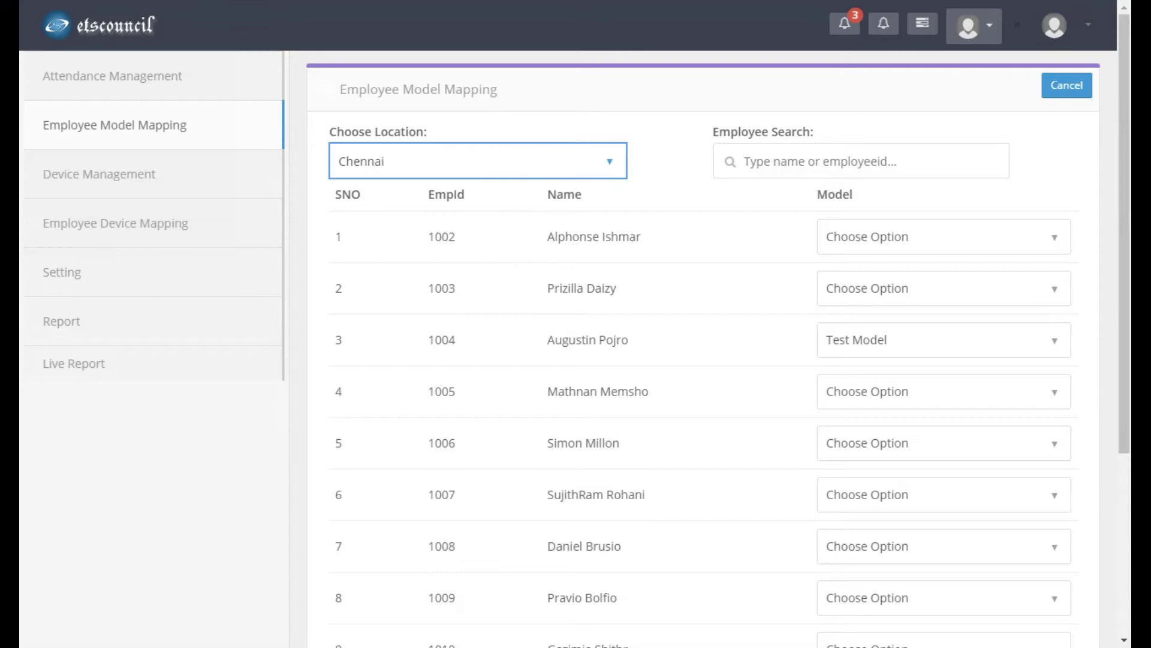
Check the attendance model choices available for individual employees in the Chennai list.
click(978, 239)
click(968, 333)
click(930, 446)
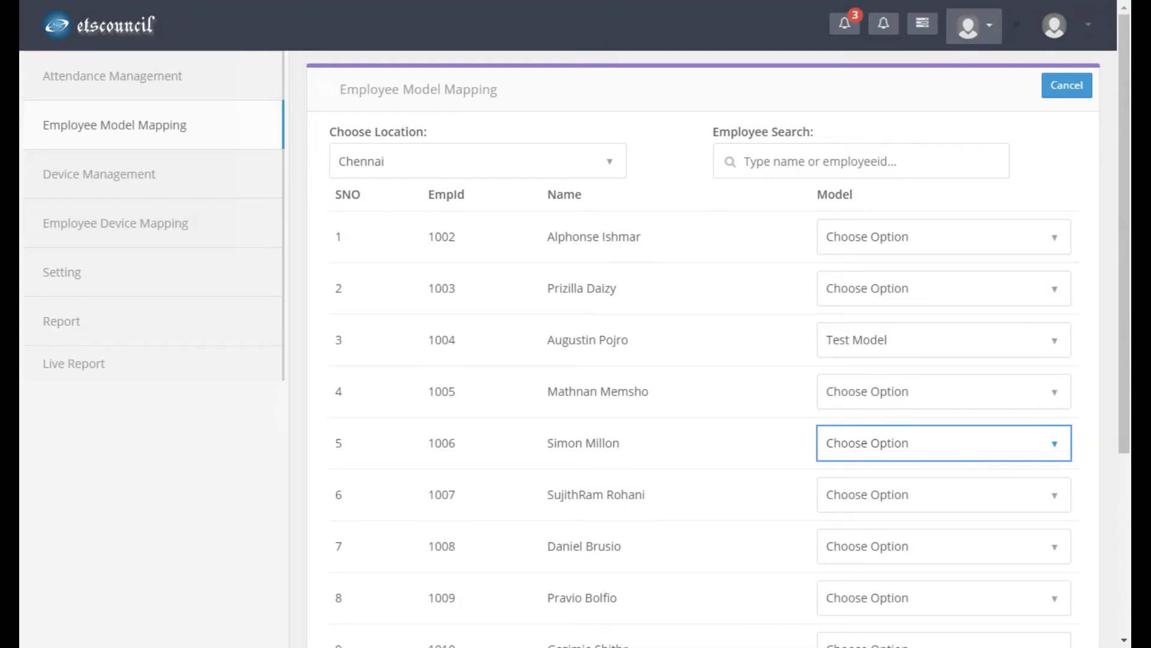
Expand the Device Management form and examine its ServiceTagId, Lable Name, AuthToken, SecurityKey and Location fields.
click(137, 188)
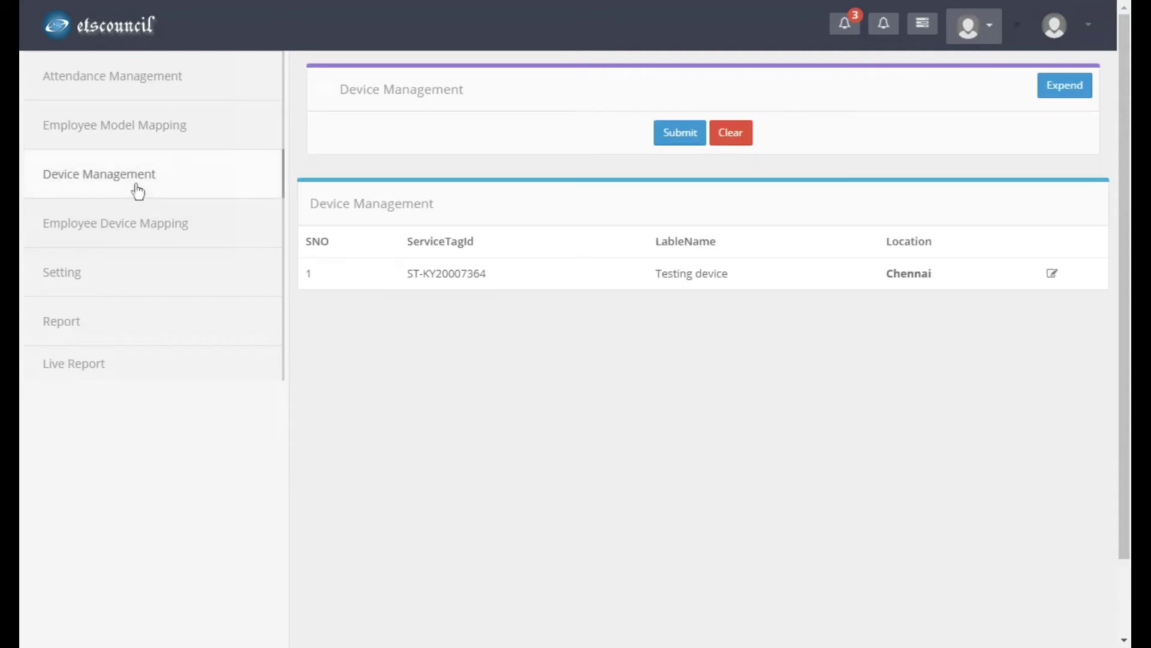
click(160, 175)
click(1066, 85)
click(596, 245)
click(637, 299)
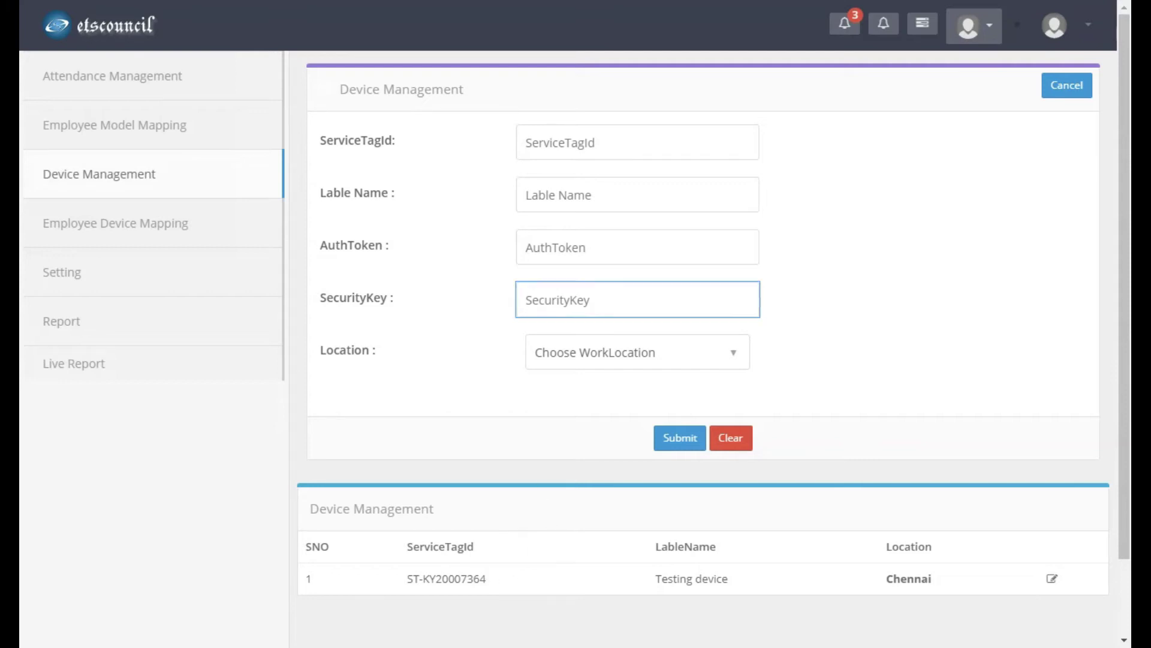
click(582, 143)
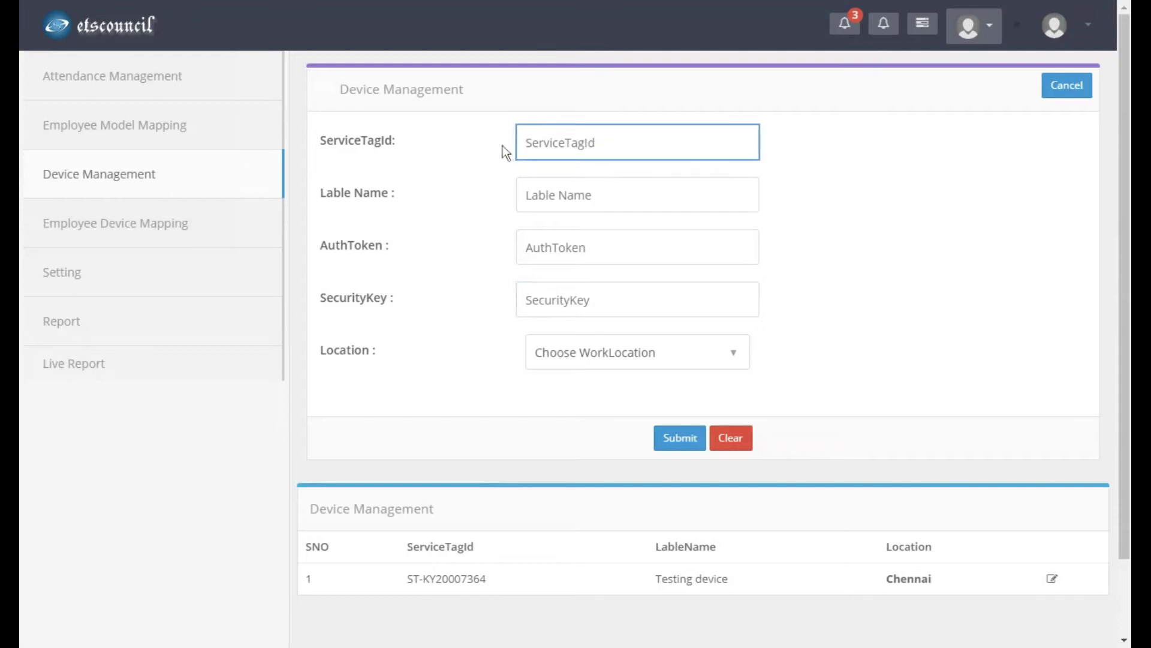
key(Tab)
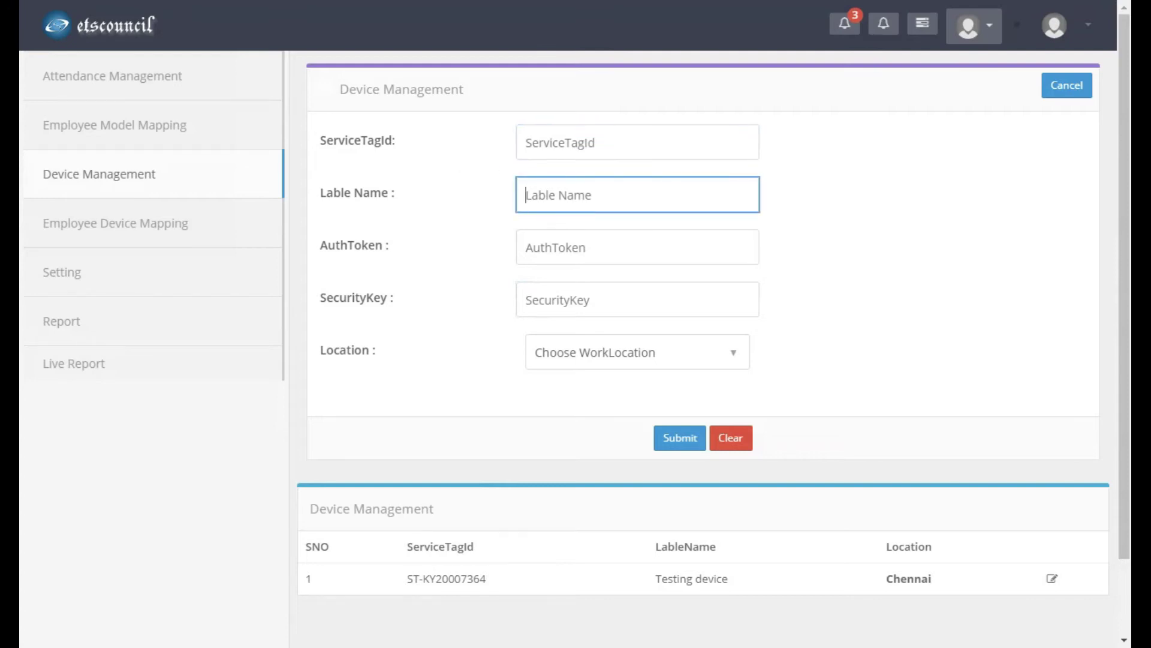
click(646, 357)
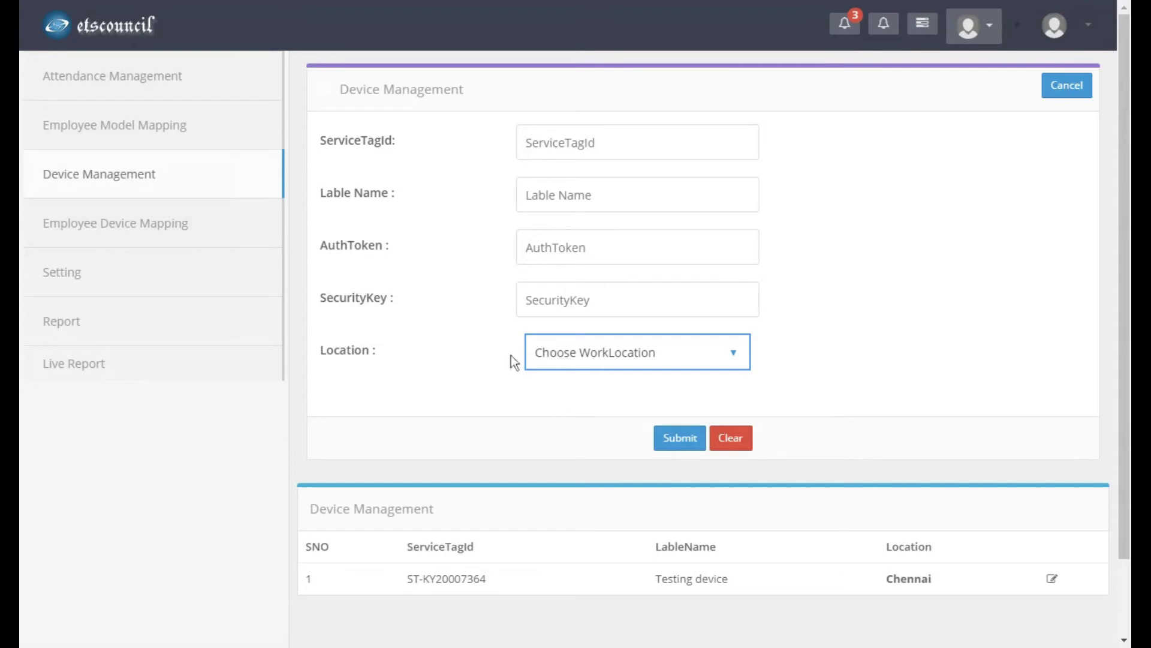
Go to Employee Device Mapping and review the Chennai employees' mapped devices and the ServiceTagId choices for the first employee.
click(177, 239)
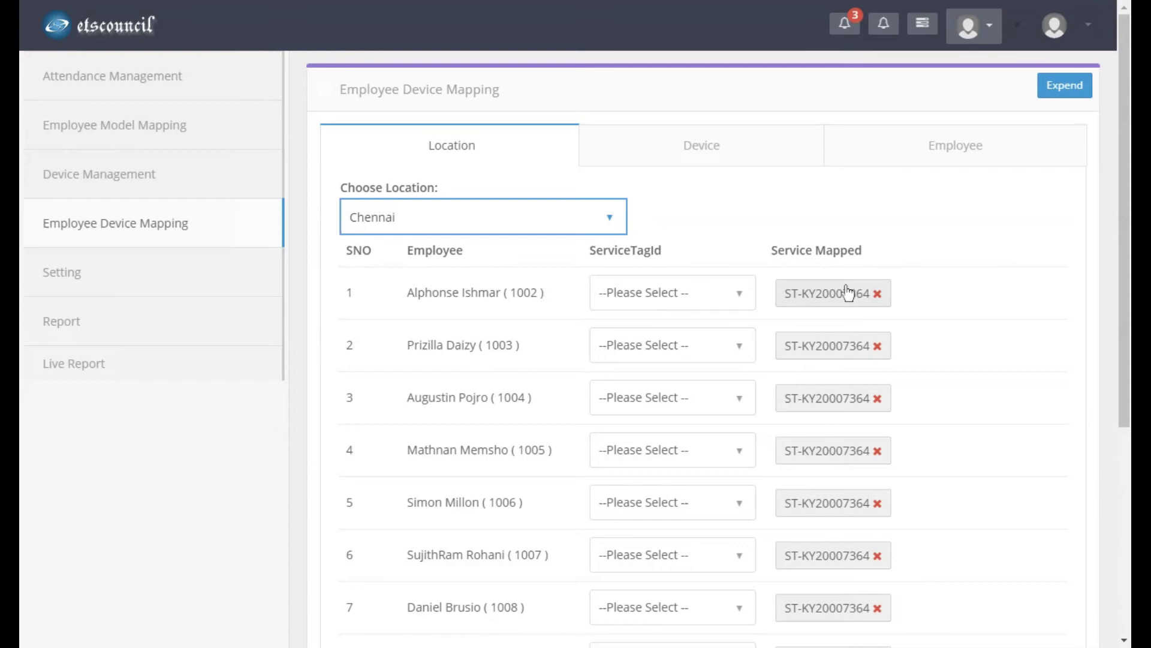
scroll(842, 368, down, 5)
scroll(839, 374, up, 5)
click(710, 297)
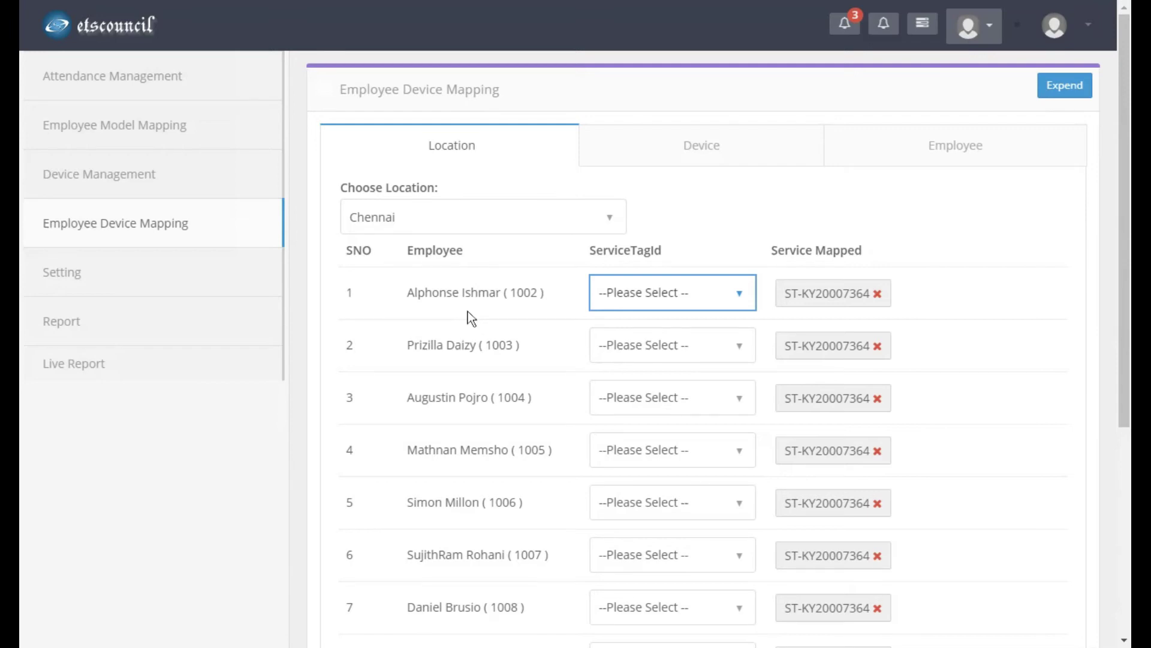
Go to the attendance Setting page and examine the Temperature Threshold Value.
click(90, 290)
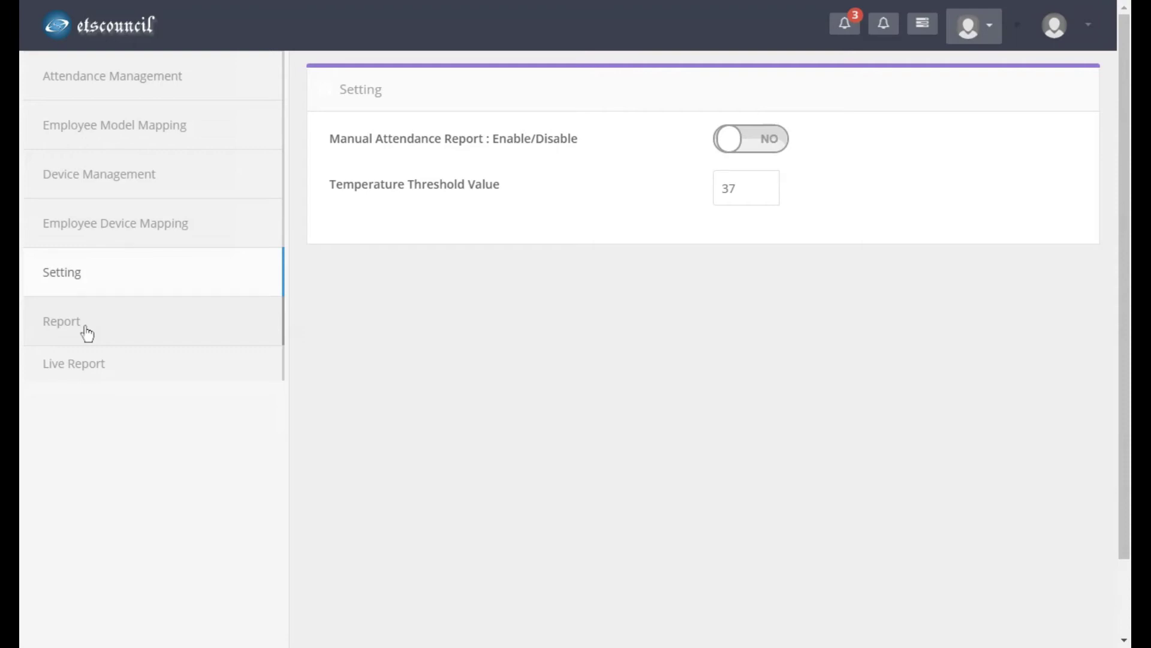
click(739, 189)
drag(739, 188, 710, 201)
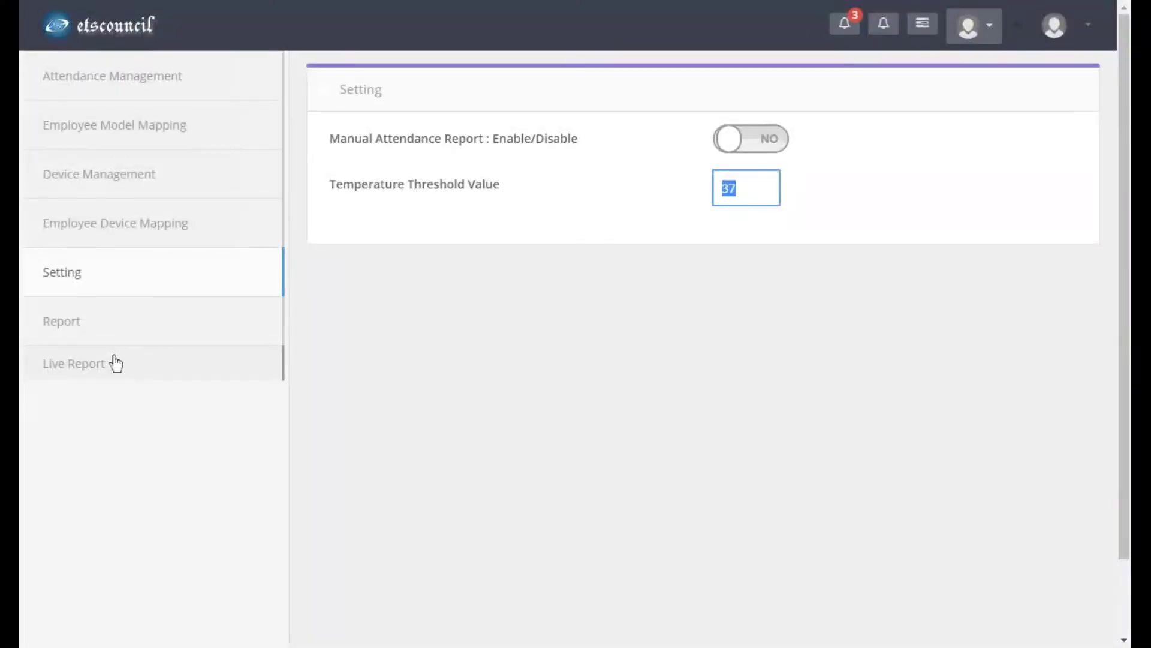
Open the Attendance Report form and examine its employee scope, report type and date choices.
click(123, 329)
click(1069, 92)
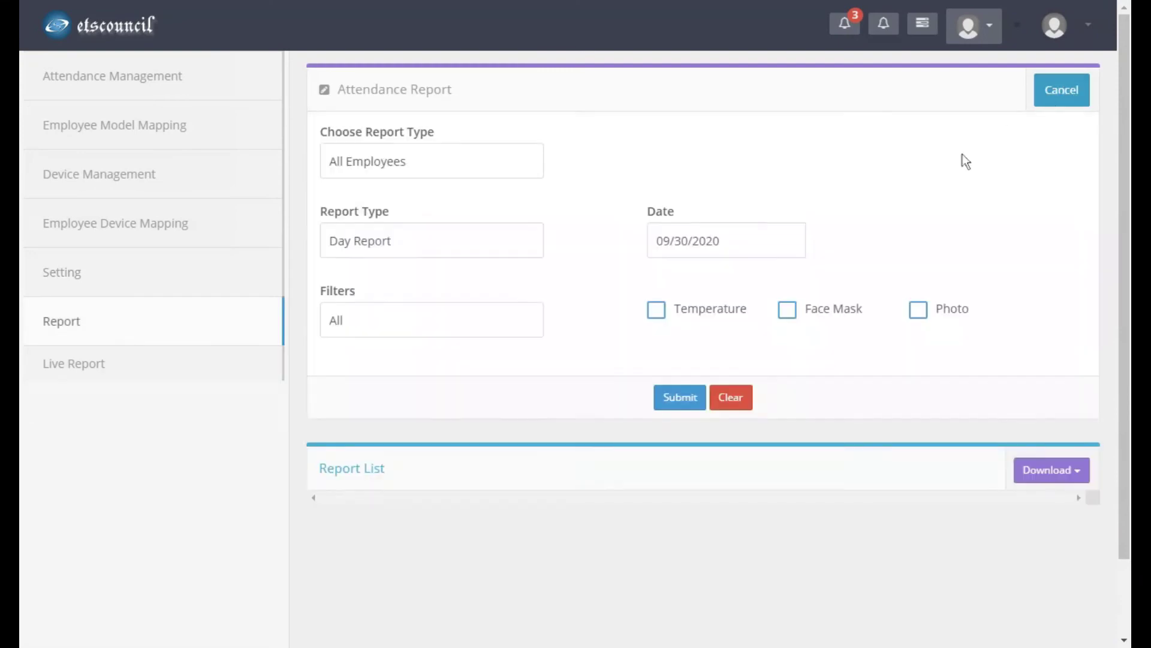
click(491, 154)
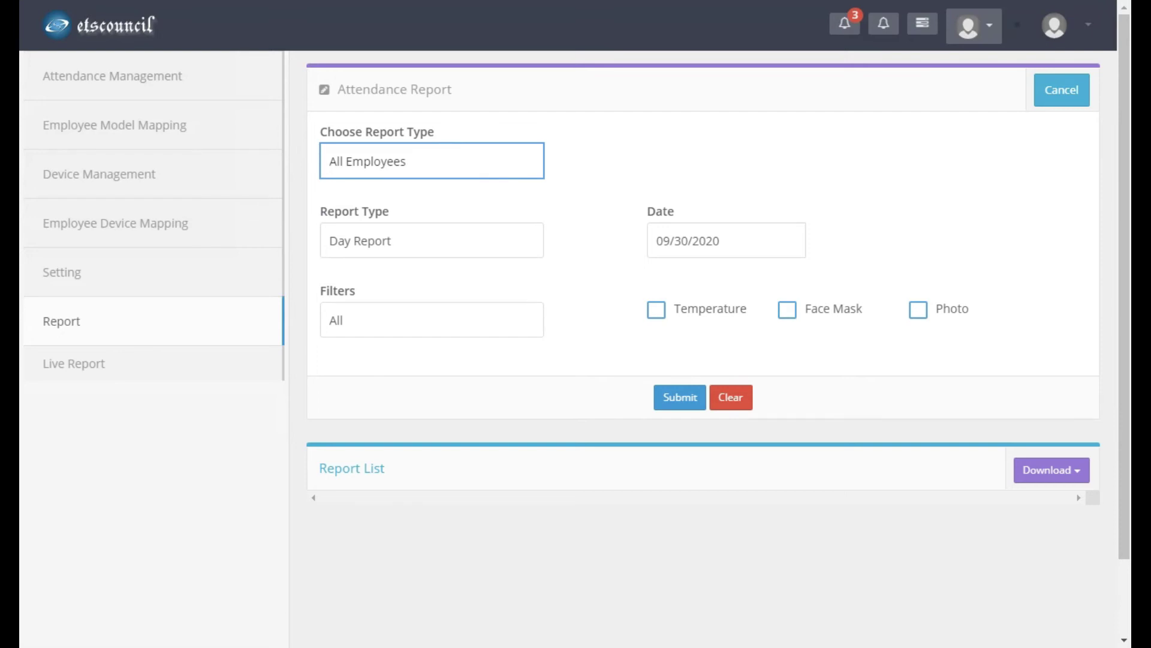
click(463, 236)
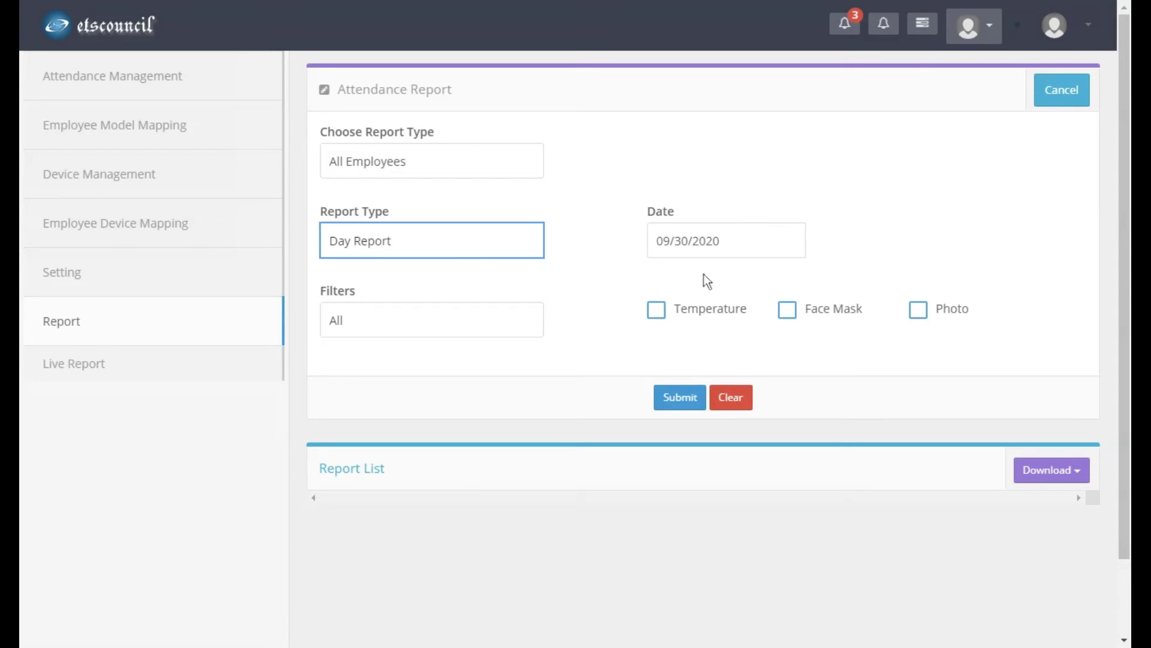
click(720, 241)
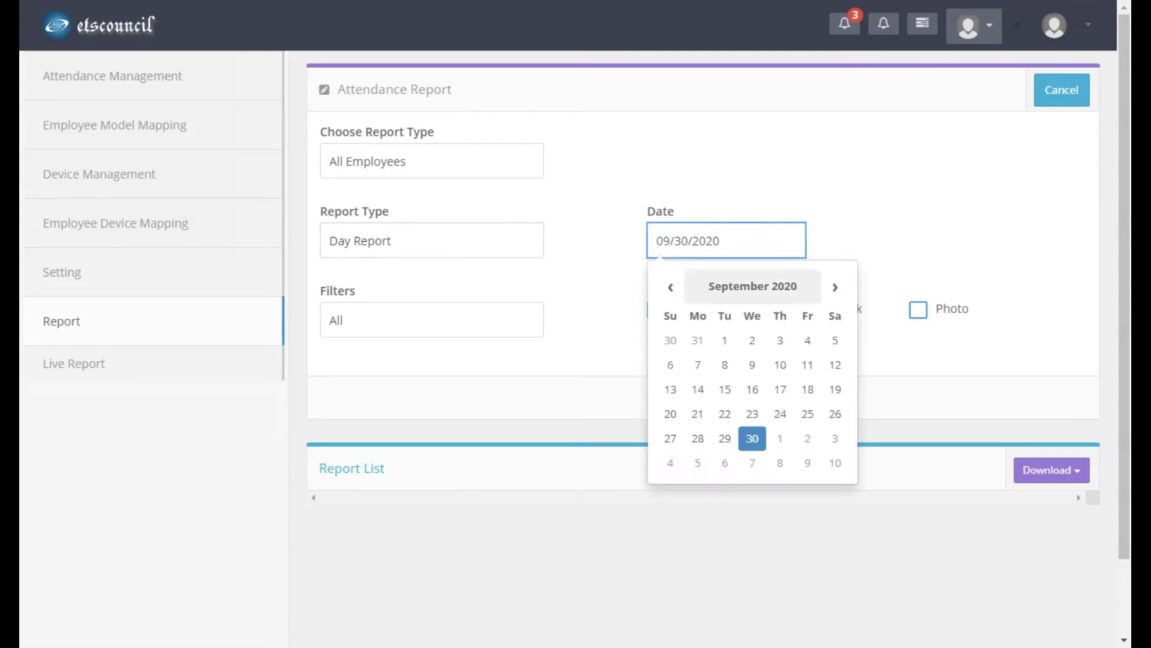
Generate a Month report for 09/2020 covering All Employees with the filter set to All.
click(466, 241)
click(434, 306)
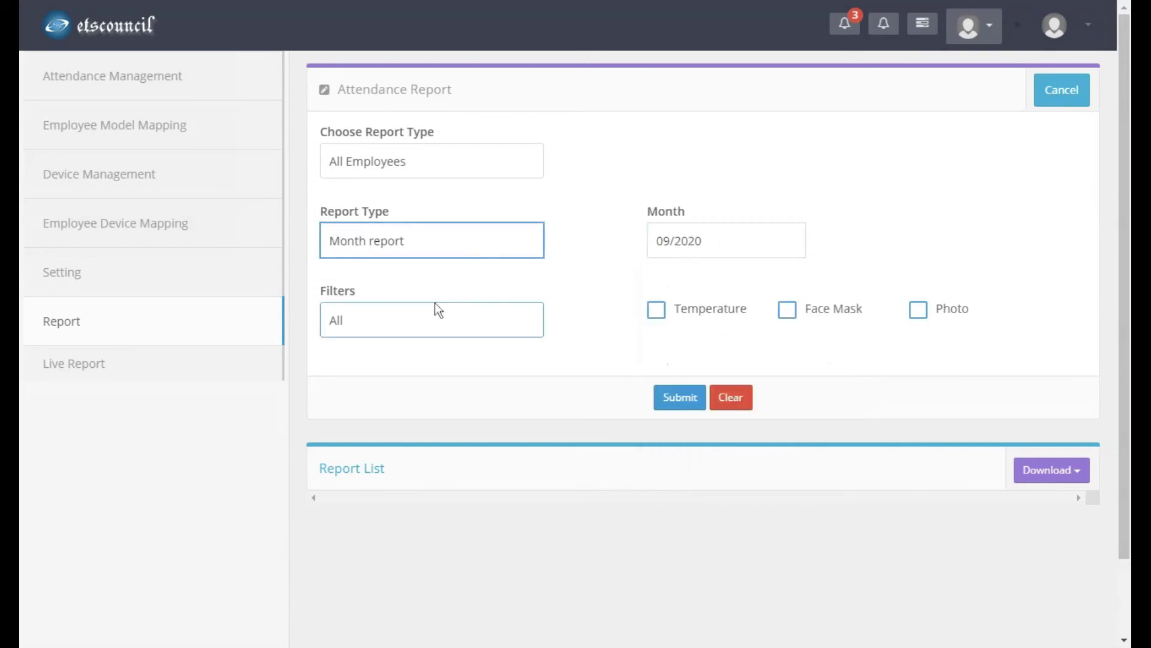
click(719, 241)
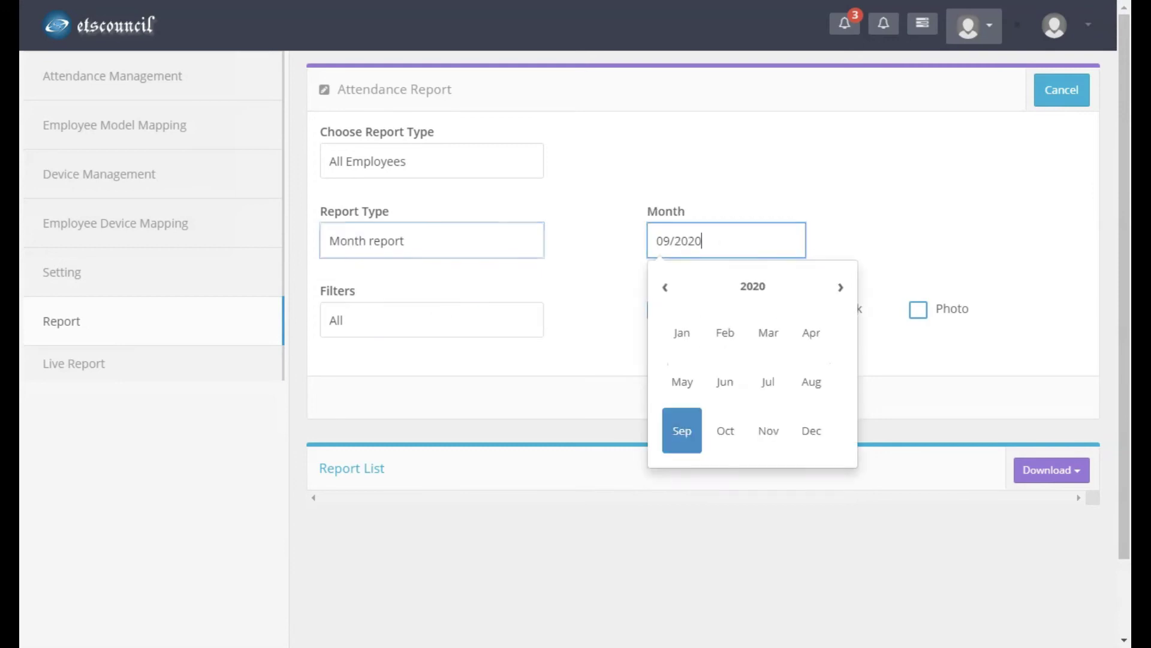
click(683, 437)
click(480, 333)
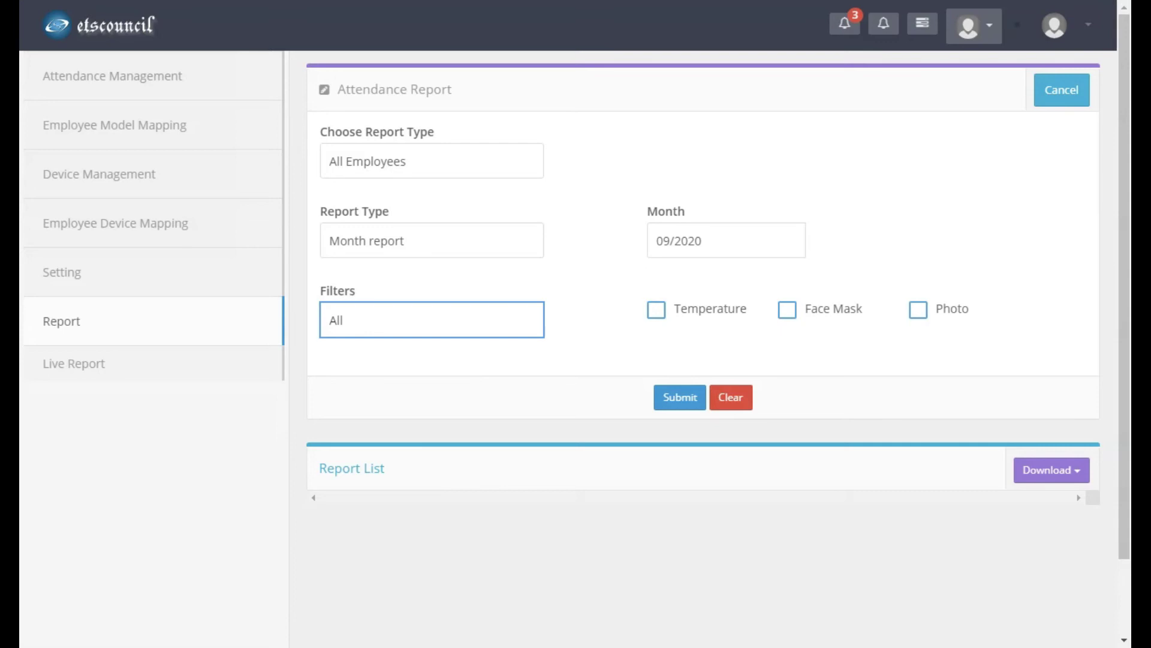
click(624, 374)
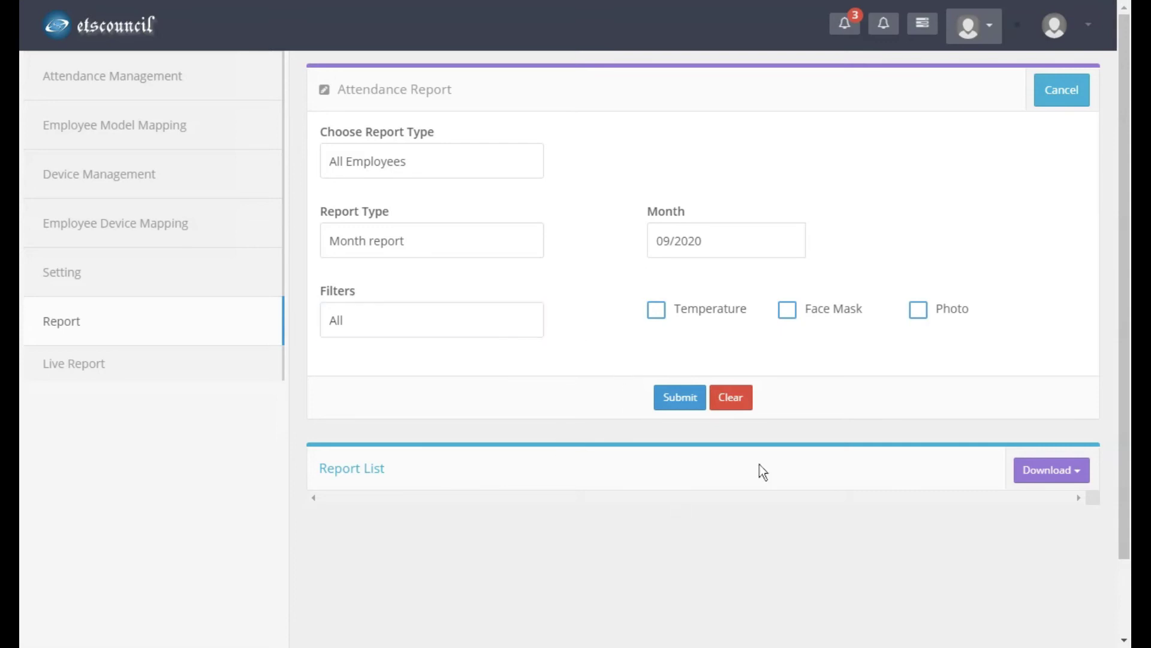
click(674, 406)
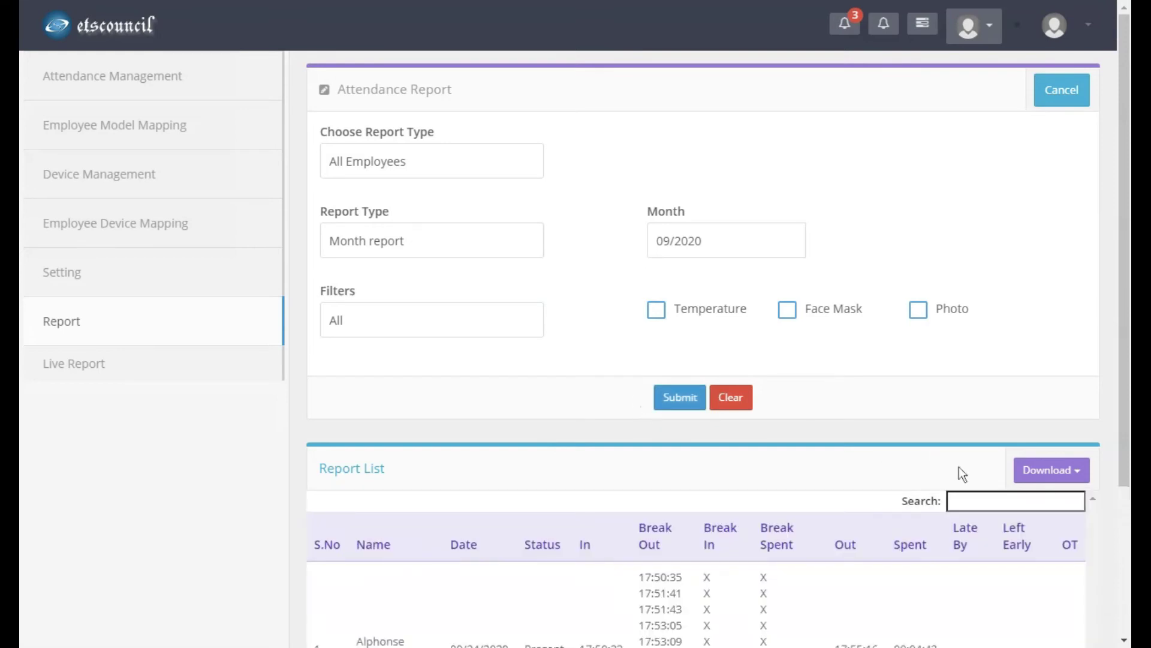
scroll(857, 415, down, 3)
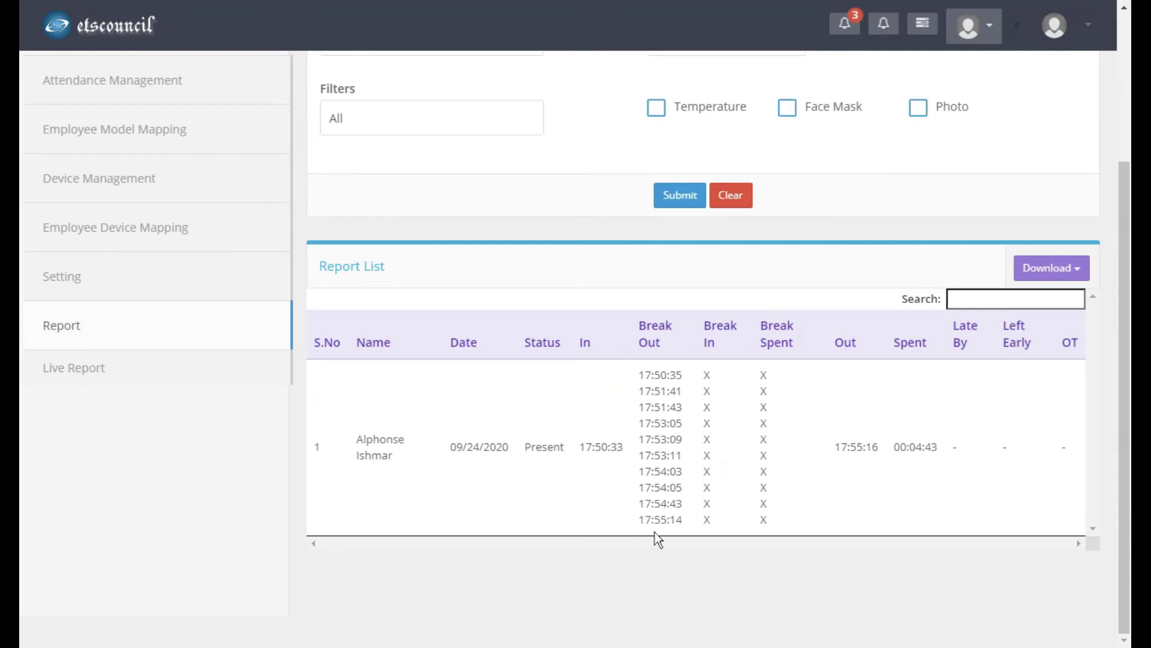
Include Temperature, Face Mask and Photo in the monthly attendance report and generate it again.
drag(952, 119, 622, 131)
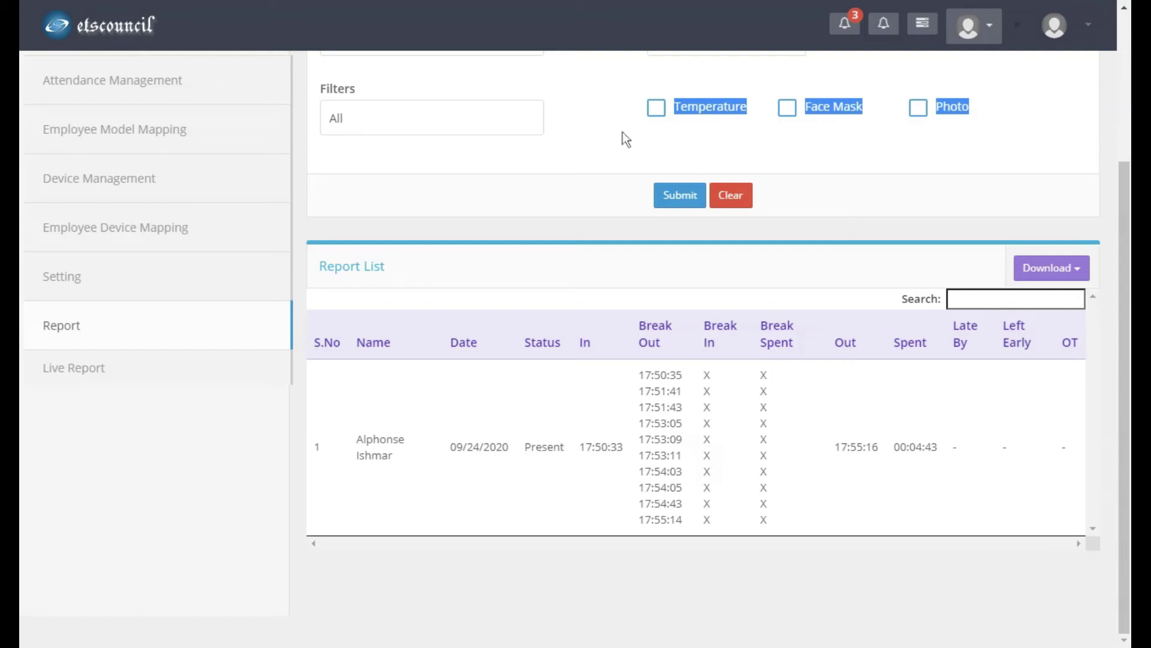
click(918, 109)
click(783, 110)
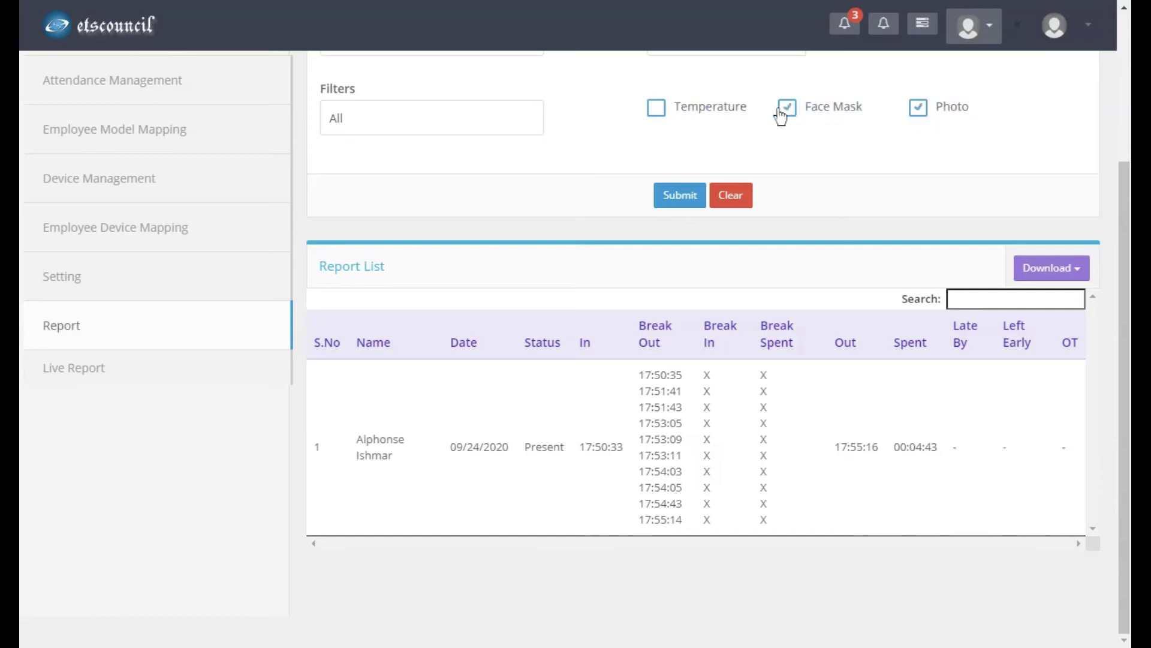
click(657, 108)
click(680, 196)
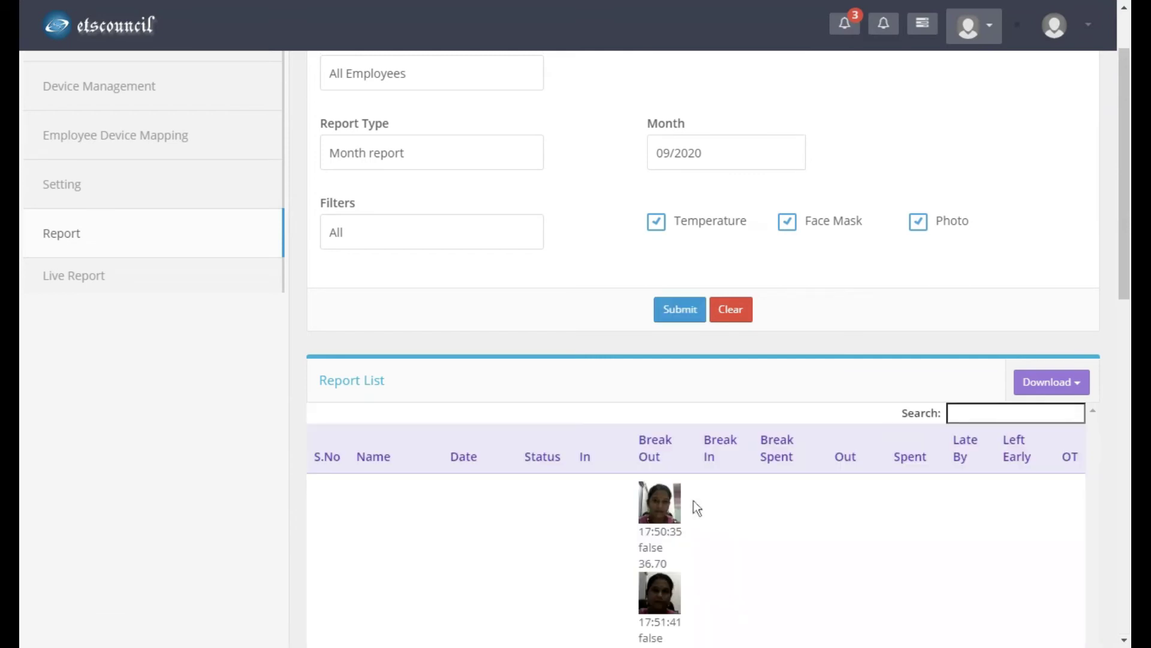
Examine the photo, time, face mask and temperature entries of the employee's breaks in the Report List.
drag(1121, 61, 1062, 153)
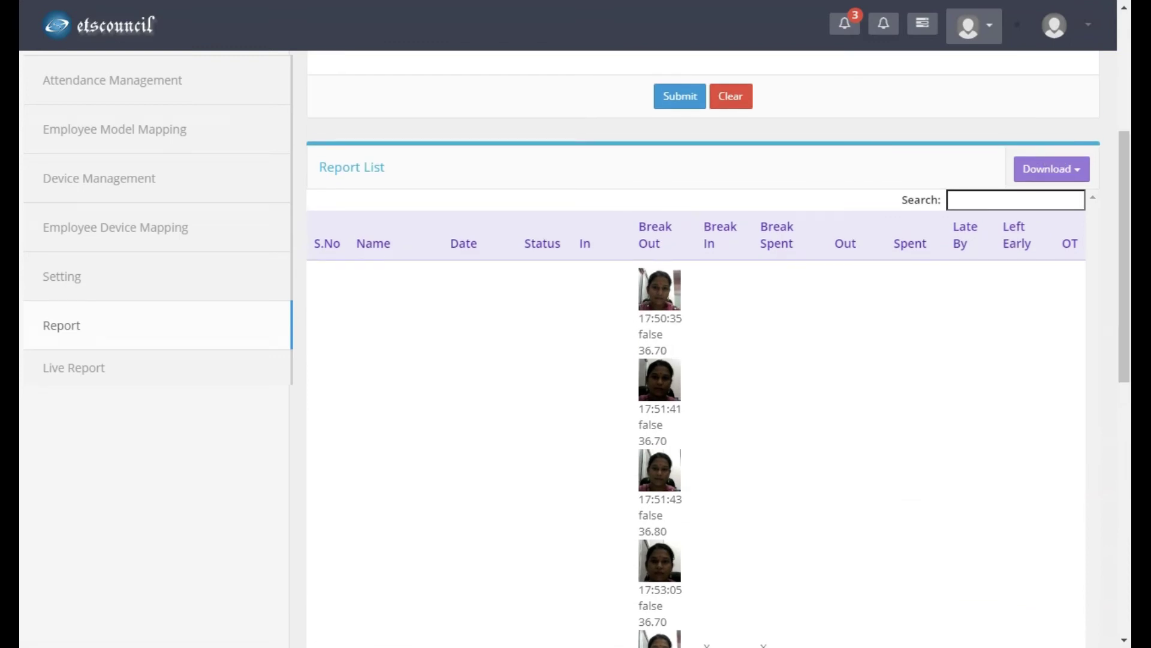
drag(668, 319, 642, 276)
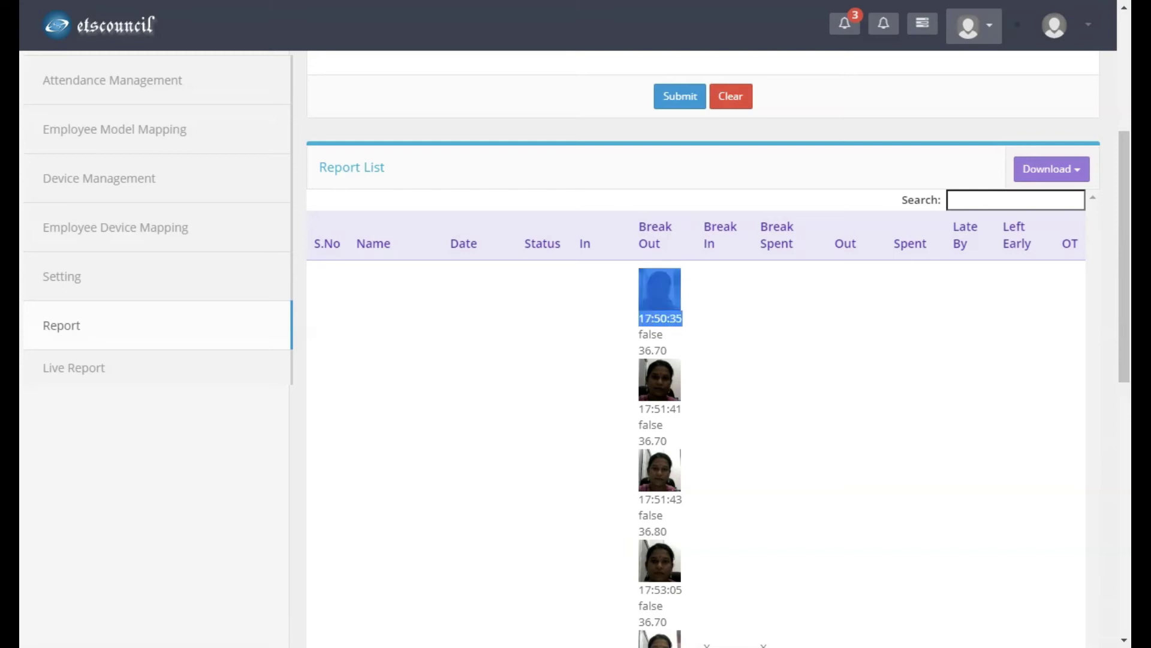
double_click(651, 335)
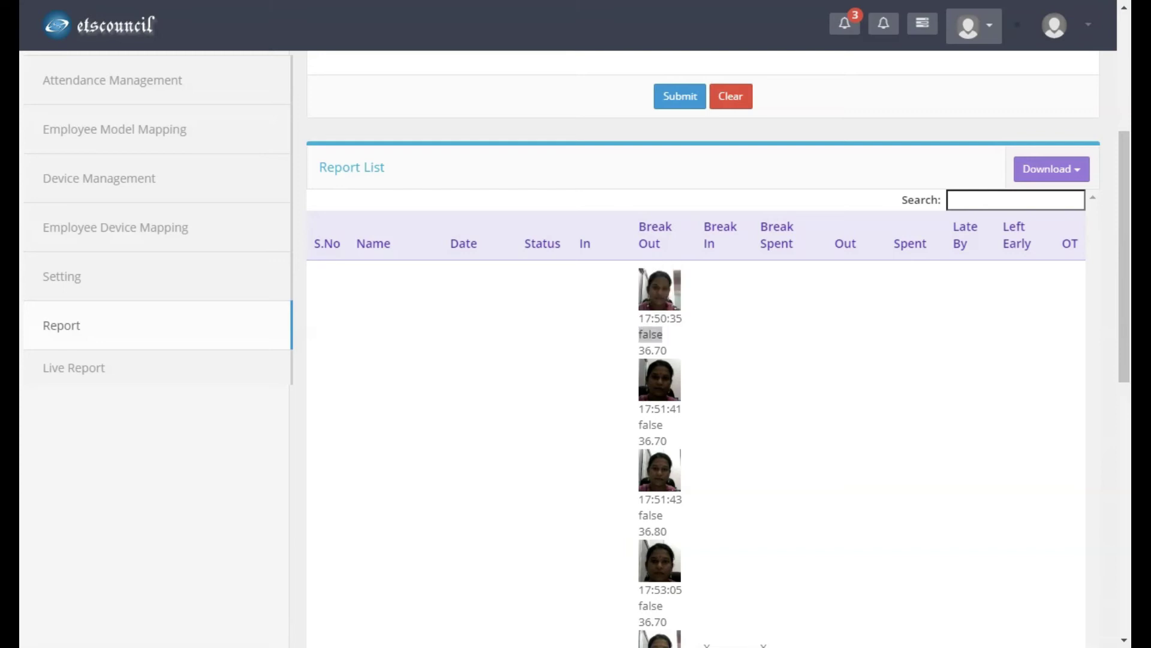
click(669, 352)
drag(1126, 193, 1085, 360)
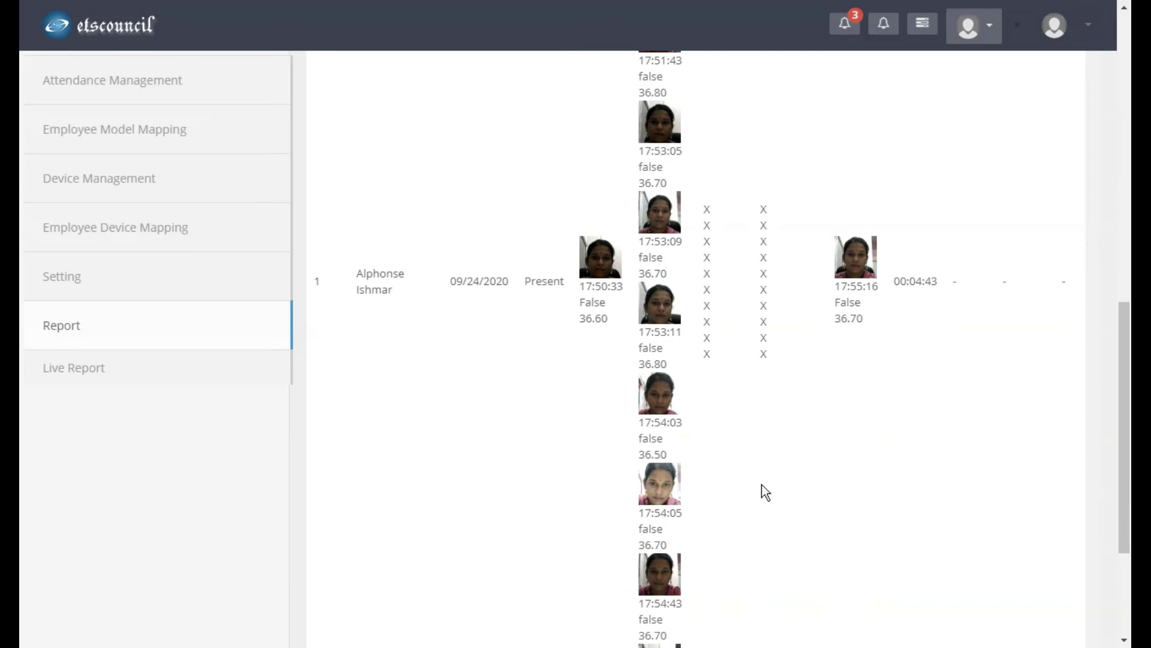
double_click(650, 528)
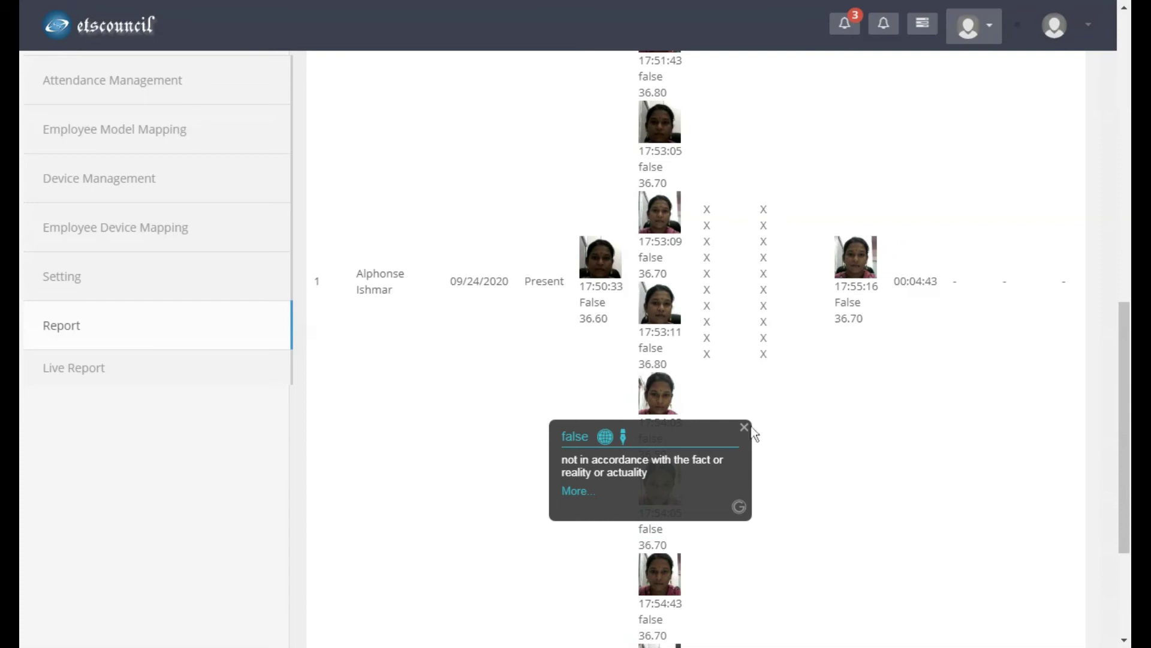
click(749, 426)
Check the download formats offered for the Report List, including the muster report.
drag(1120, 340, 1118, 182)
click(1075, 144)
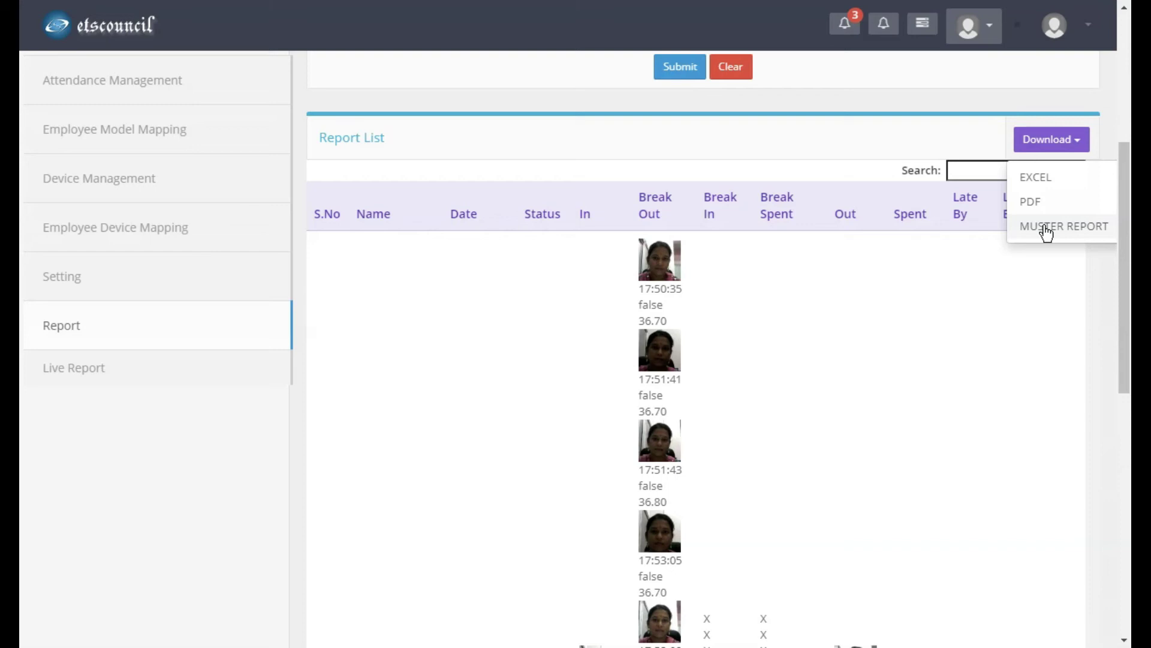
click(986, 349)
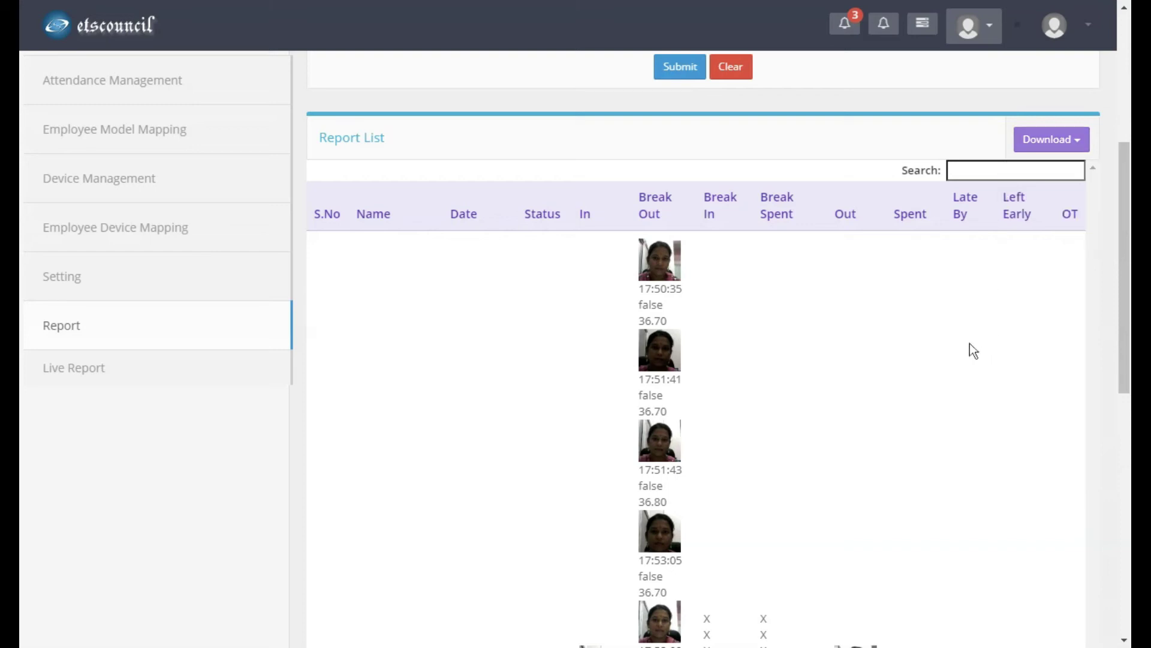
click(1127, 112)
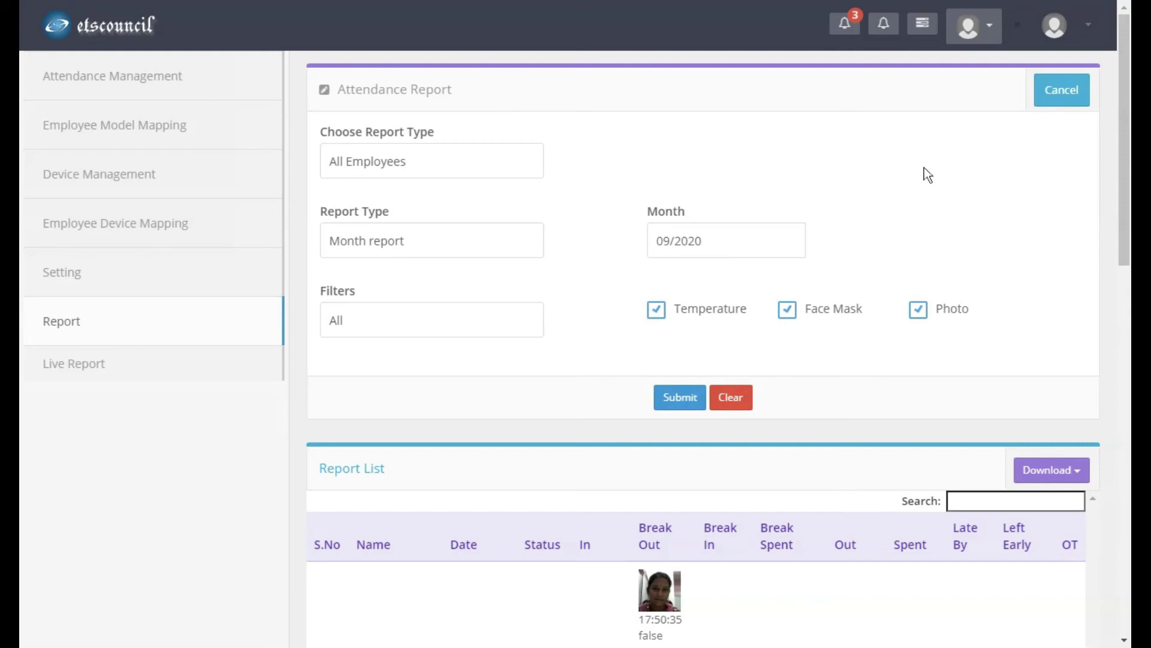
Go to leave management's Apply leave page and examine the application fields, available categories and past leave info.
click(921, 36)
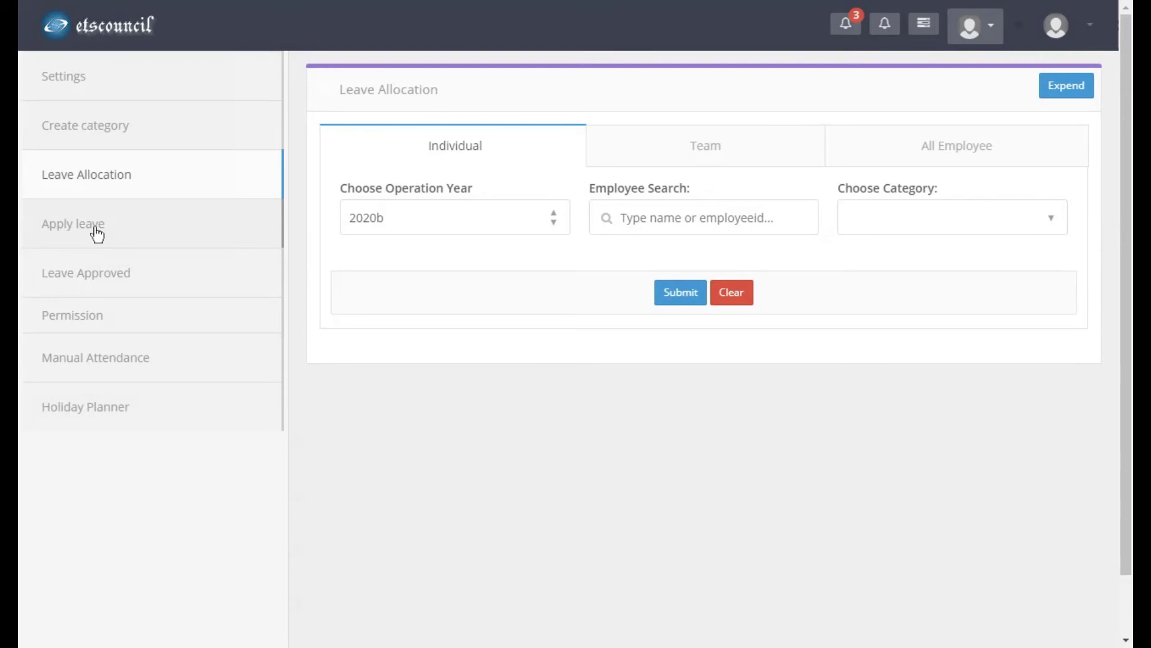
click(96, 232)
click(360, 168)
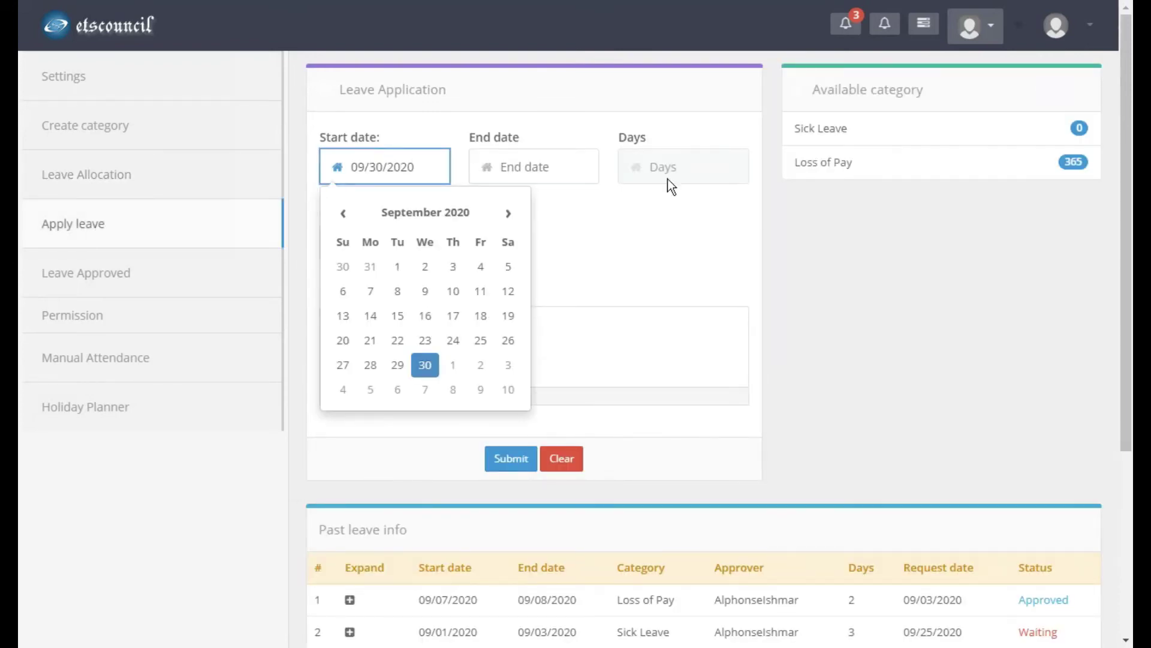
click(648, 177)
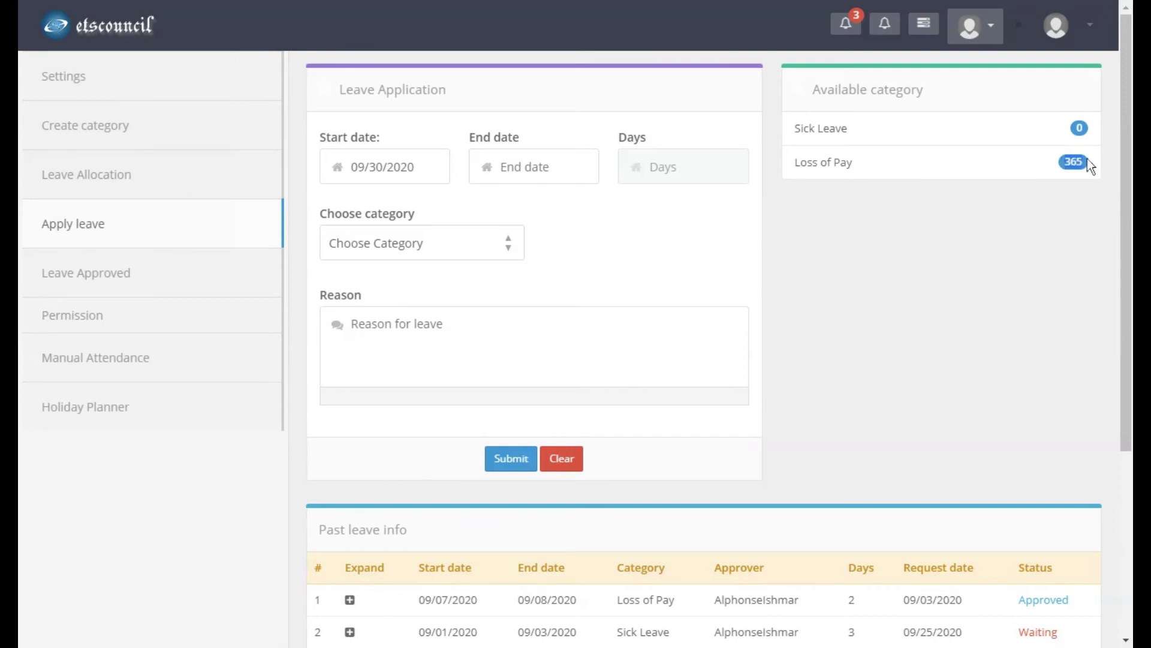
click(442, 252)
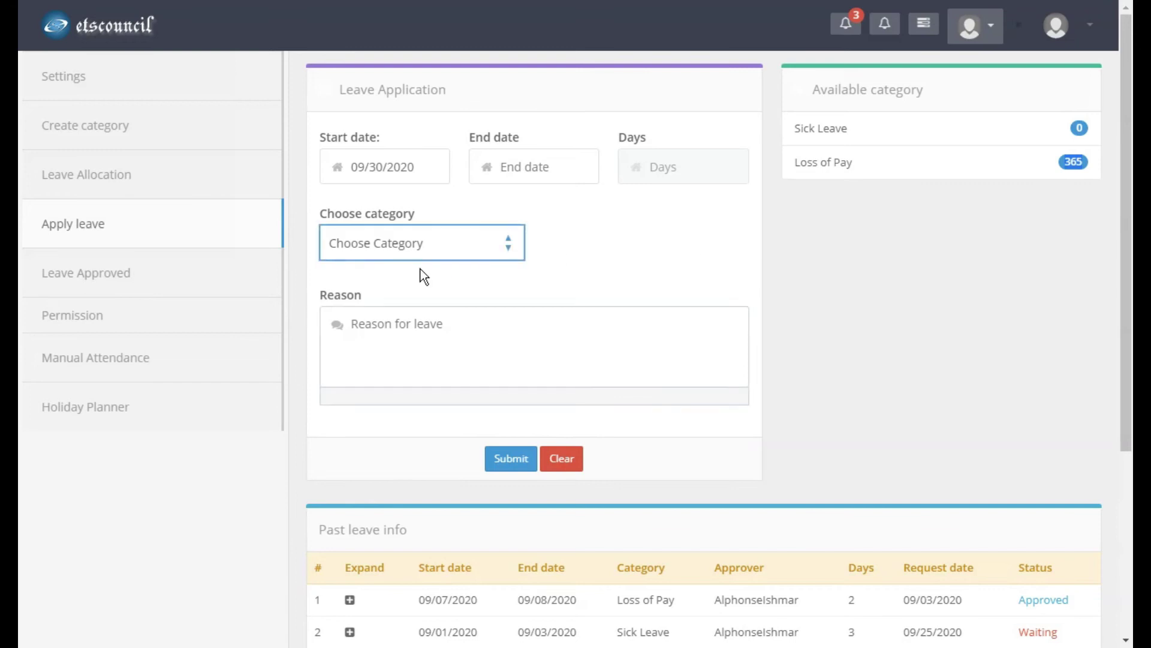
key(Tab)
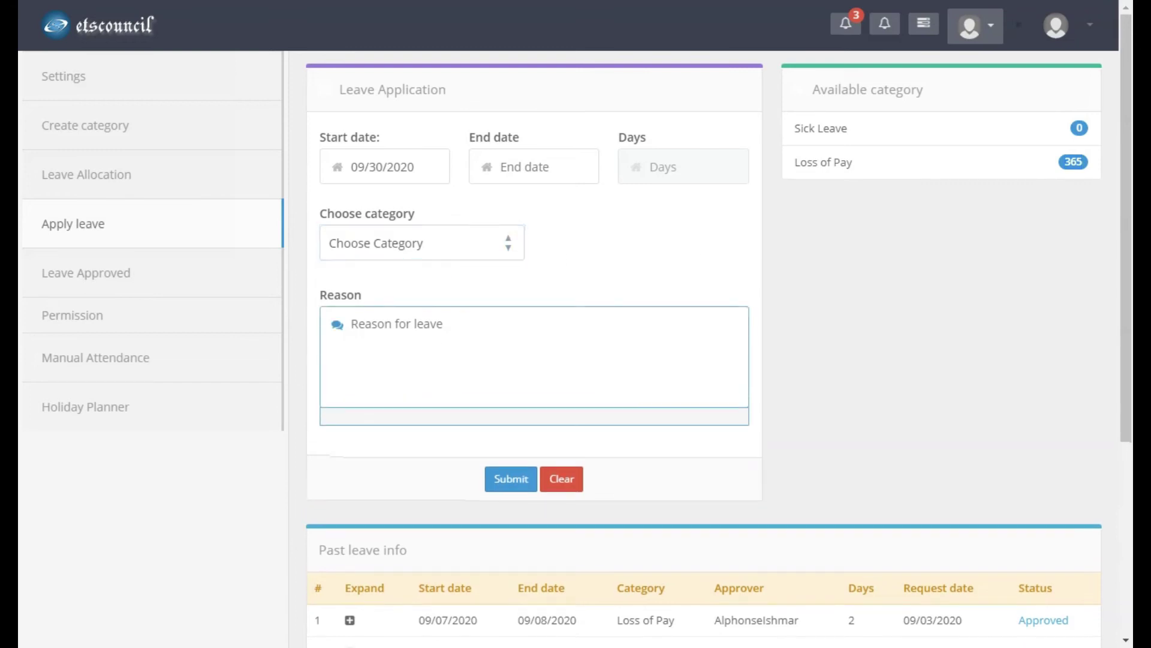
scroll(486, 452, down, 1)
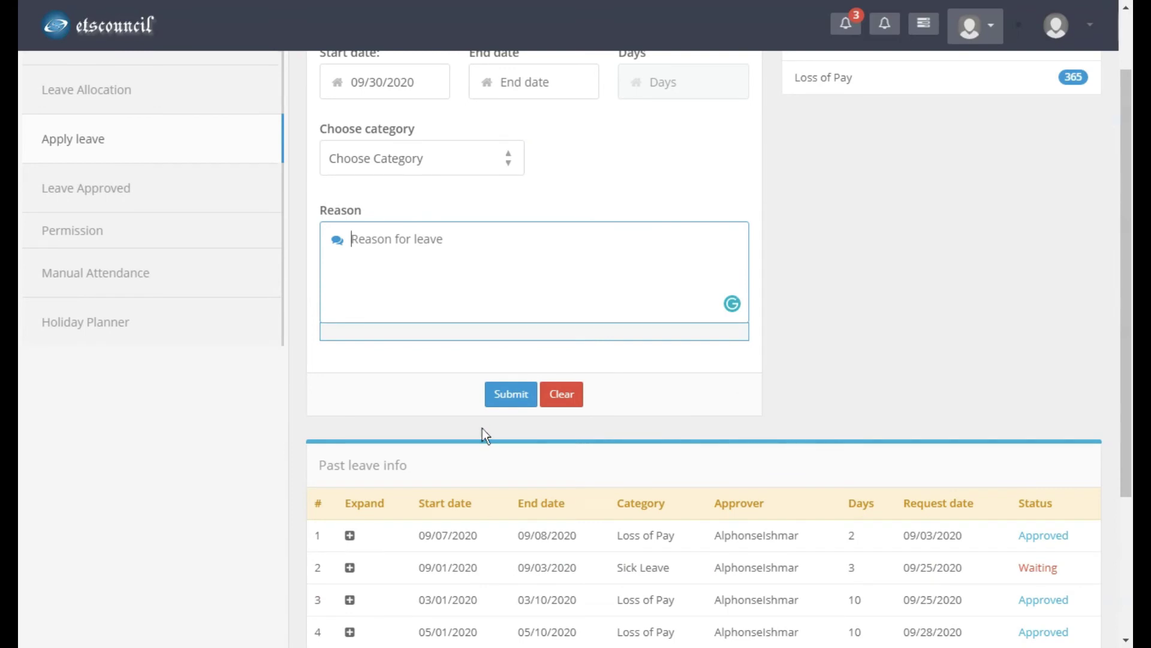
scroll(482, 428, up, 1)
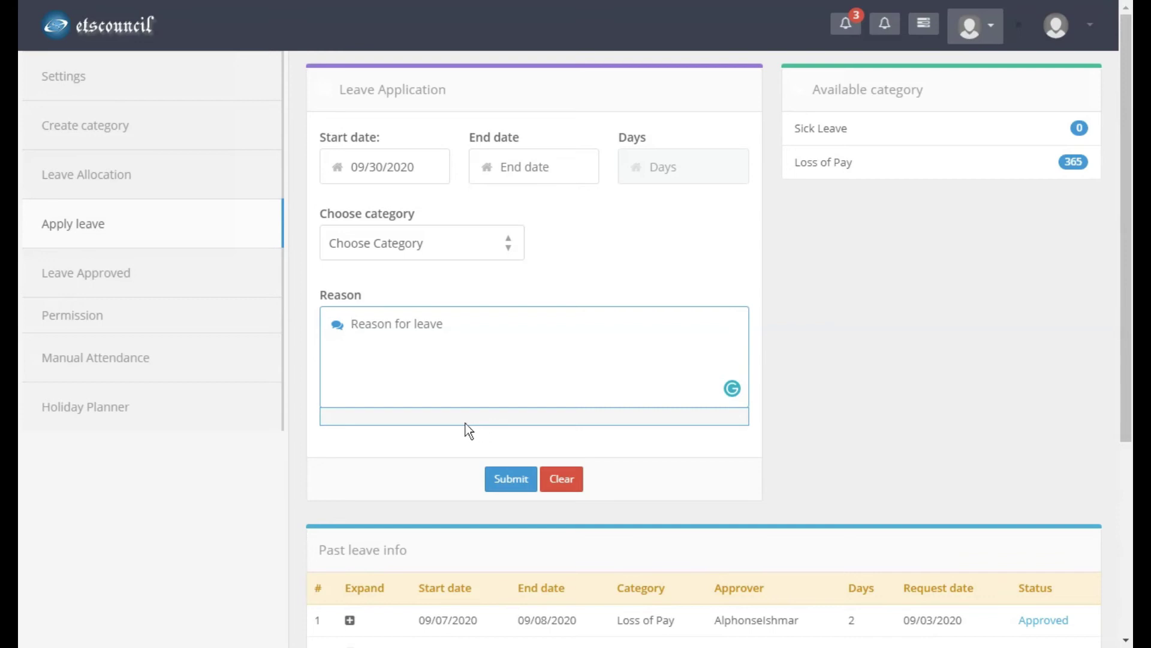
Open the leave Settings, make the Leave Approval Order editable and enter 2 for HR.
click(53, 84)
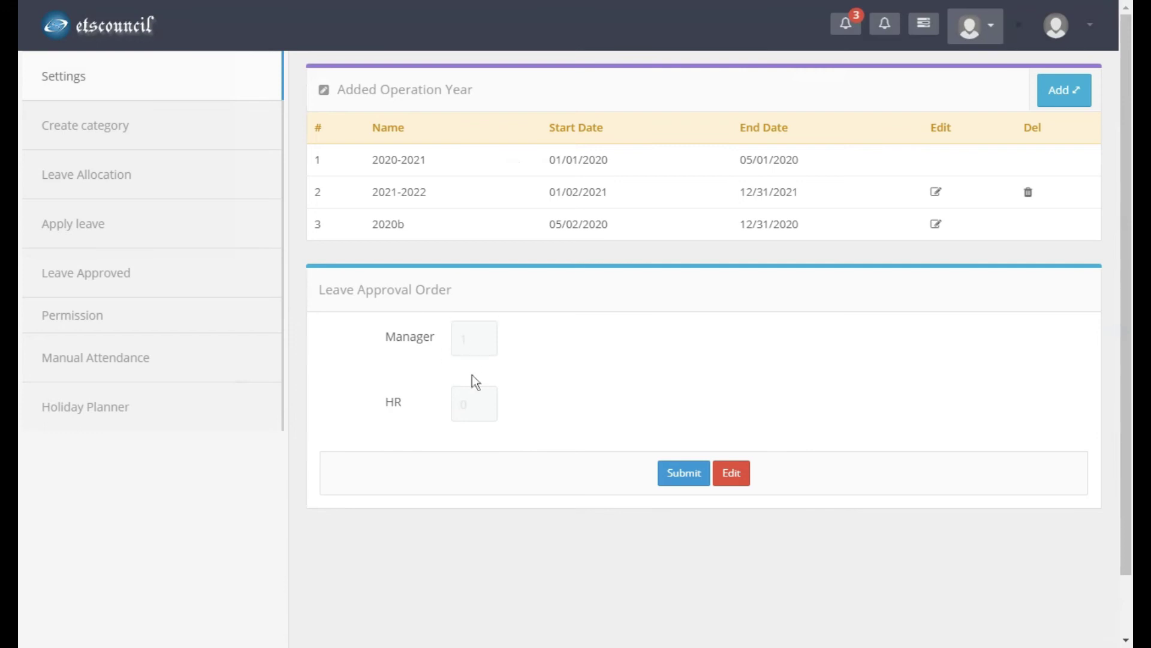
click(731, 474)
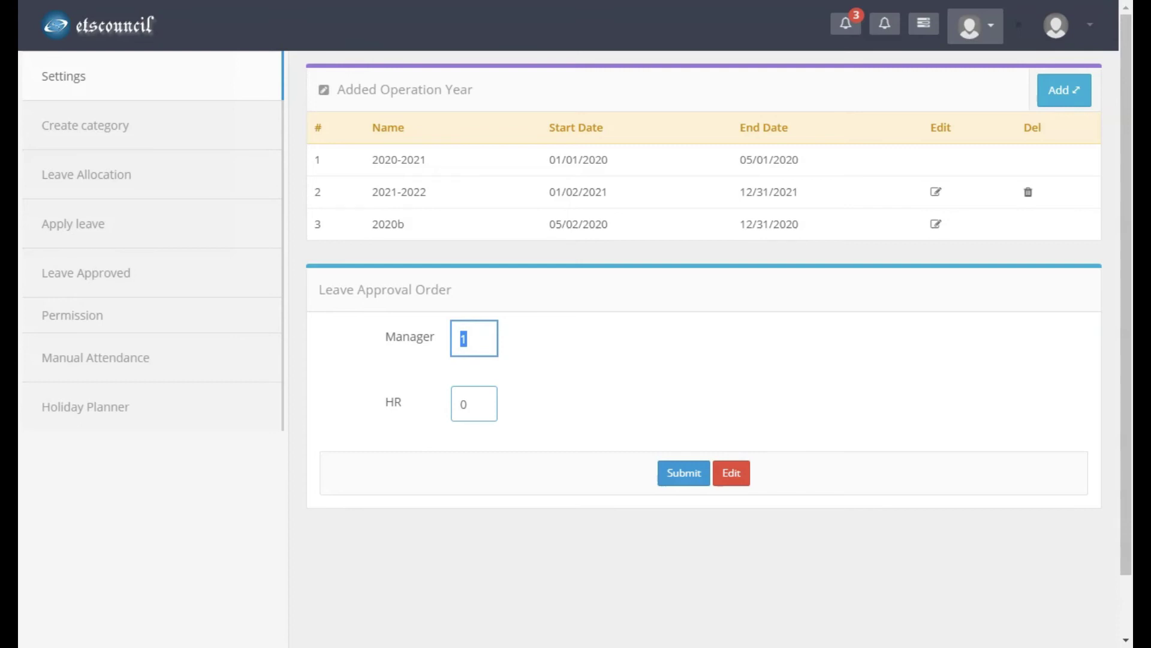
double_click(461, 404)
text(2)
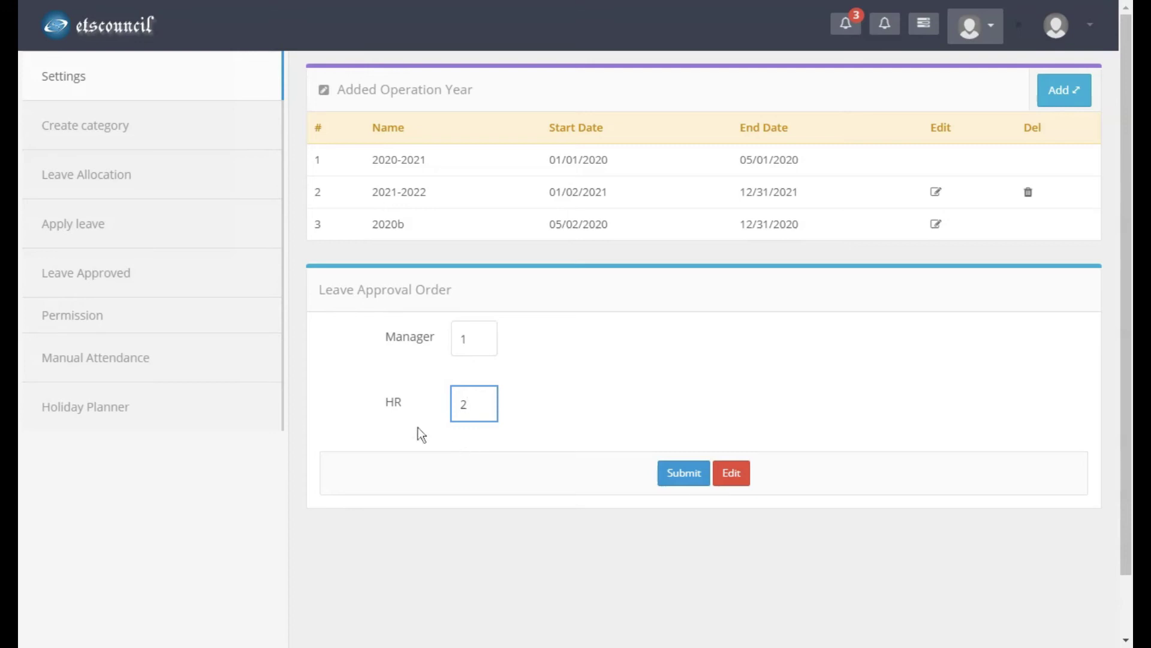
Look through the Apply leave and Leave Approved pages, and open the Attendance Permission page.
click(70, 236)
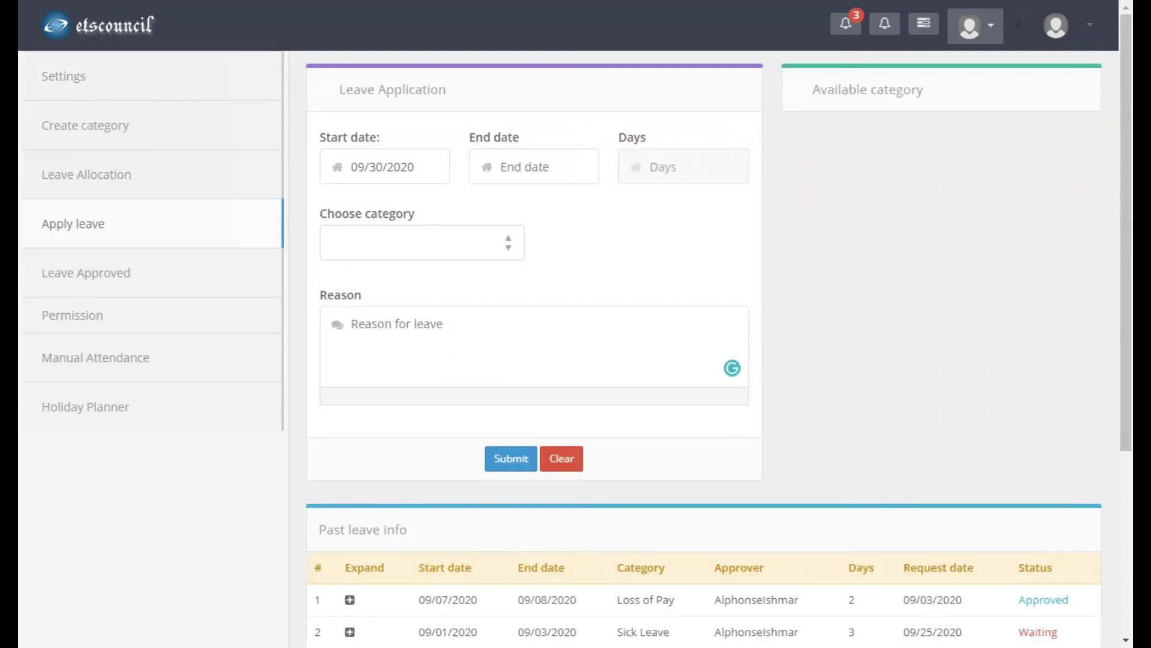
click(103, 289)
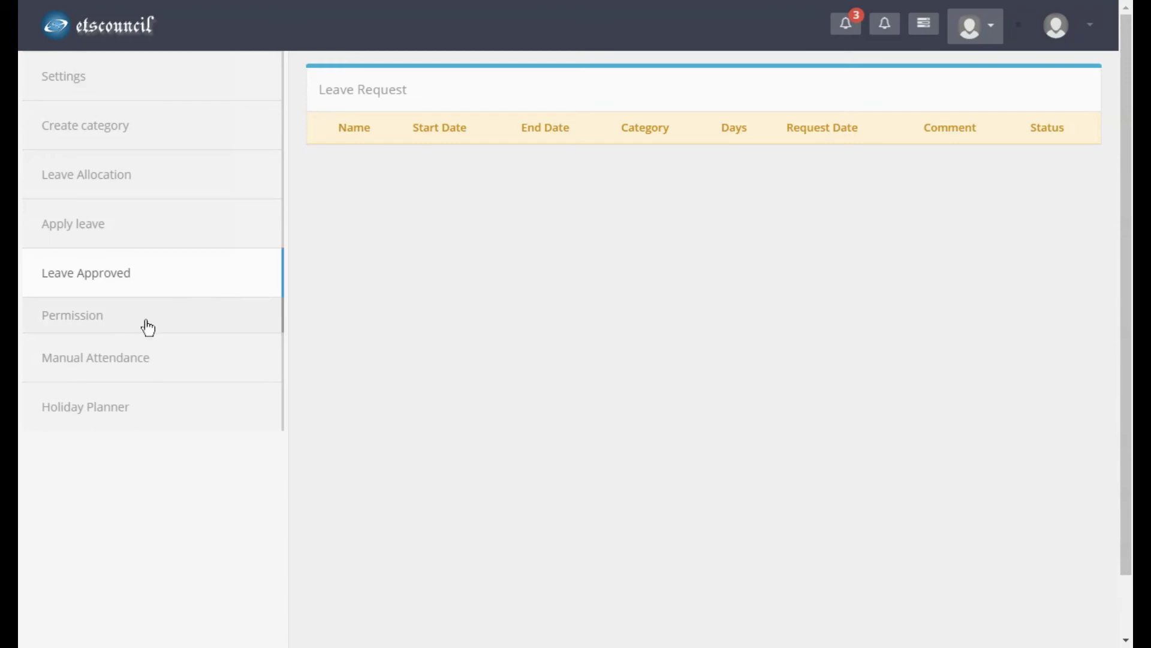
click(103, 324)
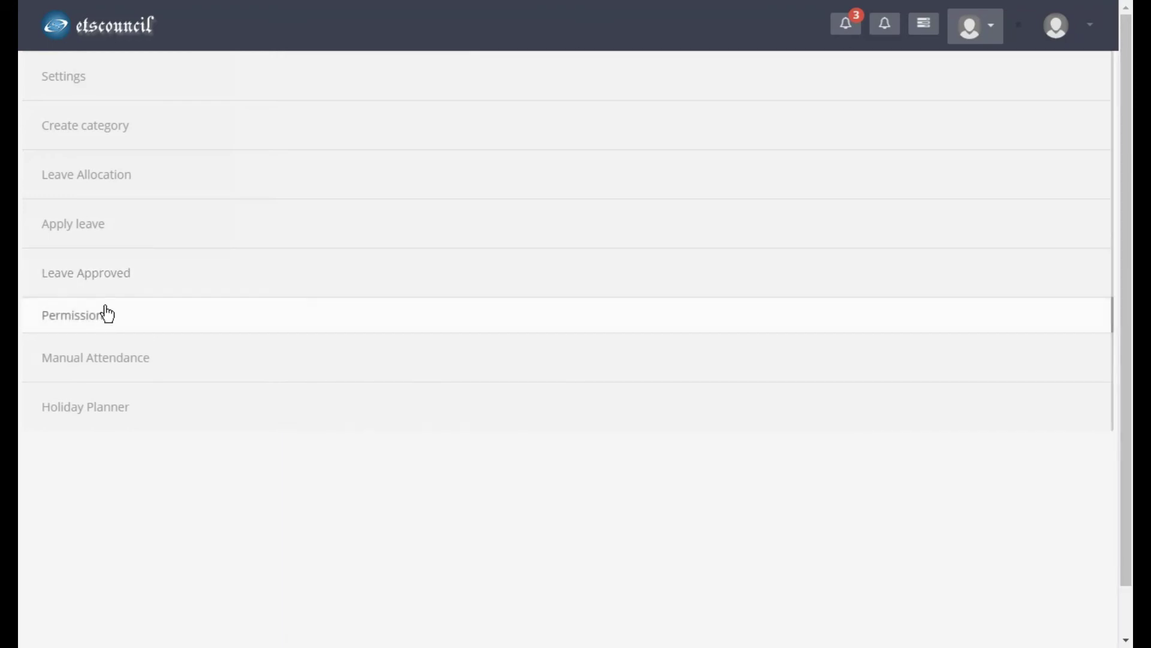
click(105, 315)
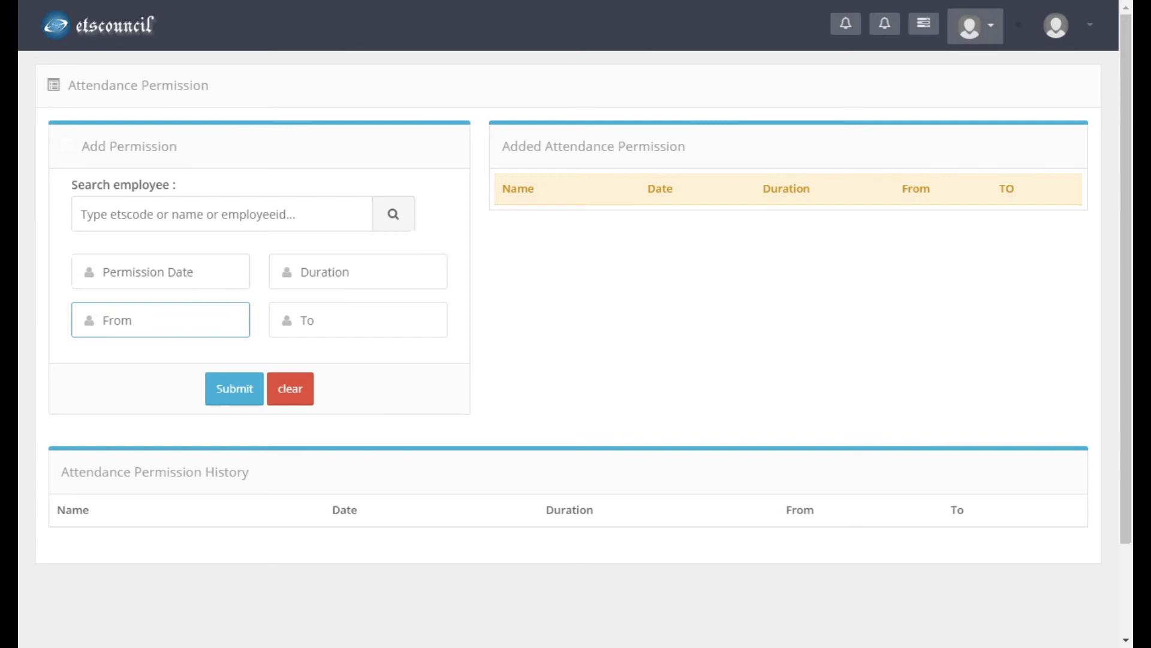
Check the Permission Date calendar in the Add Permission form, and close the Attendance Permission page.
click(161, 271)
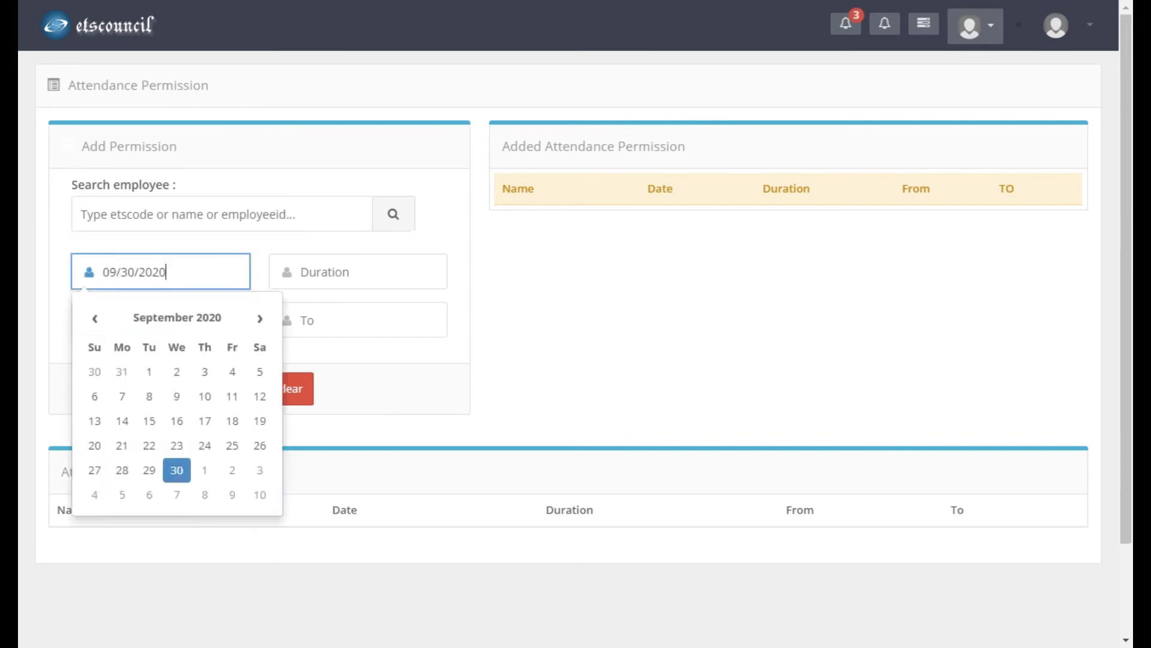
key(Tab)
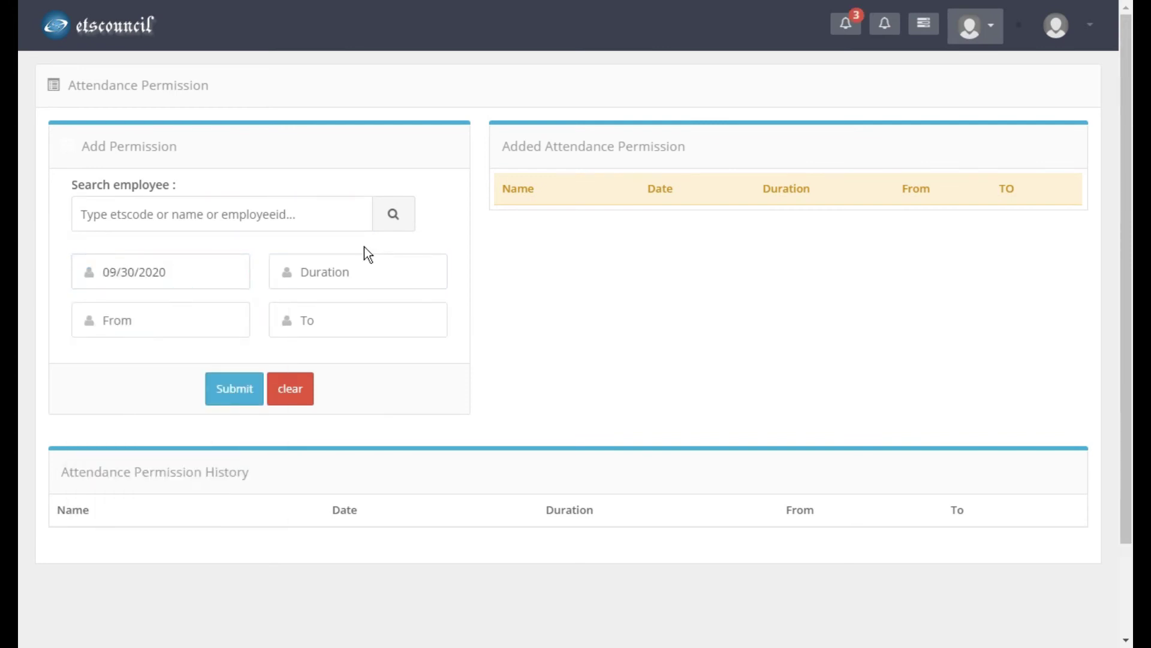
click(47, 6)
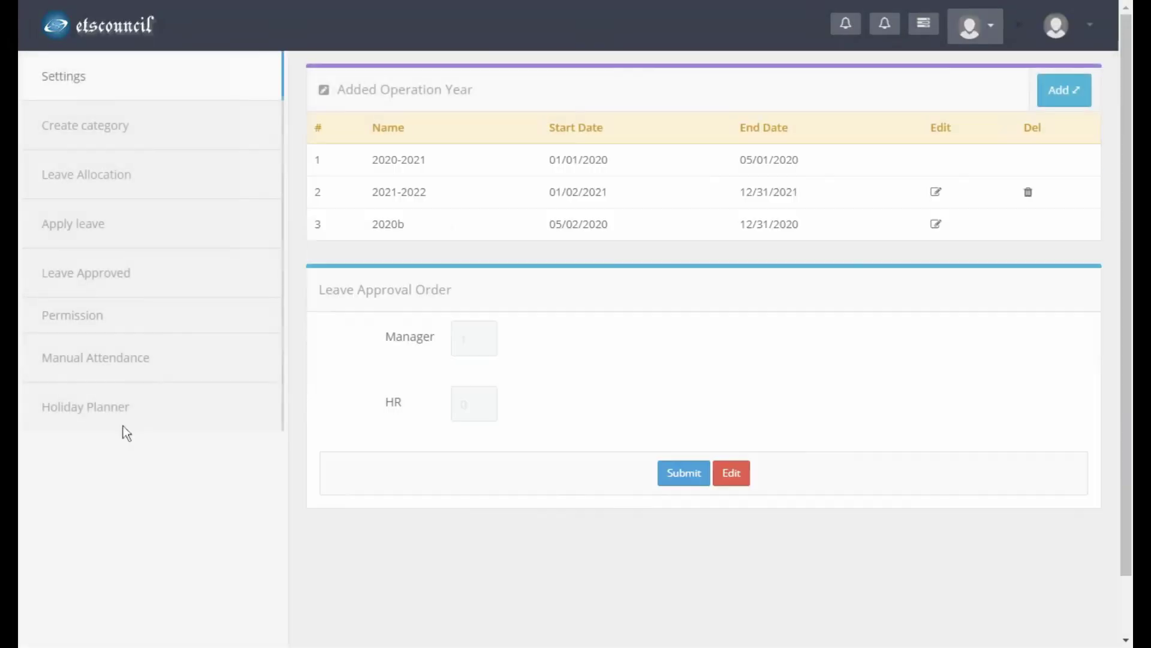
Open the Manual Attendance page and examine its employee search, attendance date and On Duty options.
click(97, 372)
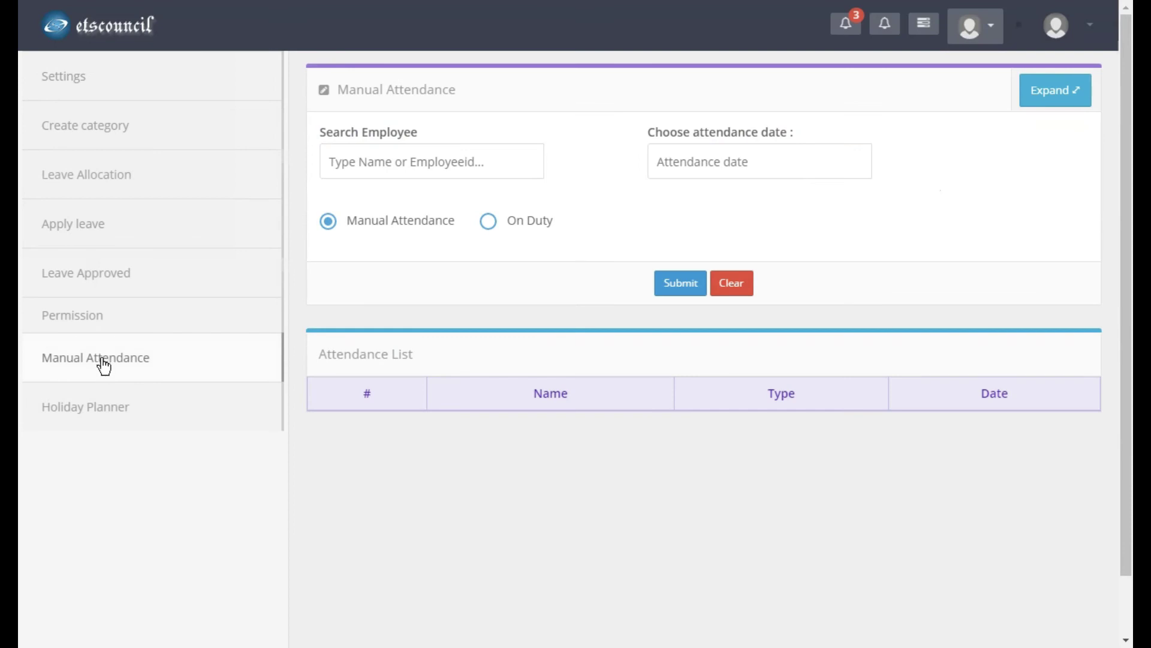
click(432, 161)
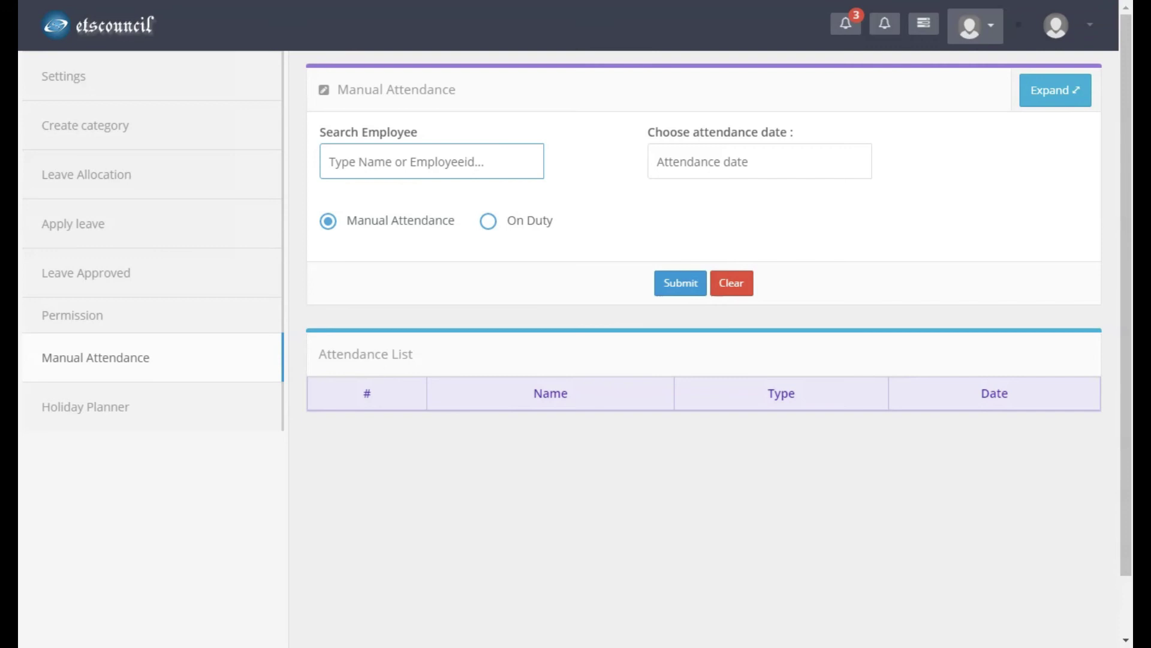
click(403, 242)
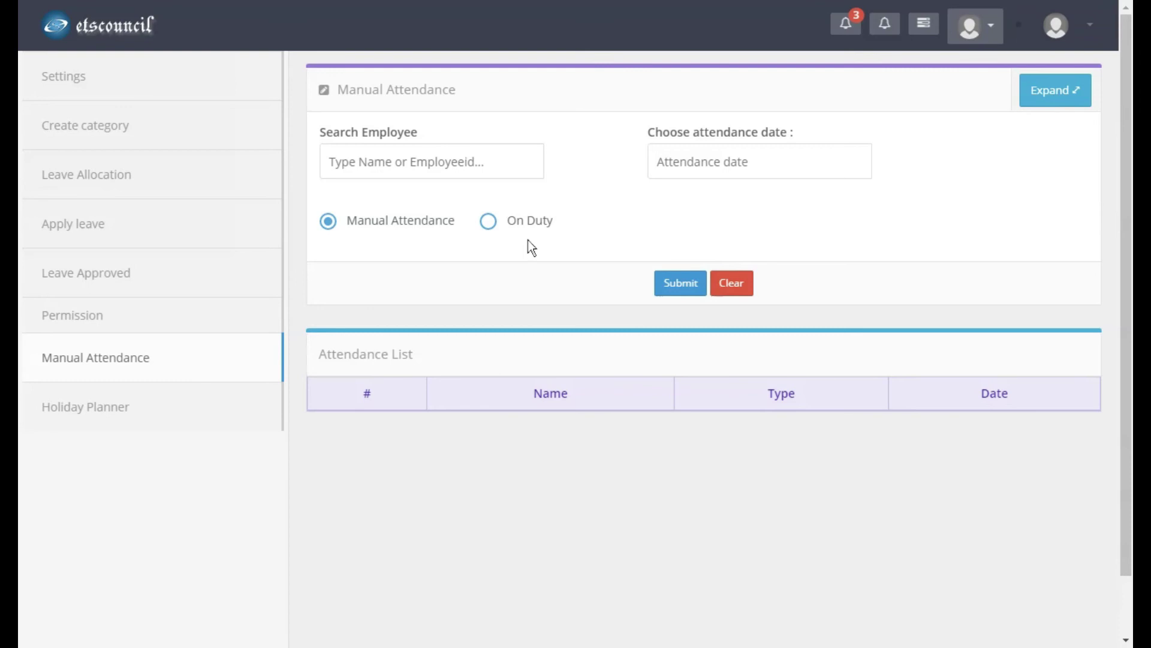
Open the Holiday Planner, expand its form and examine the date, reason and location fields.
click(94, 418)
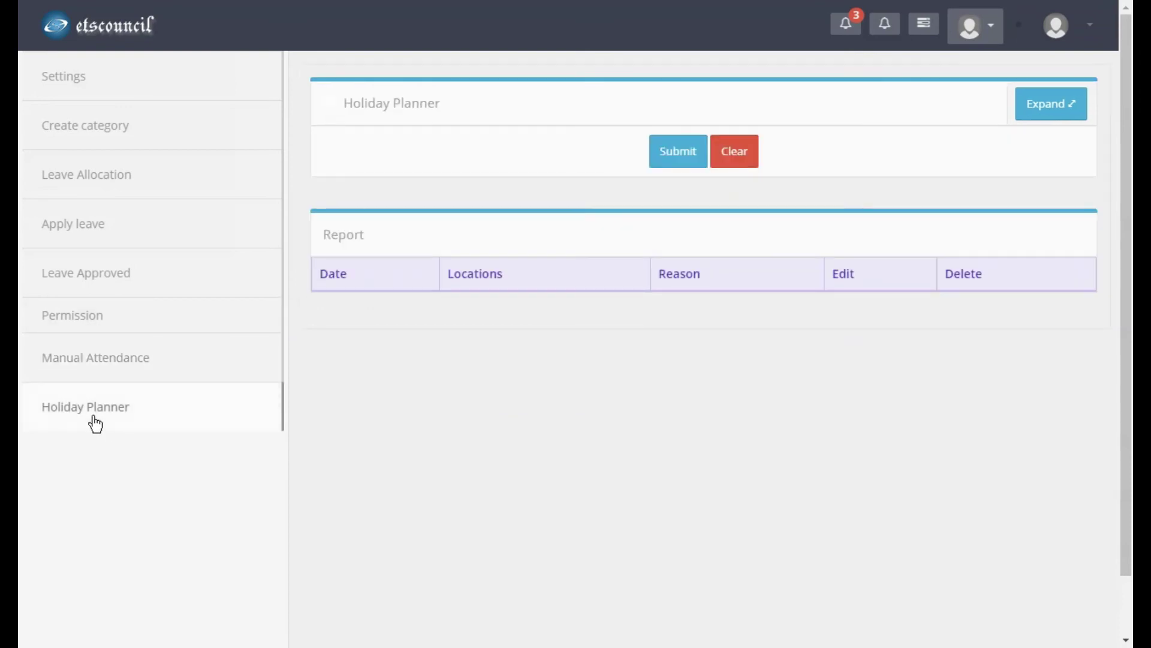
click(1044, 108)
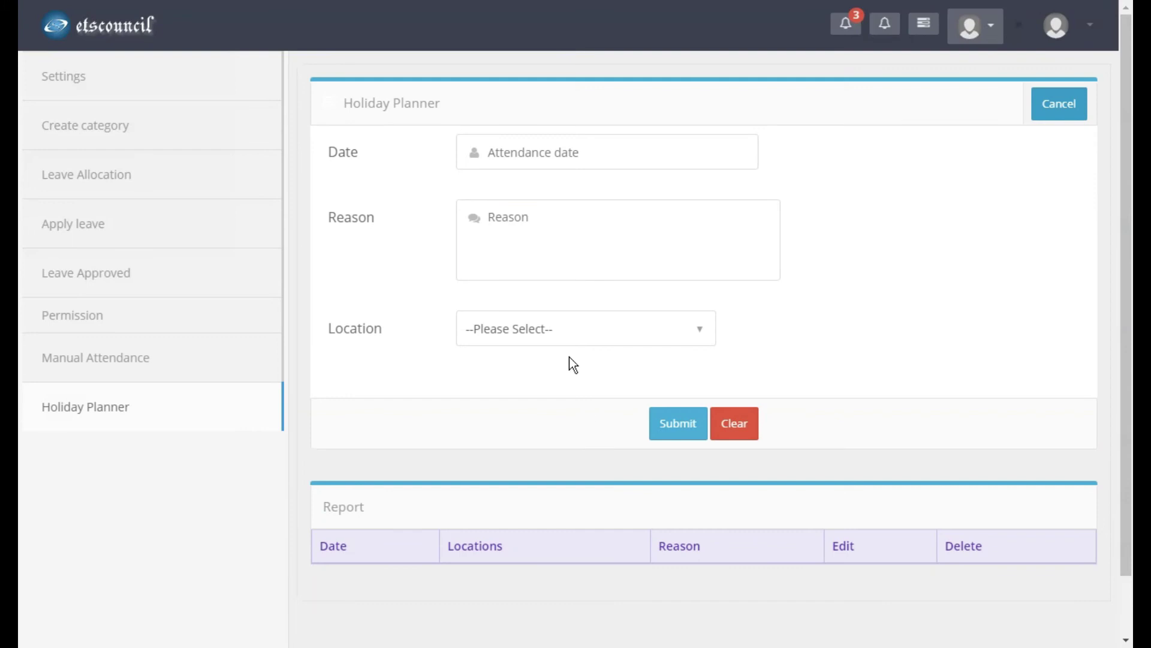
click(570, 152)
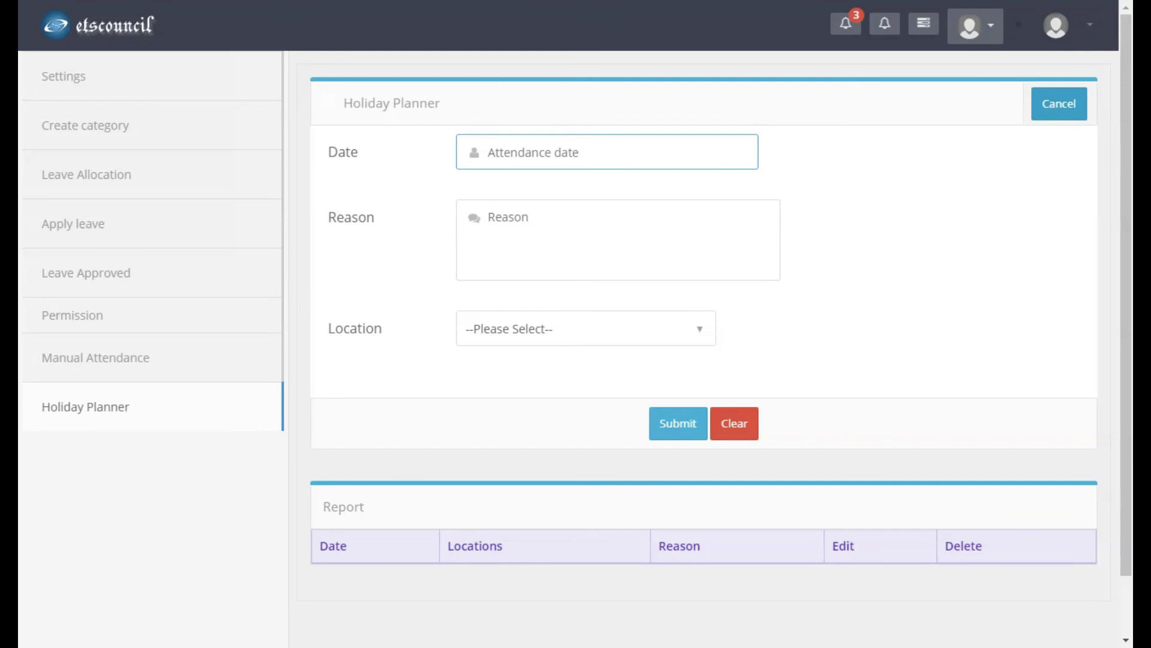
click(595, 340)
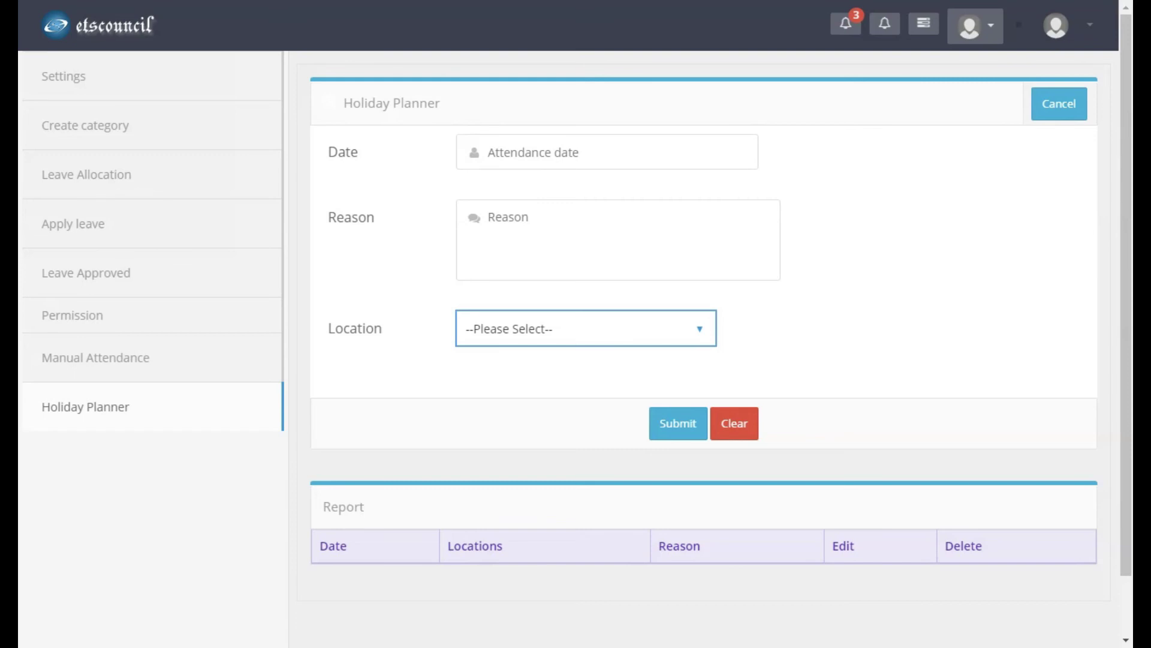
Switch to the admin's Salary Management, show Components and look through the list of added salary components.
click(922, 27)
click(859, 77)
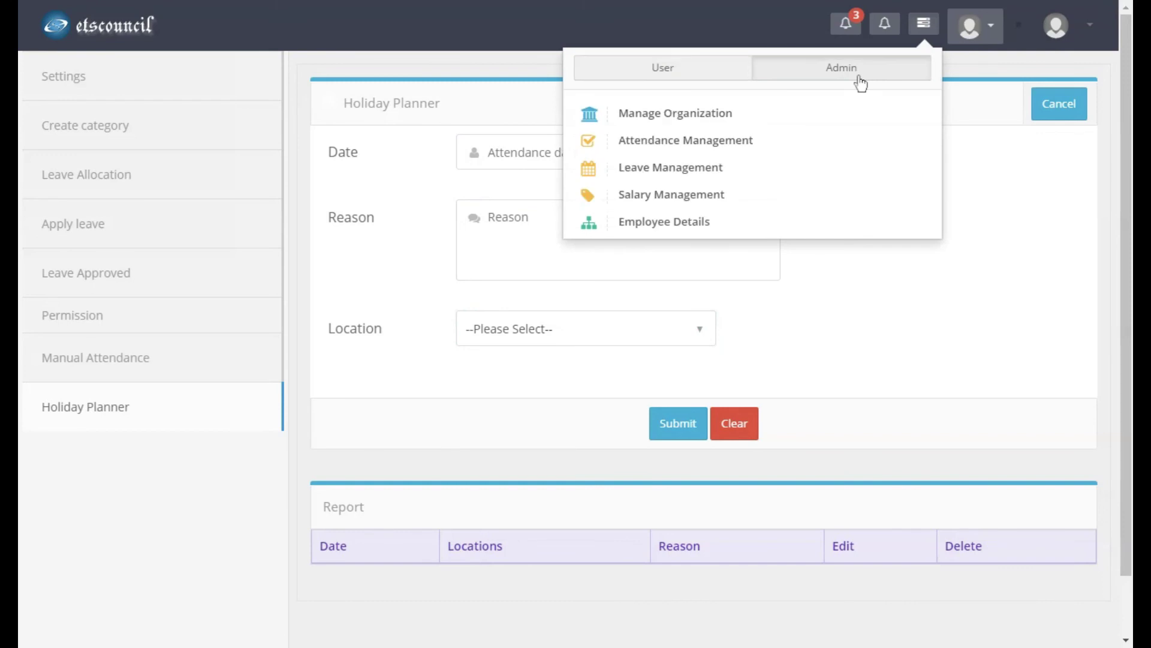
click(689, 196)
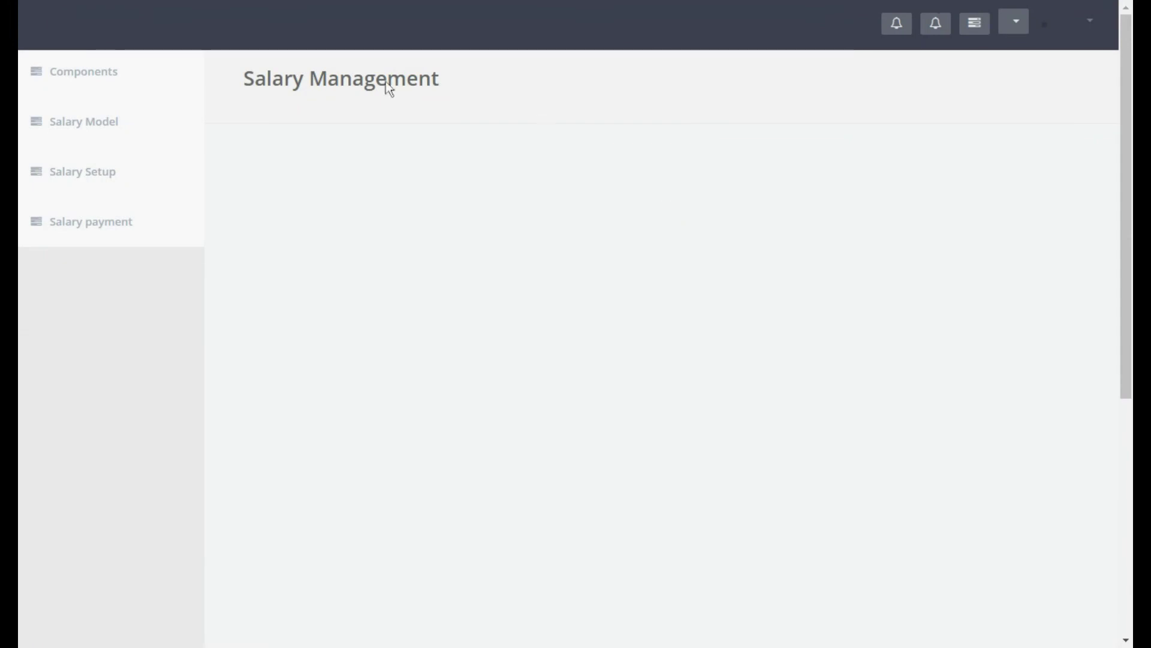
click(82, 88)
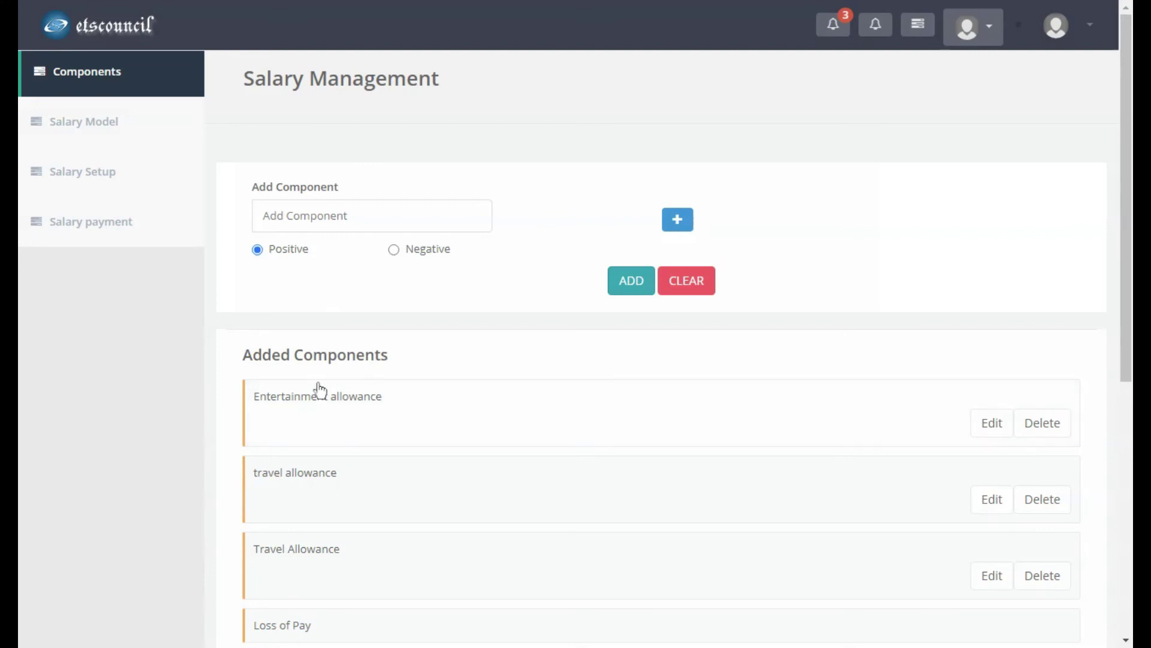
scroll(316, 411, down, 3)
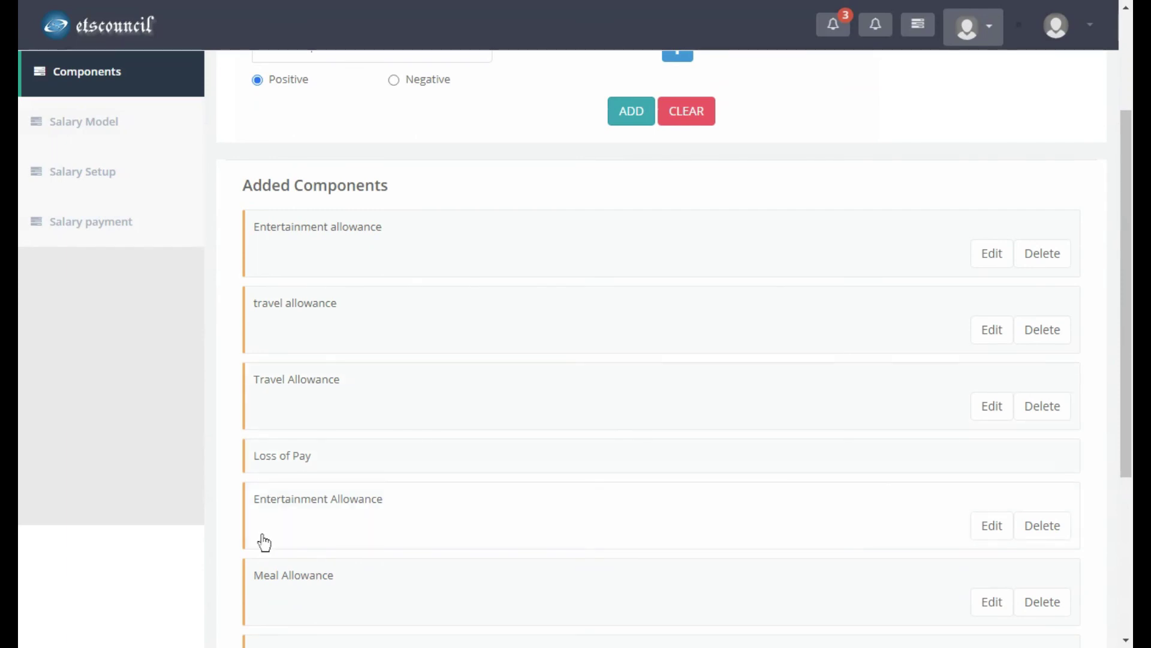
scroll(412, 527, down, 3)
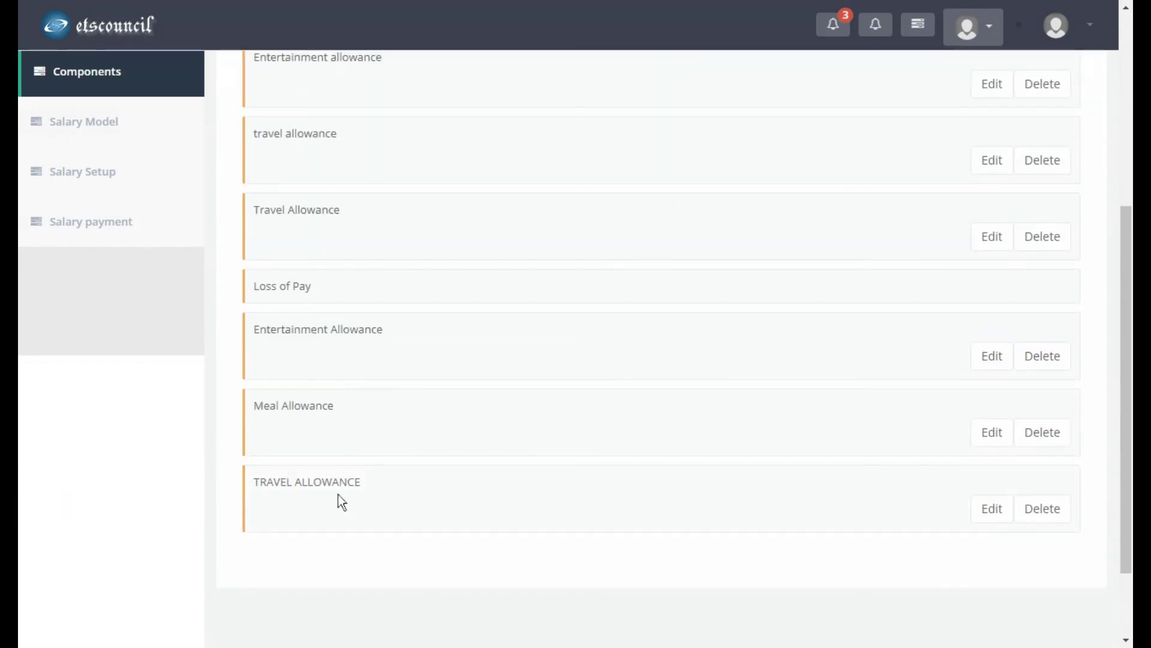
scroll(316, 534, up, 3)
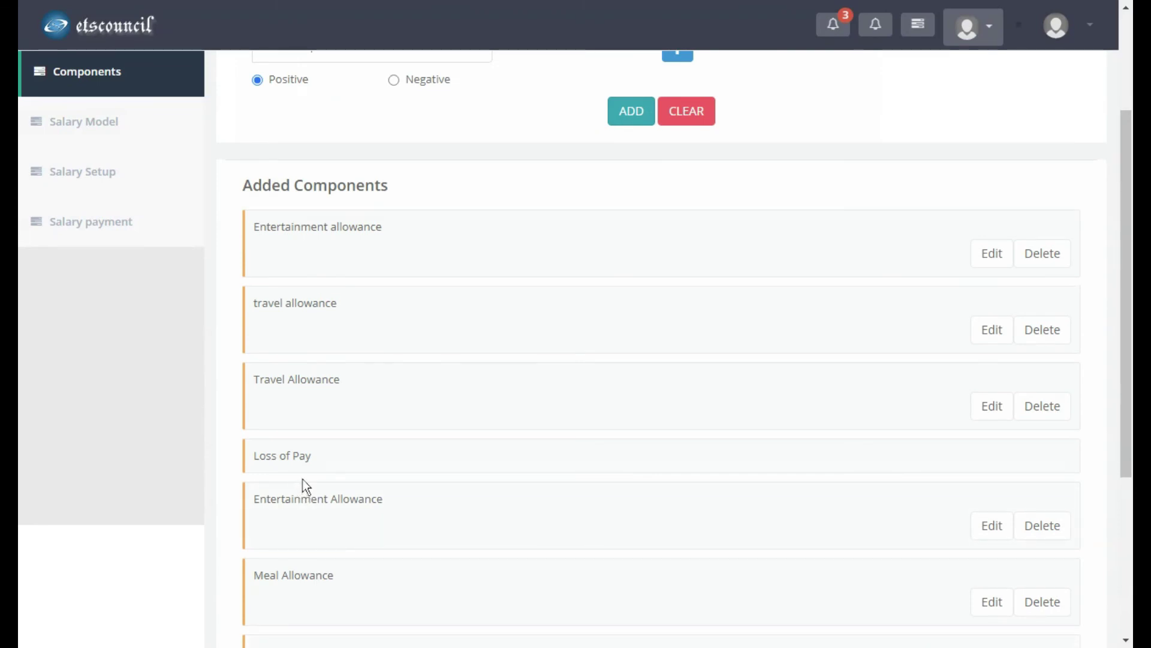
scroll(306, 486, up, 2)
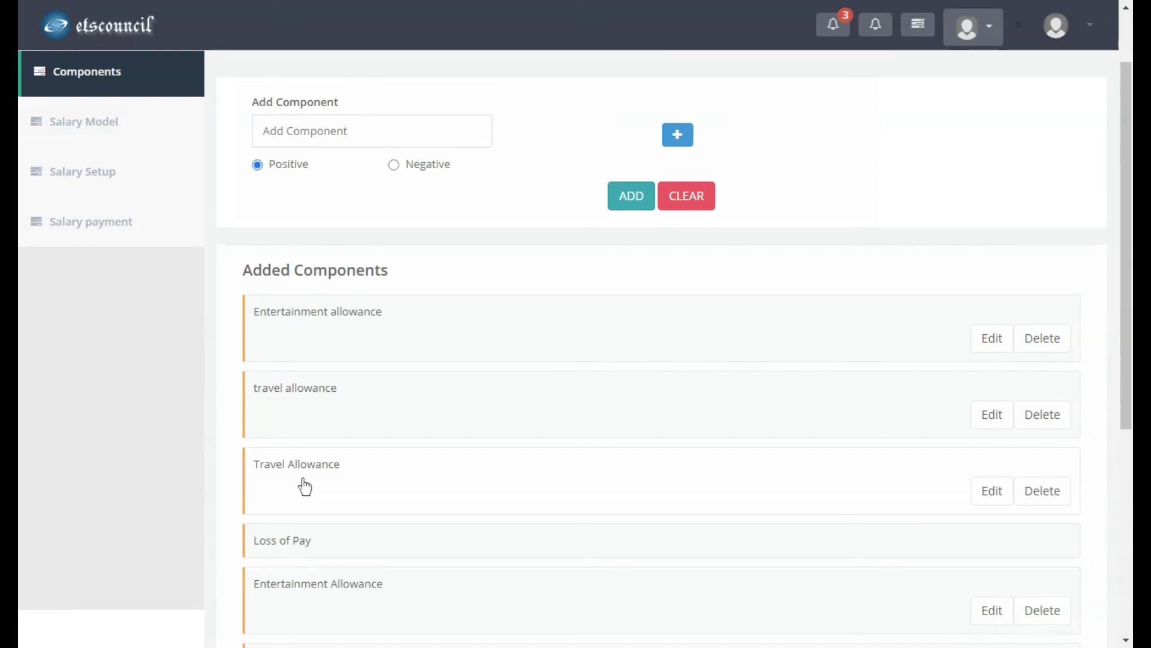
Show the Salary Model page and examine Model1 with its component names.
click(93, 127)
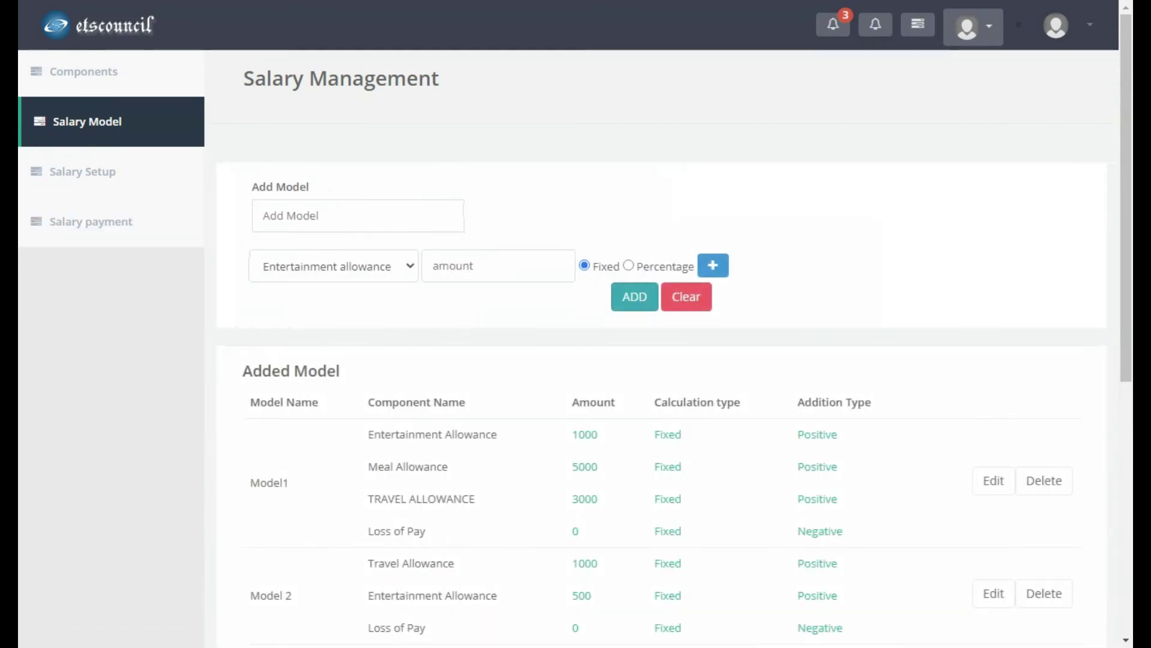
drag(250, 483, 275, 483)
drag(367, 423, 434, 531)
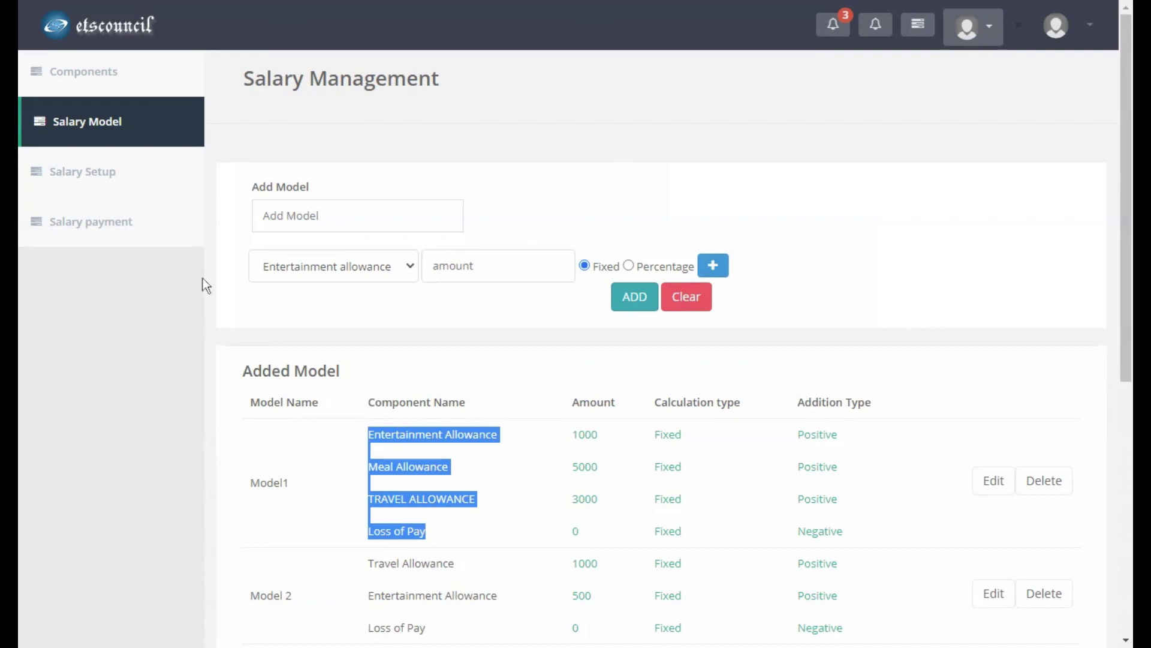
Show the Salary Setup page and look at the salary models offered for the first employee.
click(117, 186)
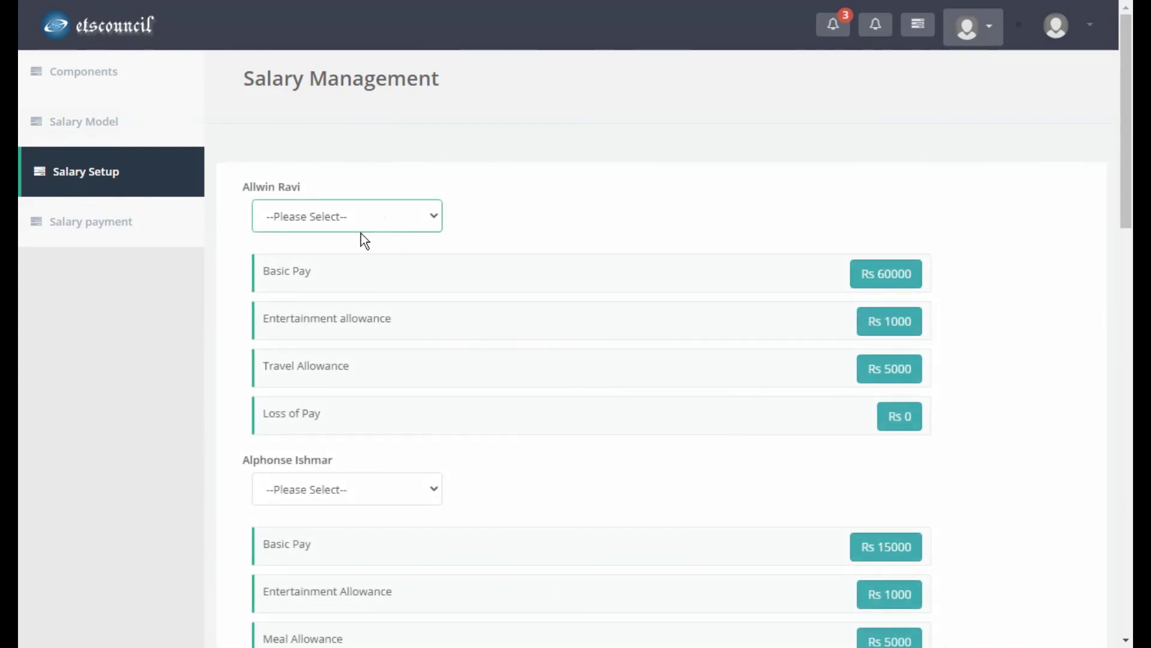
click(538, 208)
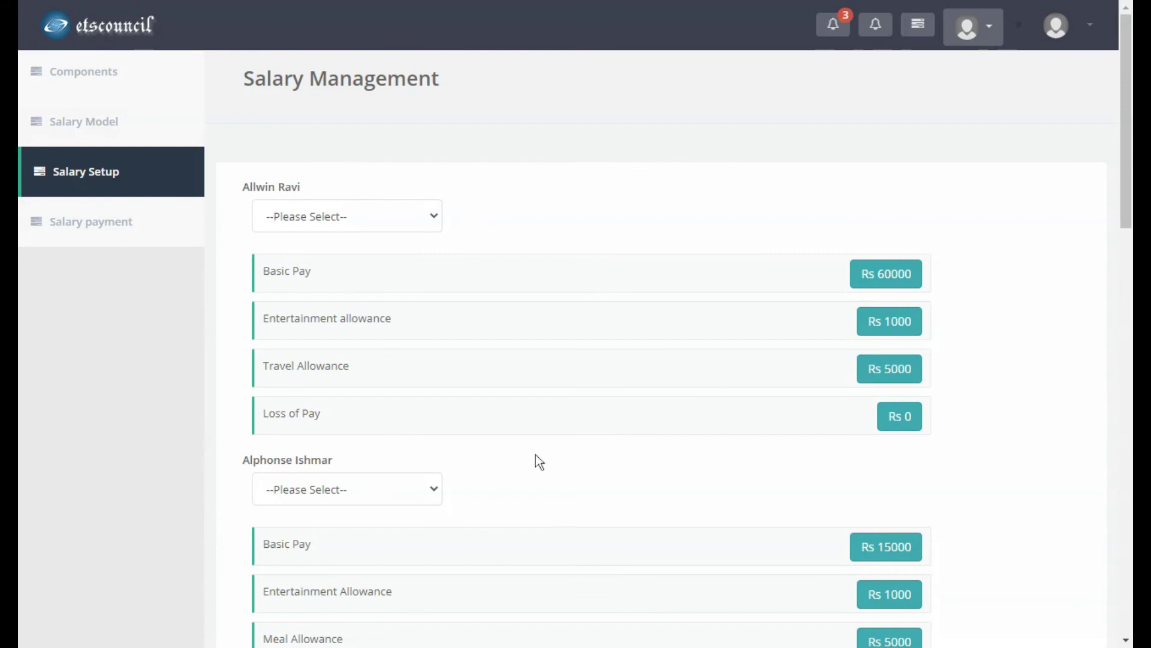
click(383, 211)
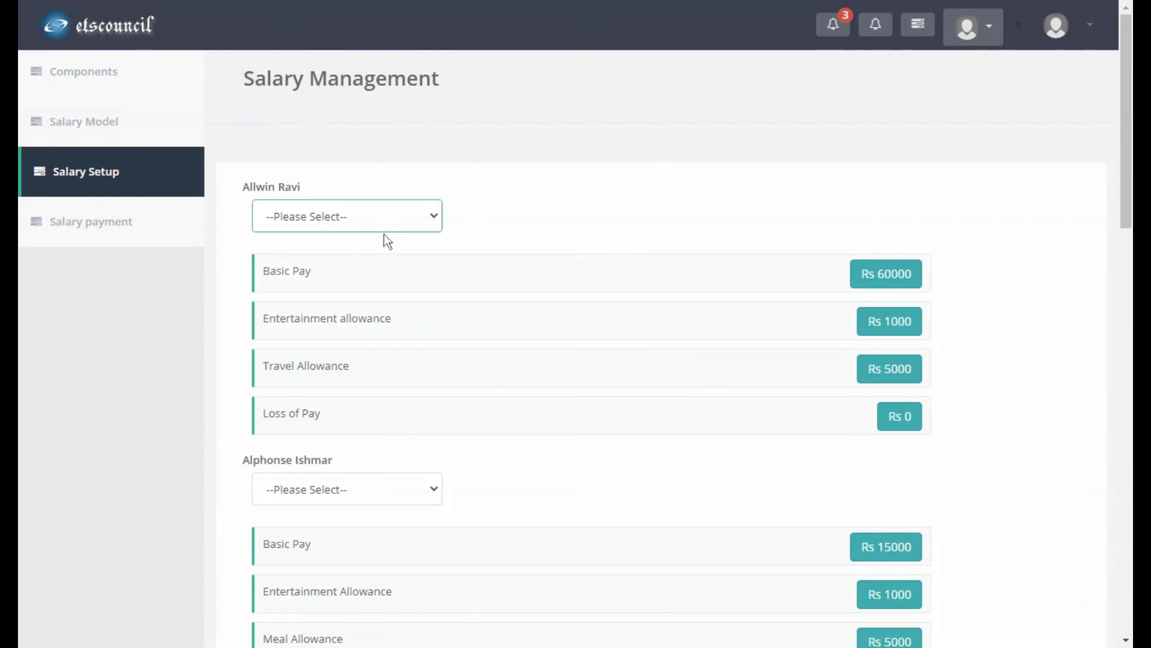
click(609, 201)
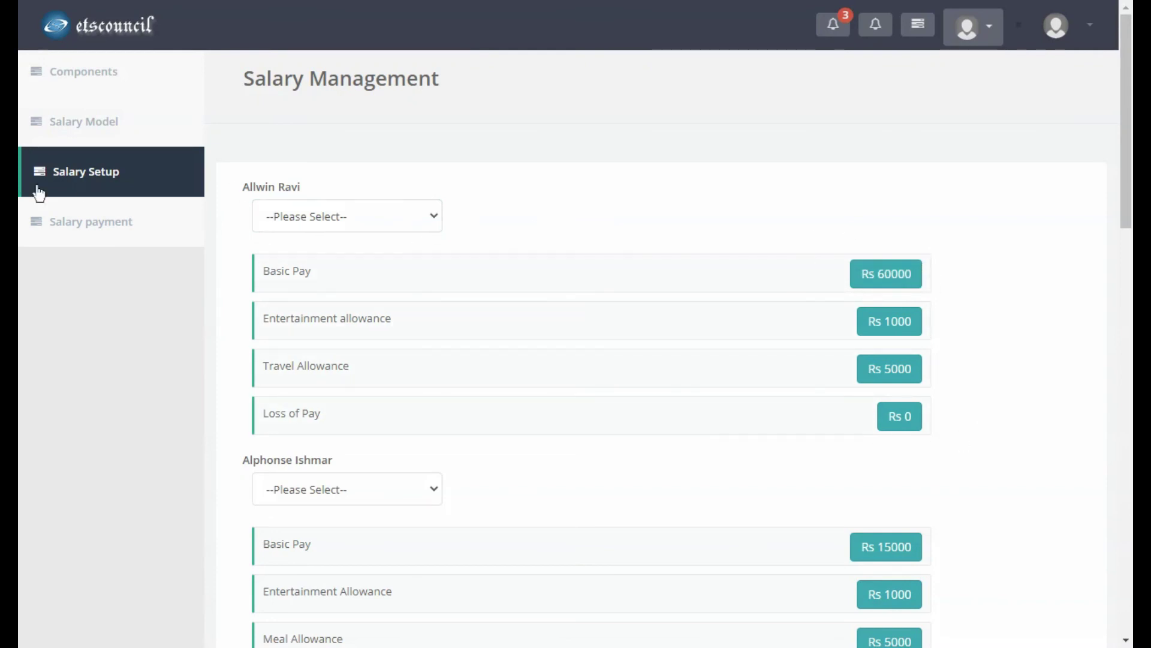
On the Salary payment page, start a new payment for the HR Manager with a Basic Pay of 70000.
click(85, 227)
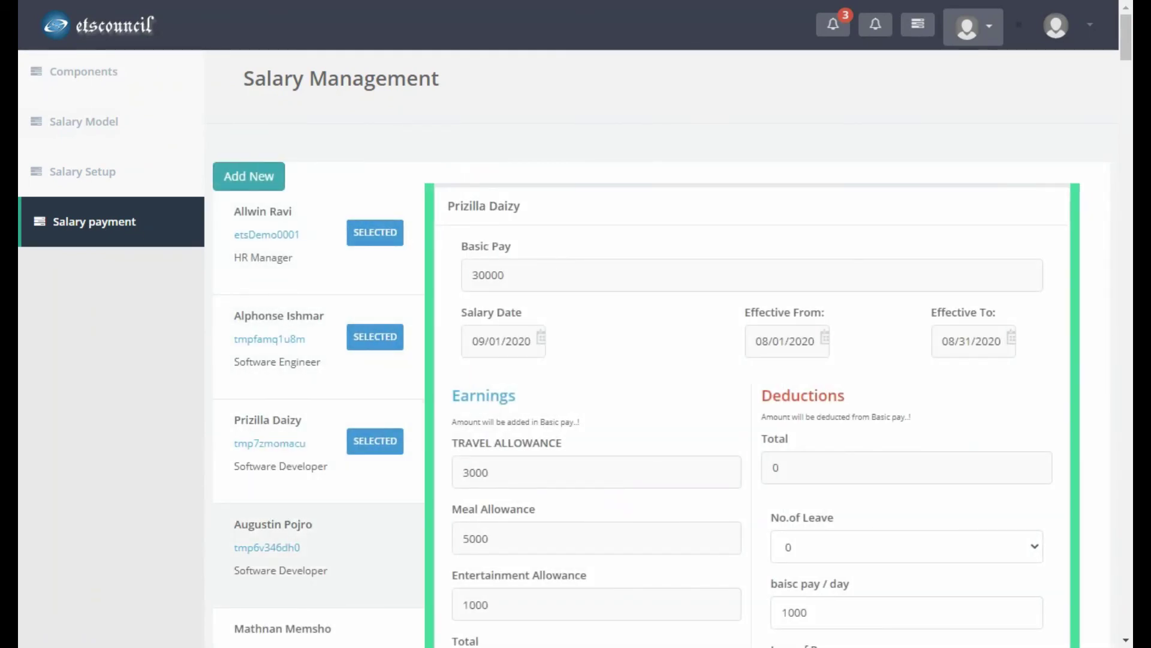
click(258, 184)
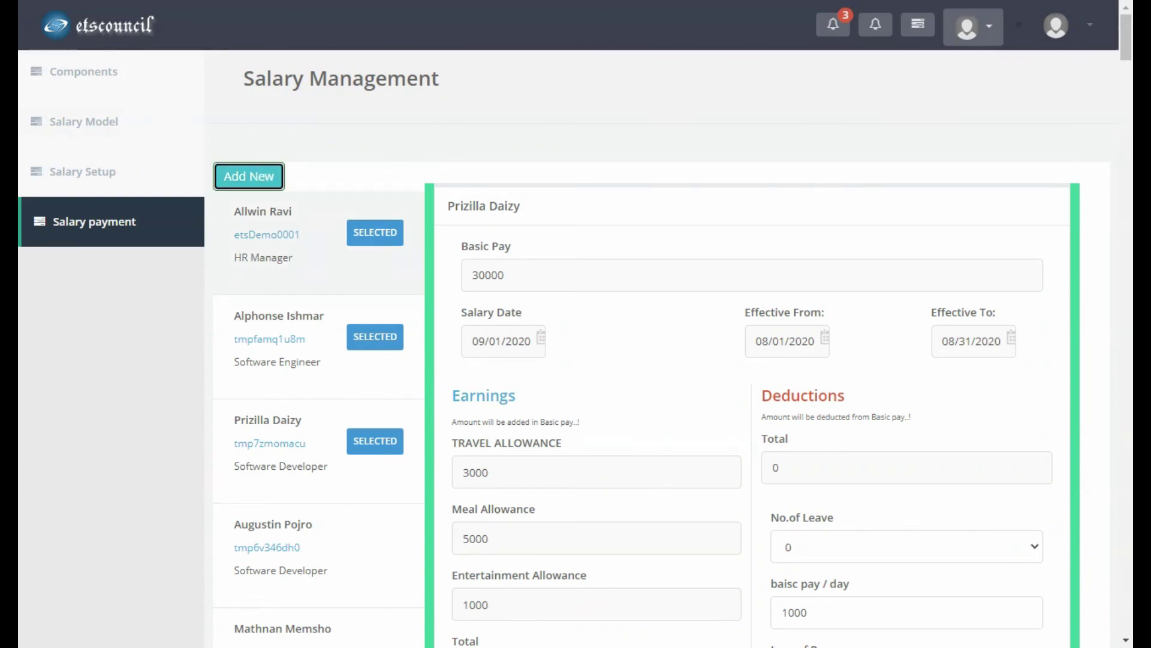
click(363, 261)
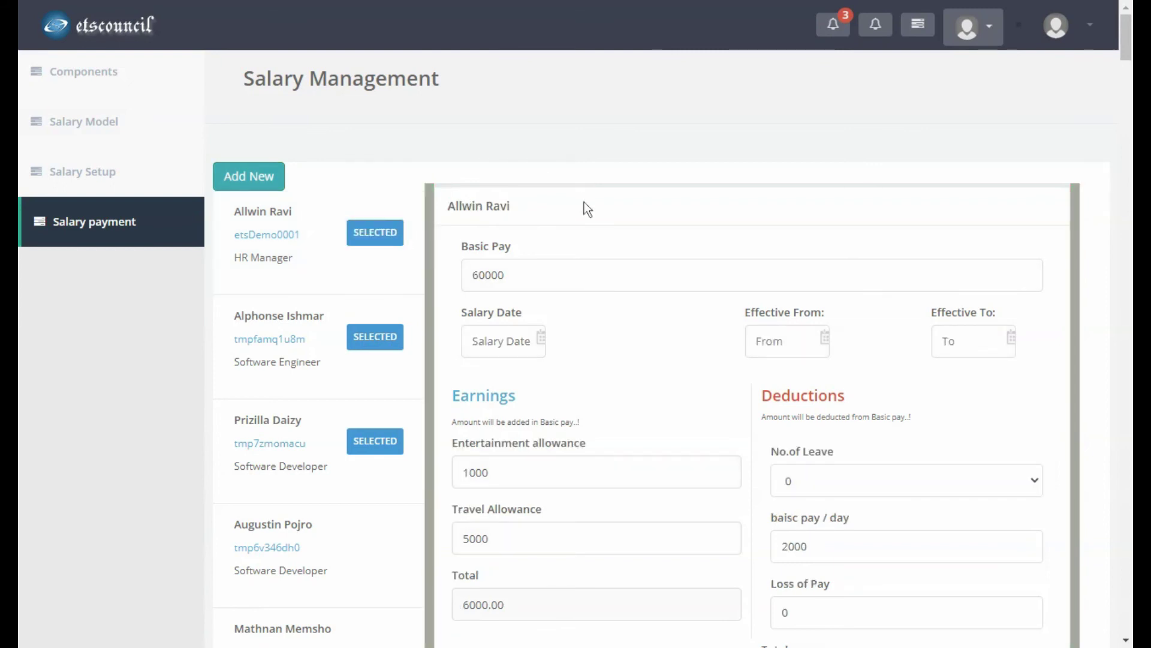
drag(509, 275, 446, 276)
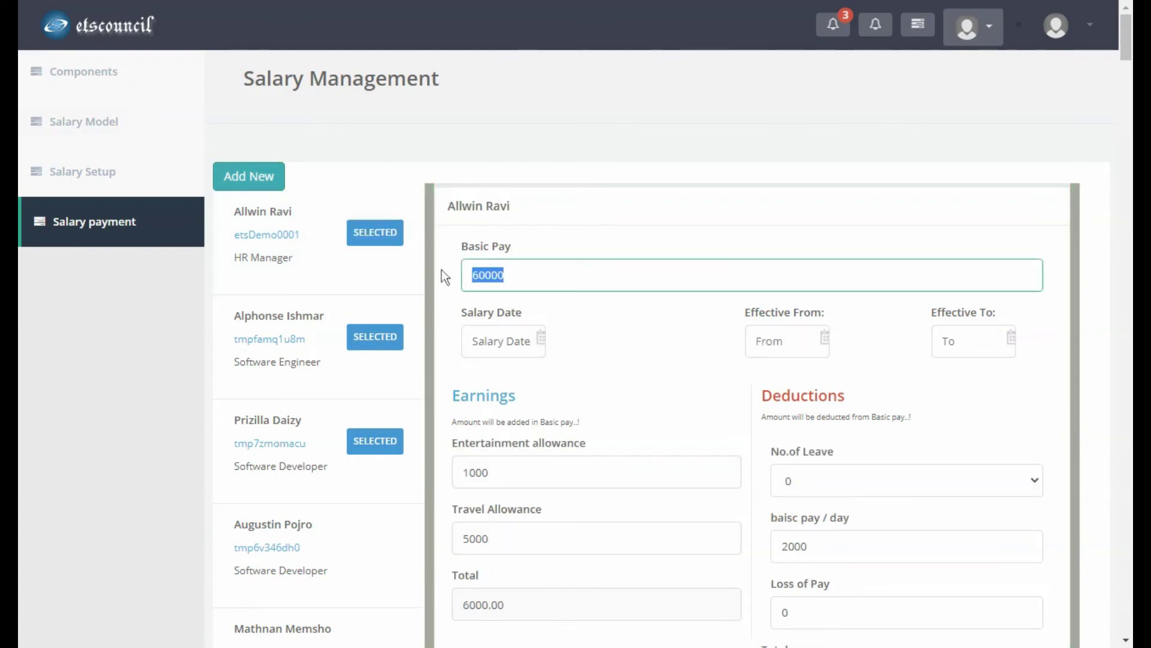
text(70000)
Set the Salary Date to 10/01/2020 and the effective period from 09/01/2020 to 09/30/2020.
click(502, 341)
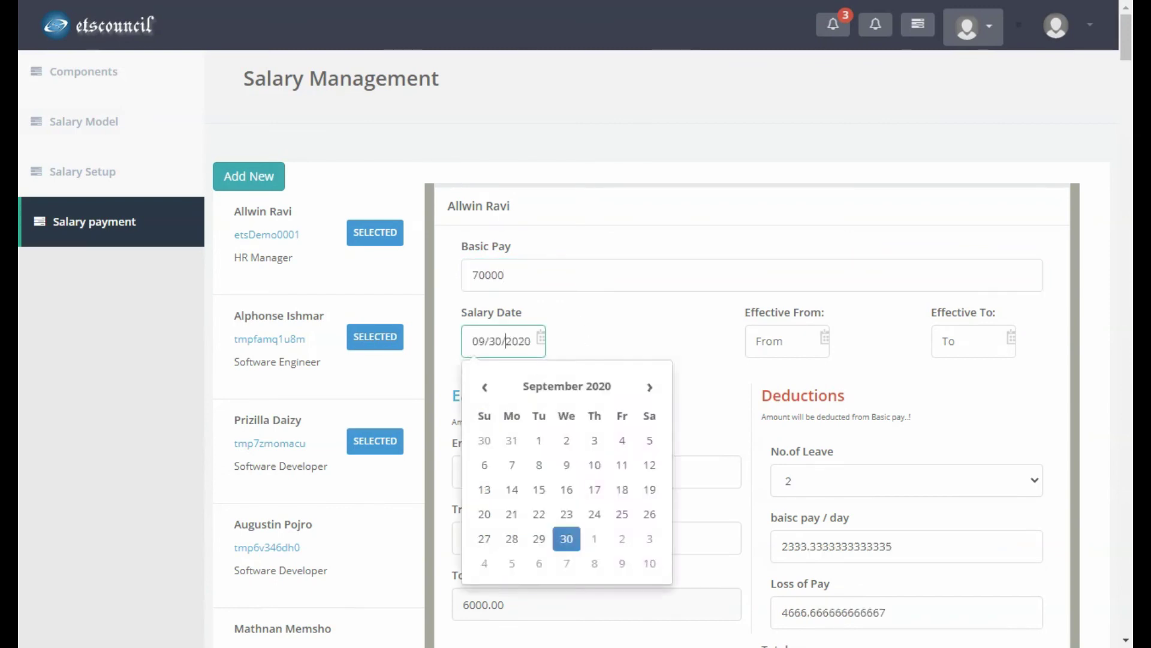
click(595, 543)
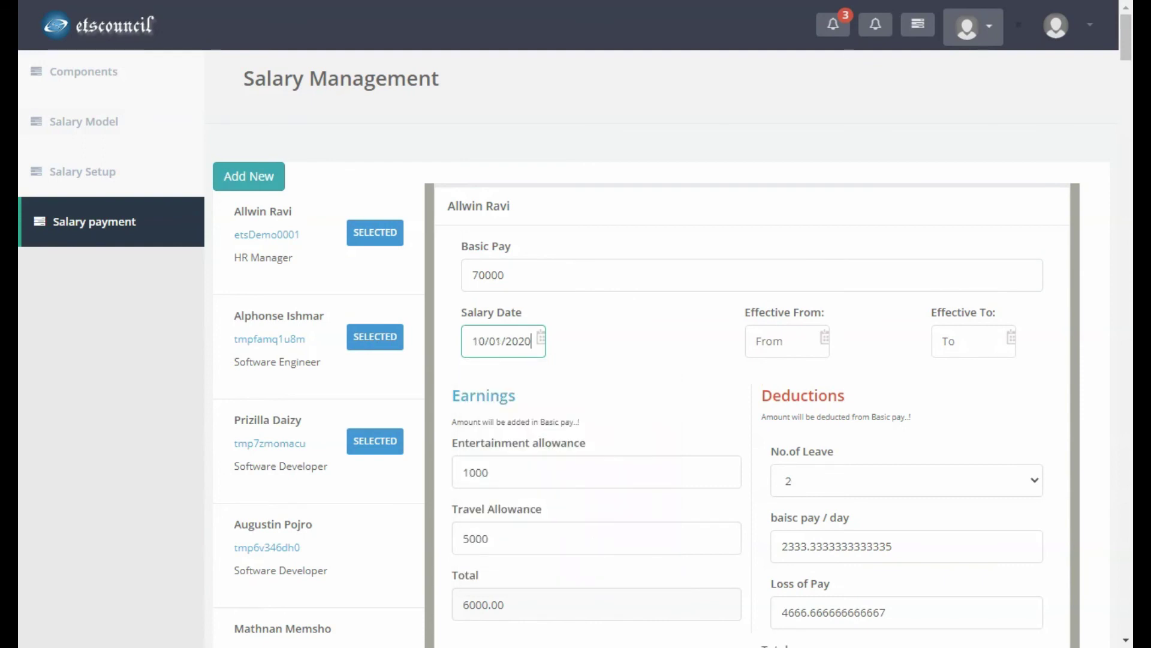
click(779, 340)
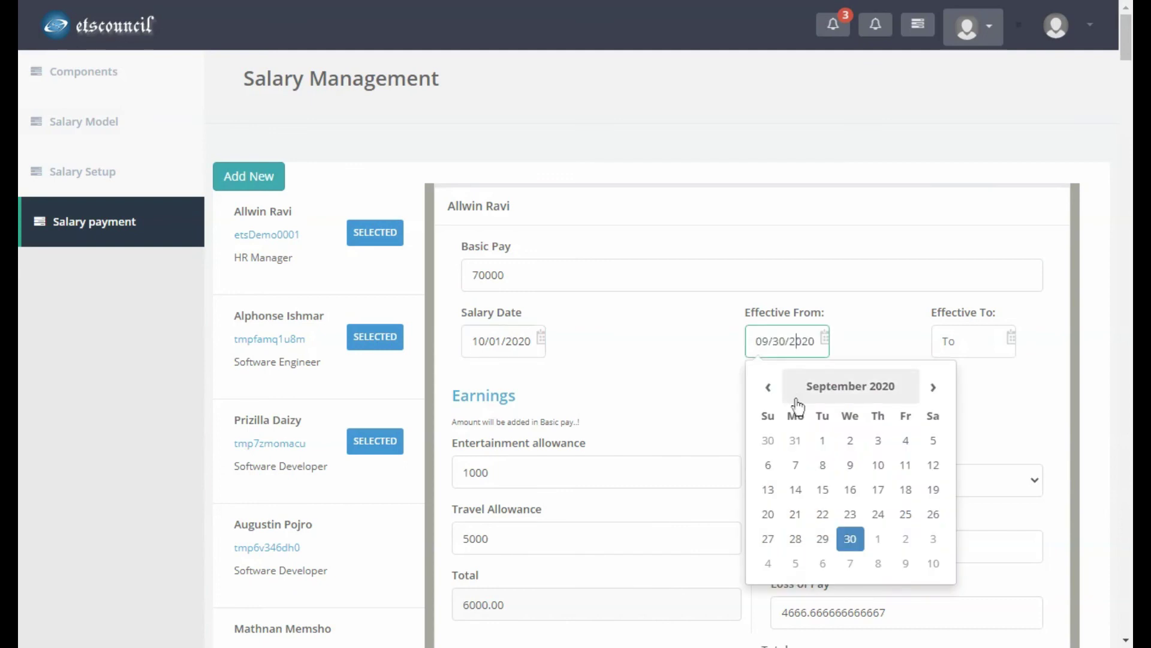
click(823, 440)
click(975, 340)
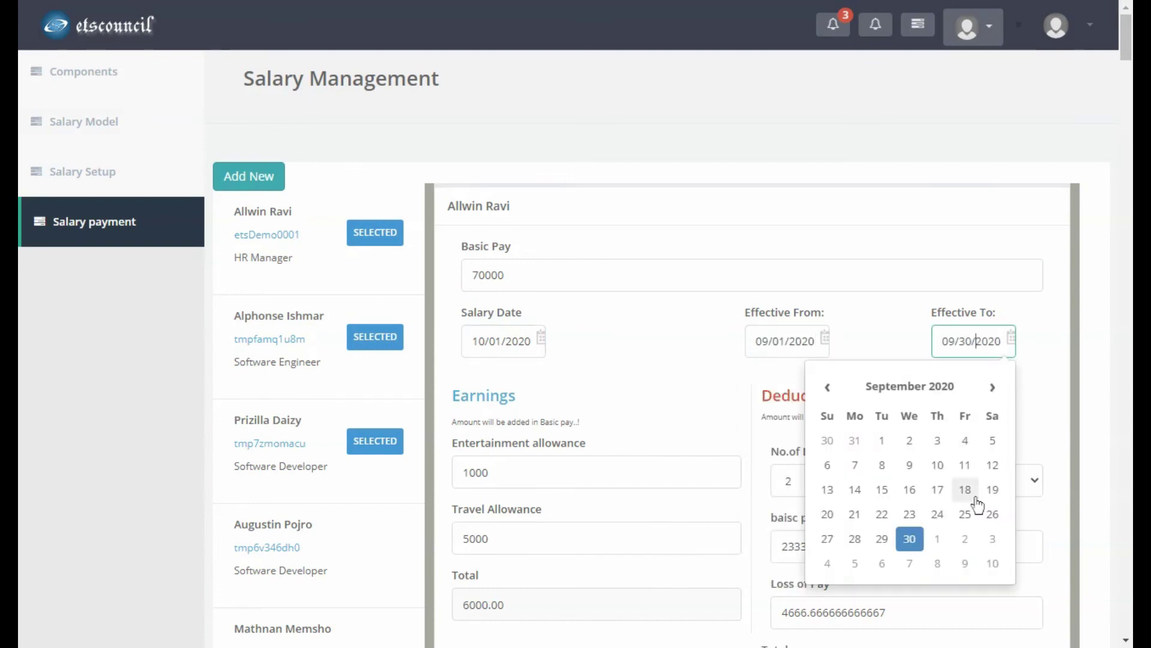
click(910, 543)
Examine the payment's Deductions, covering Loss of Pay and the basic pay per day.
scroll(910, 543, down, 3)
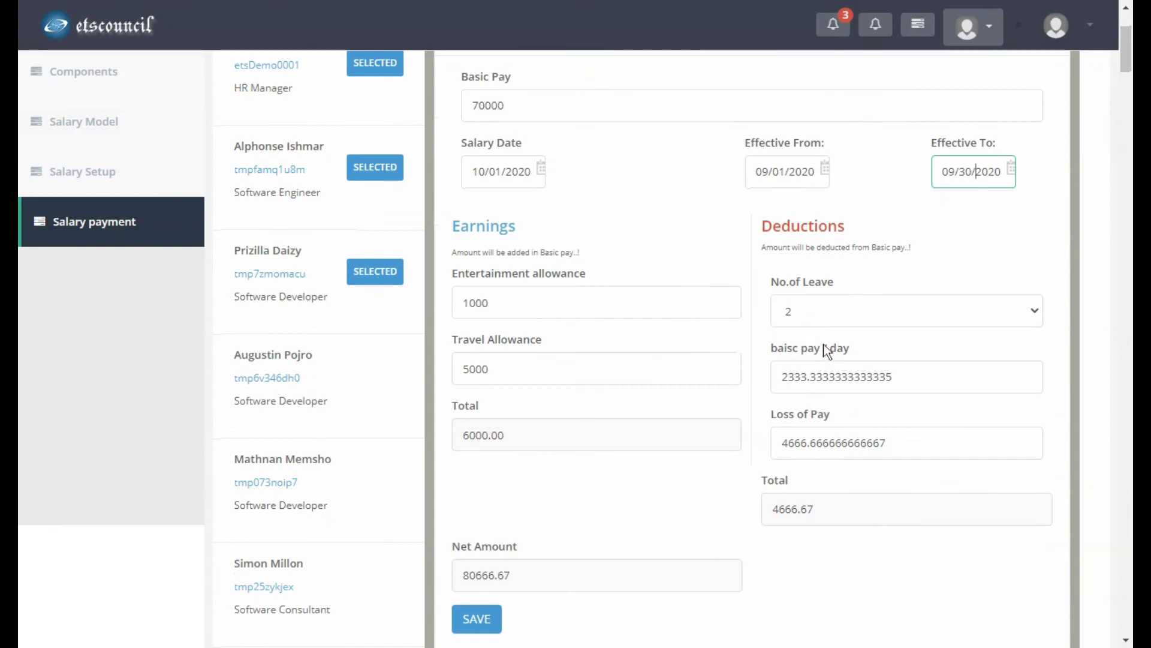
drag(832, 416, 782, 416)
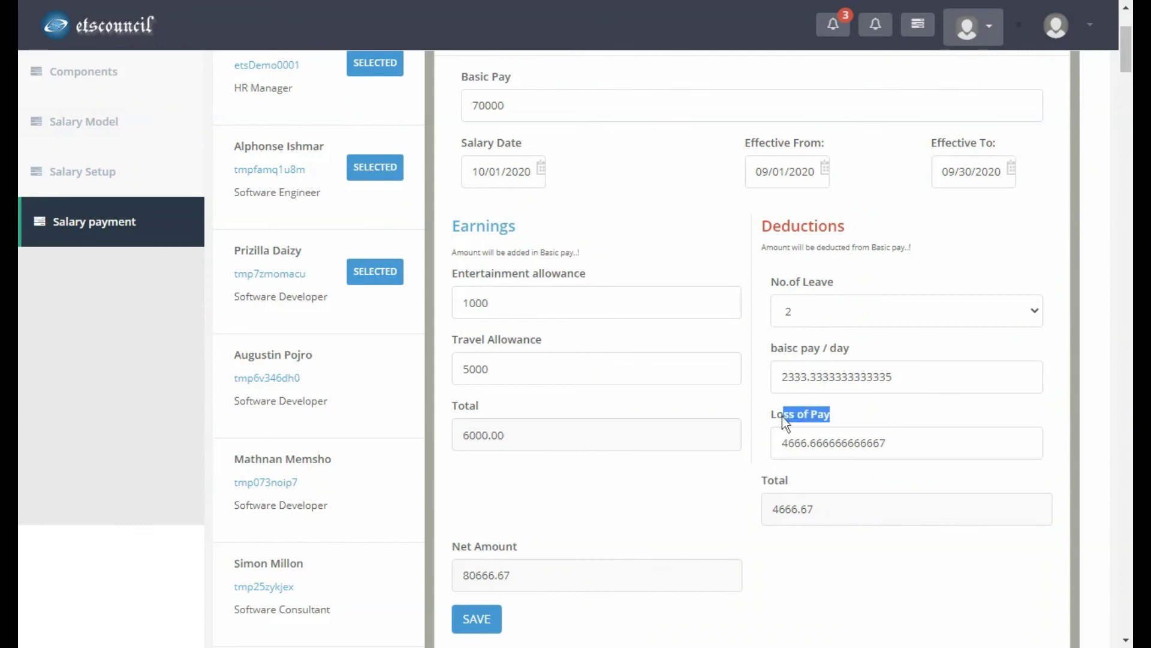
drag(823, 349, 771, 343)
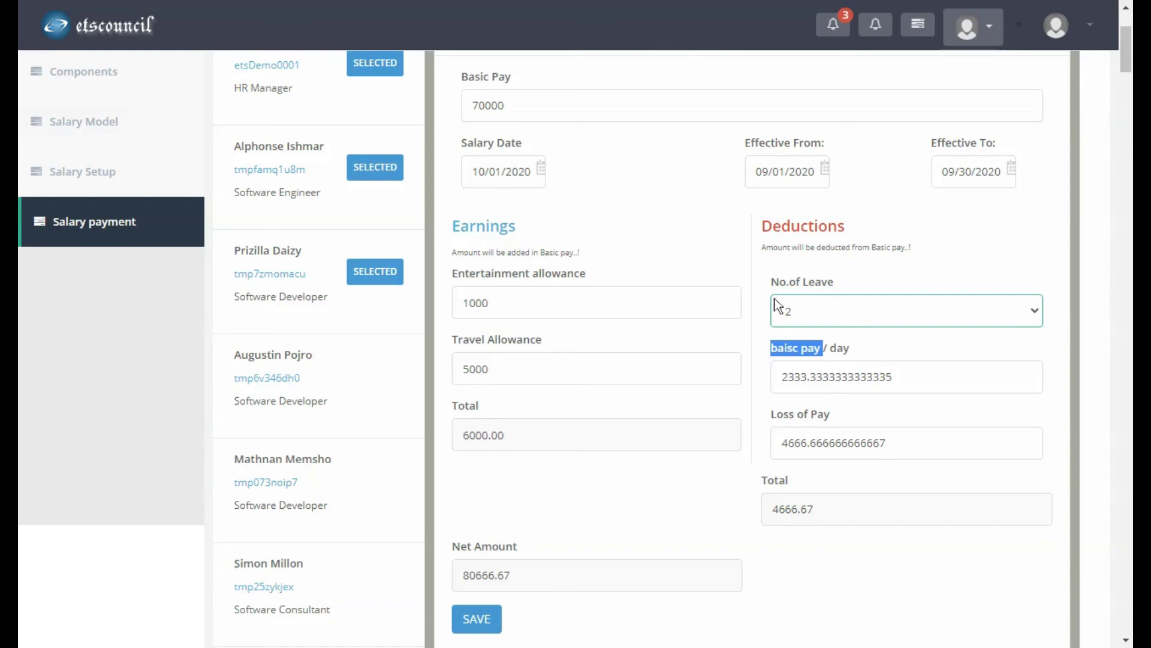
drag(807, 376, 781, 377)
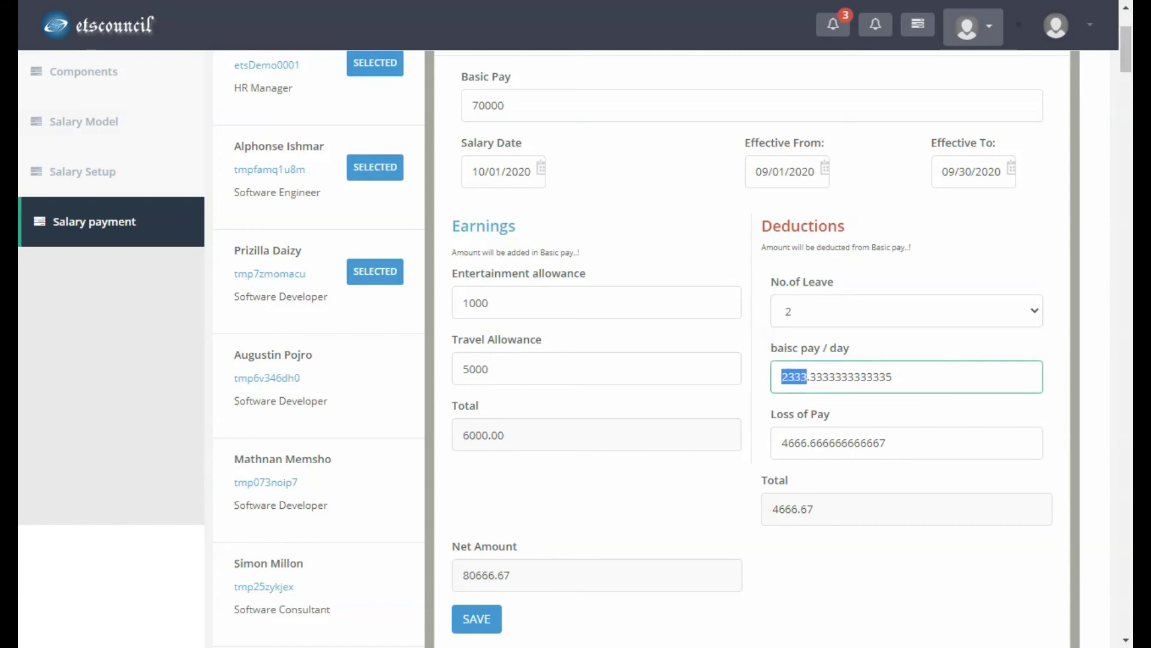
Check the Loss of Pay amount and save the HR Manager's salary payment.
double_click(795, 442)
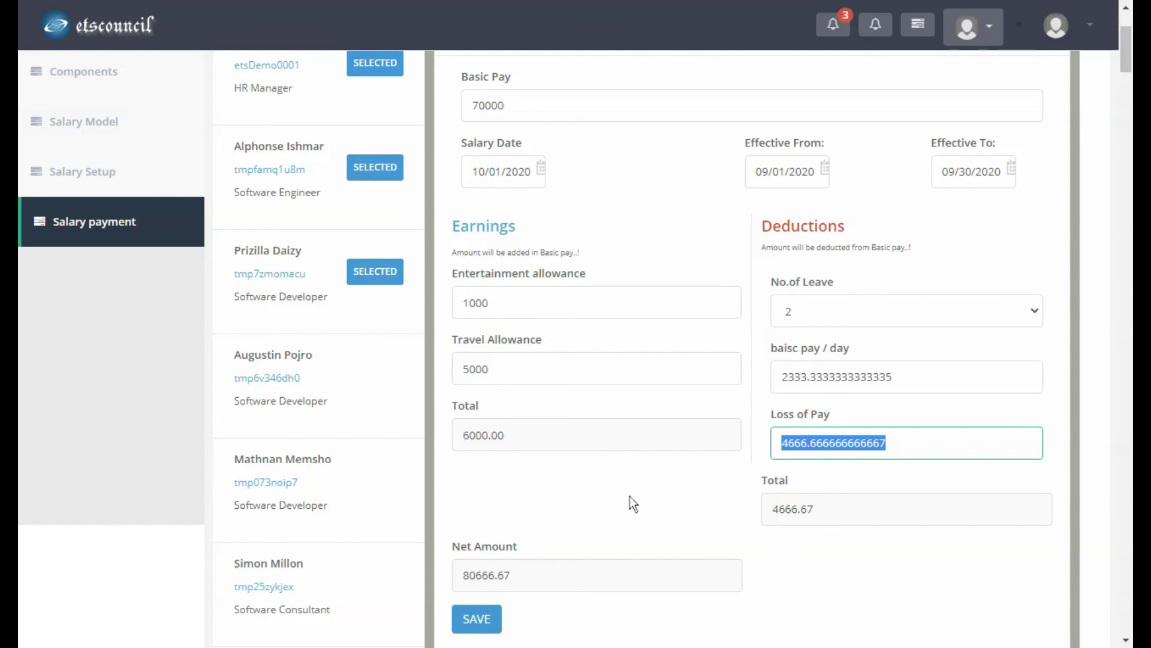
scroll(624, 507, down, 1)
click(473, 545)
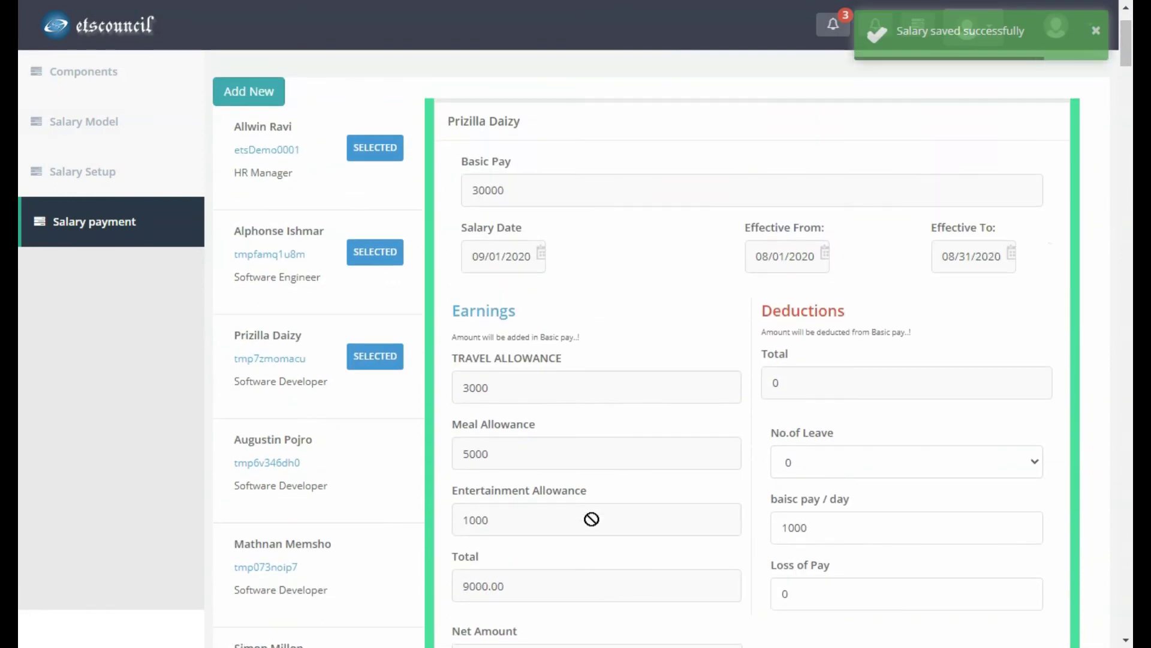
Reload the Salary payment page and examine the HR Manager's 10/01/2020 payment awaiting approval or rejection.
click(56, 240)
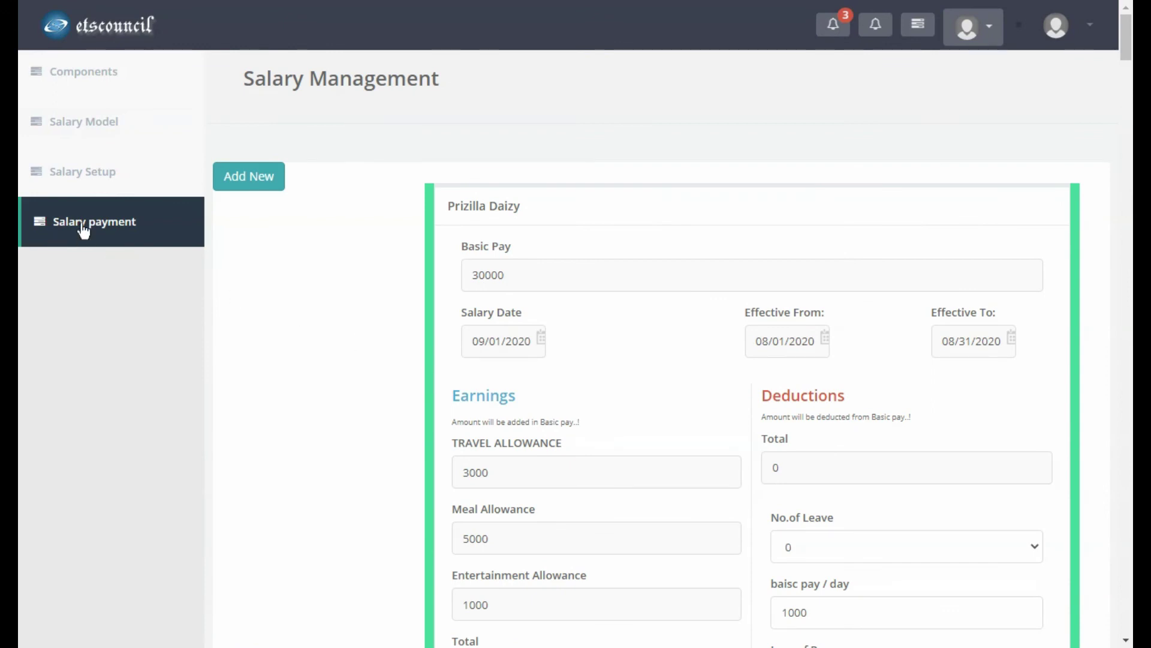
scroll(78, 234, down, 10)
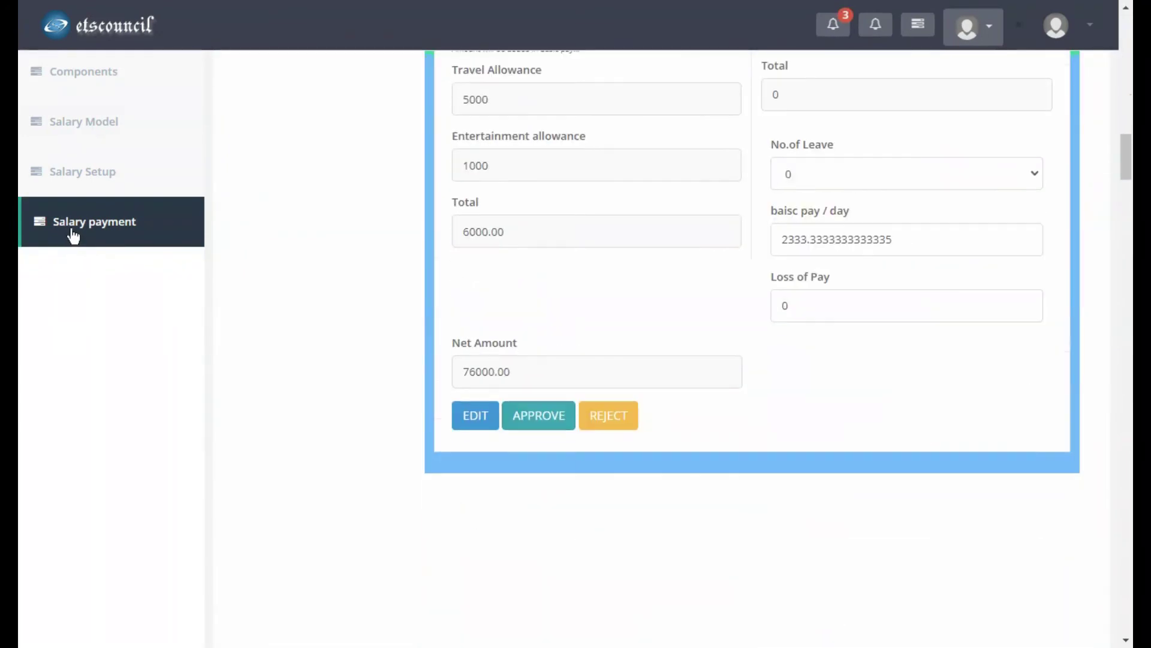
scroll(420, 383, up, 4)
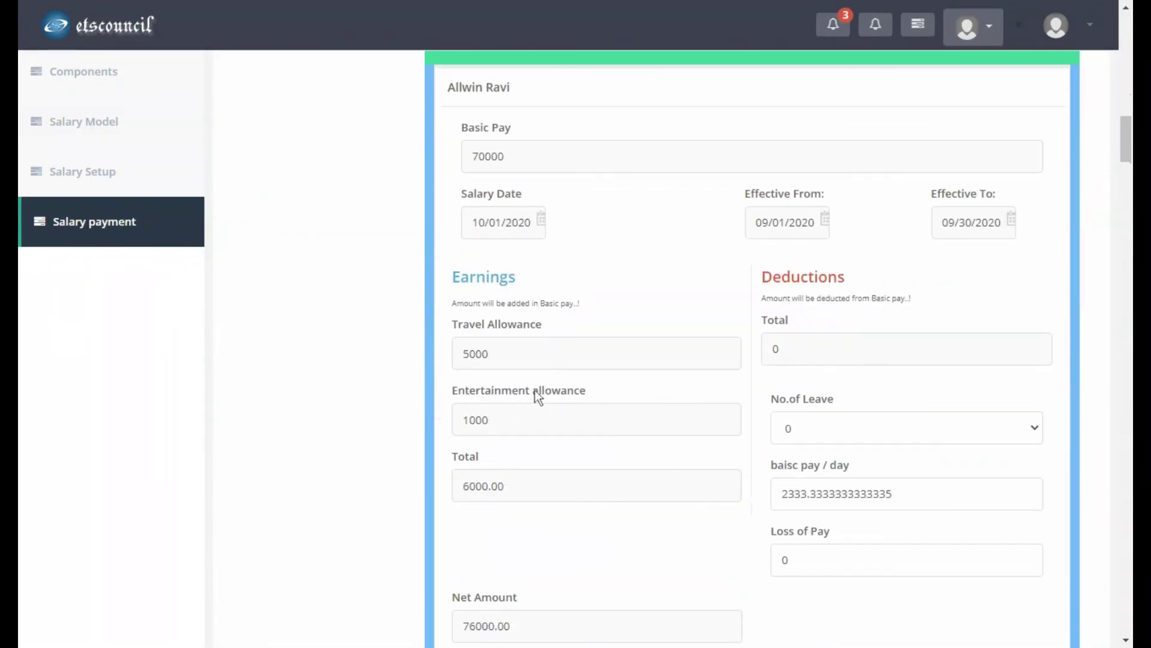
scroll(516, 308, down, 3)
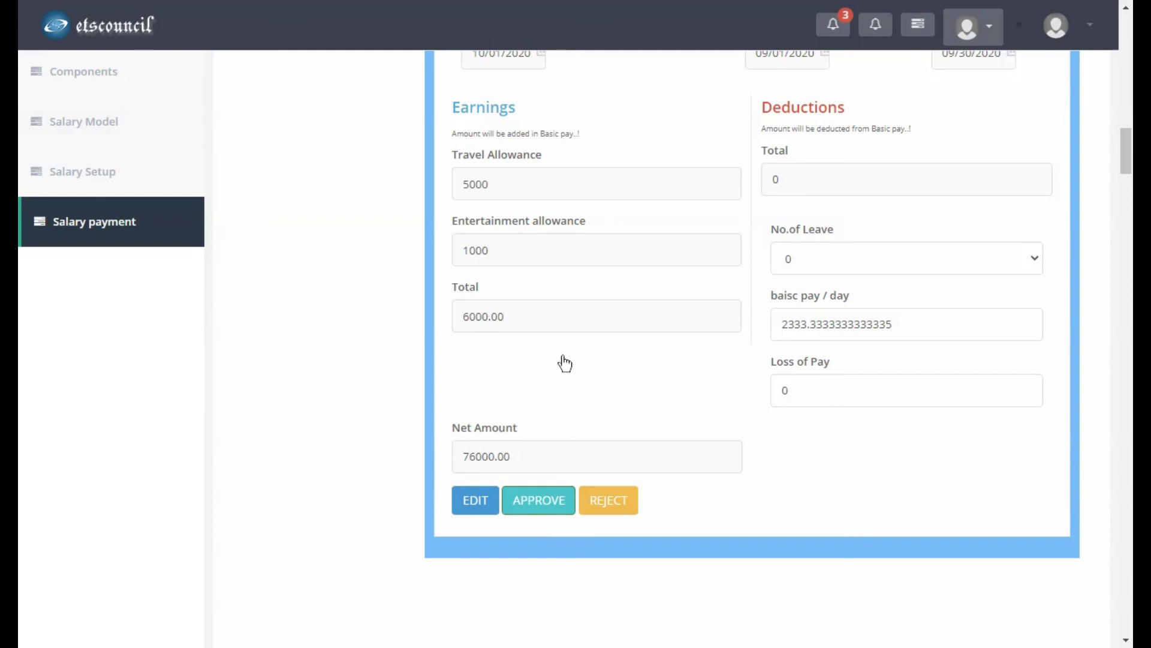
Open the user's Payslip page for 12/01/2020, covering earnings and deductions, and print the payslip.
click(926, 33)
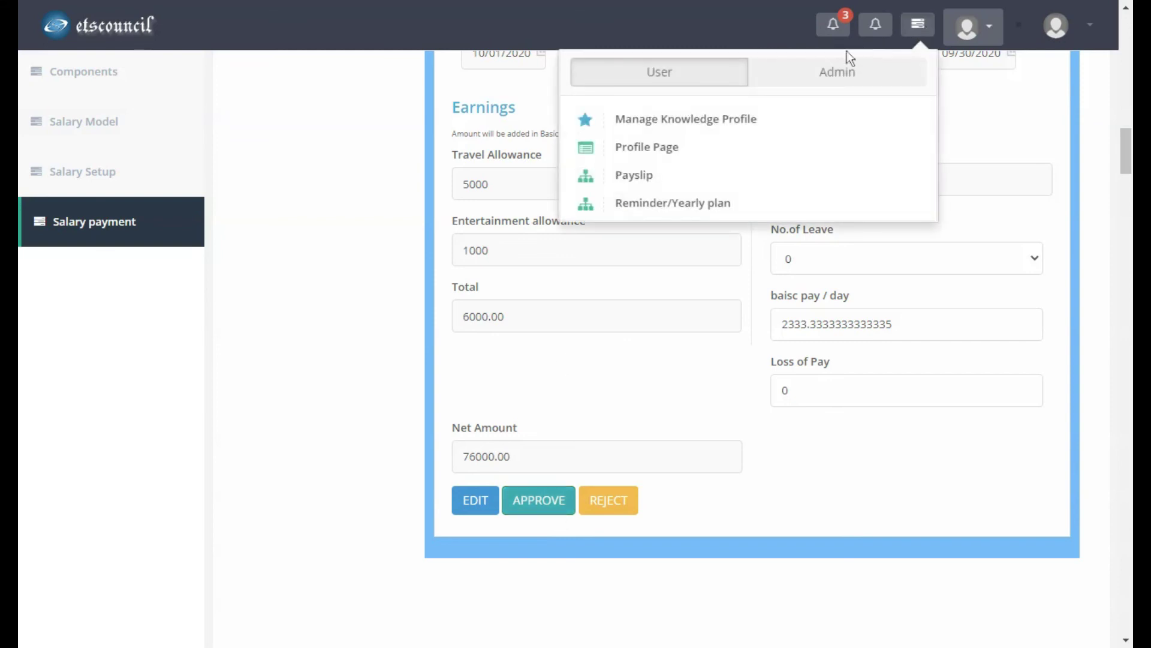
click(628, 178)
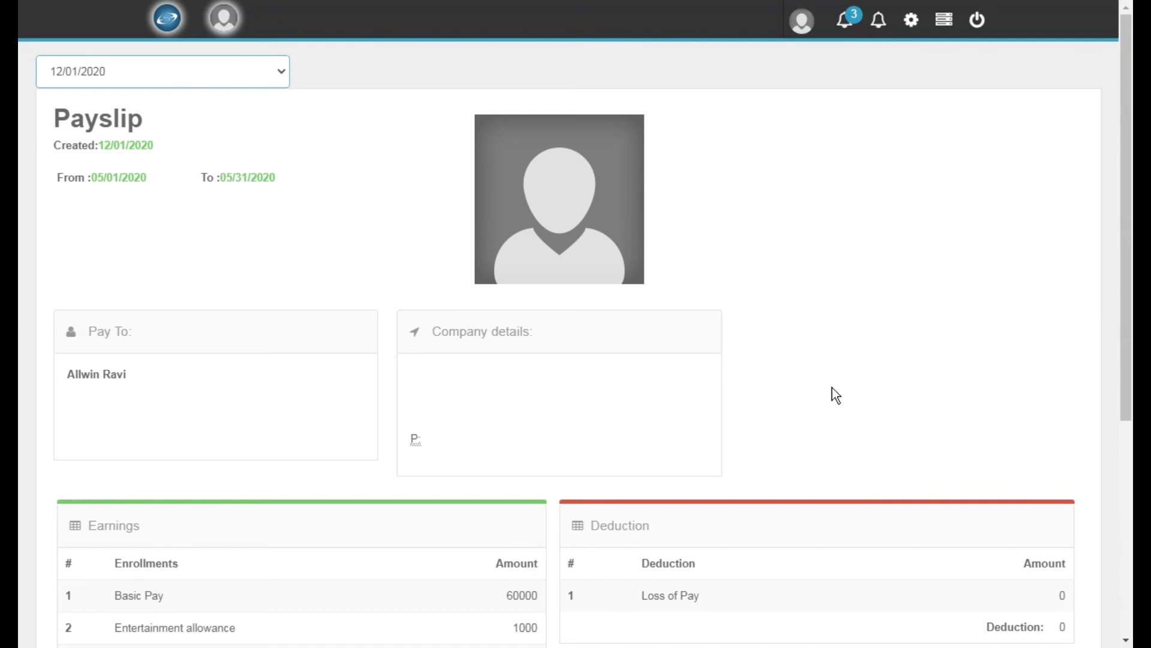
scroll(1005, 319, down, 5)
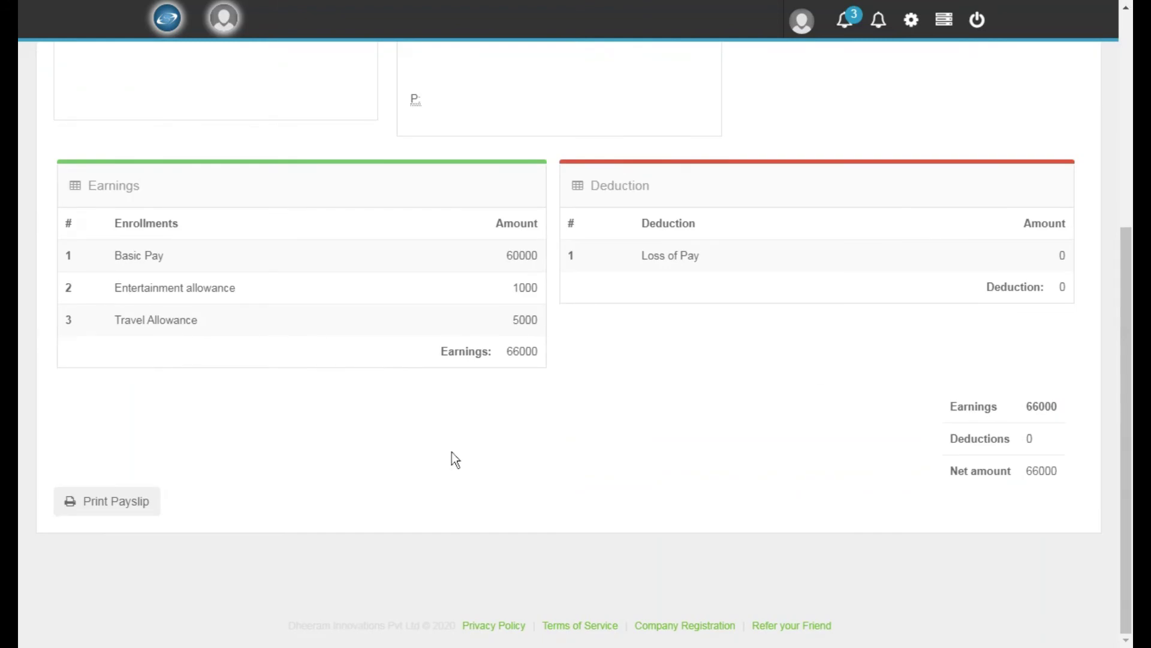
click(106, 511)
Return to the Components page of Salary Management and look through the added components.
scroll(825, 505, up, 5)
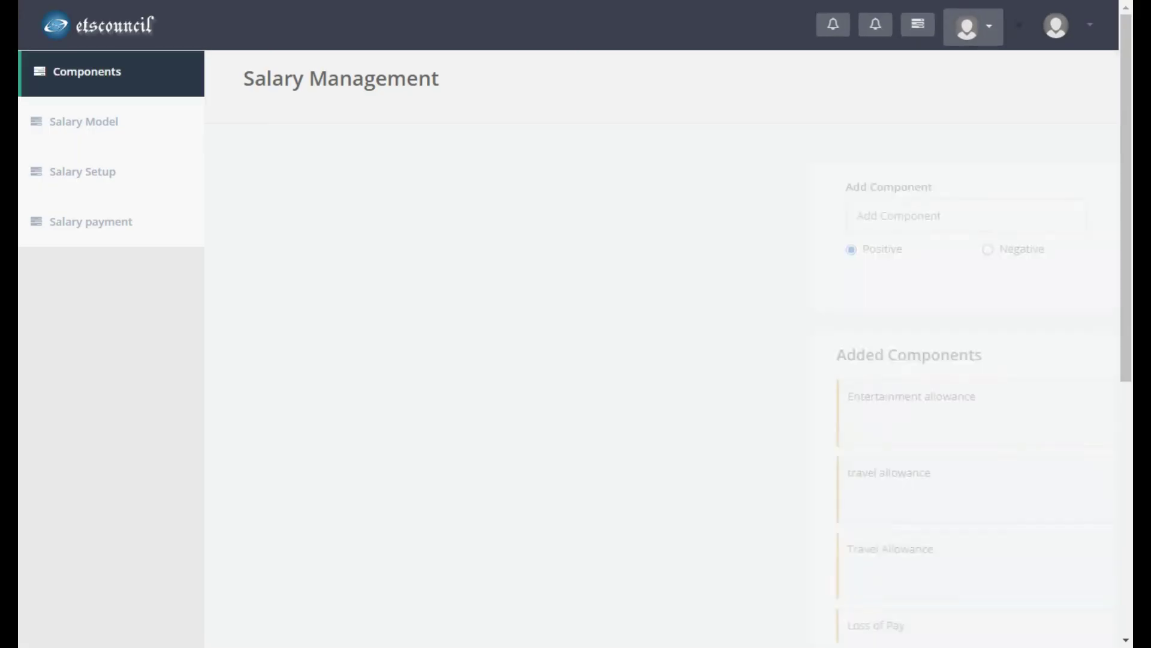
scroll(356, 468, down, 8)
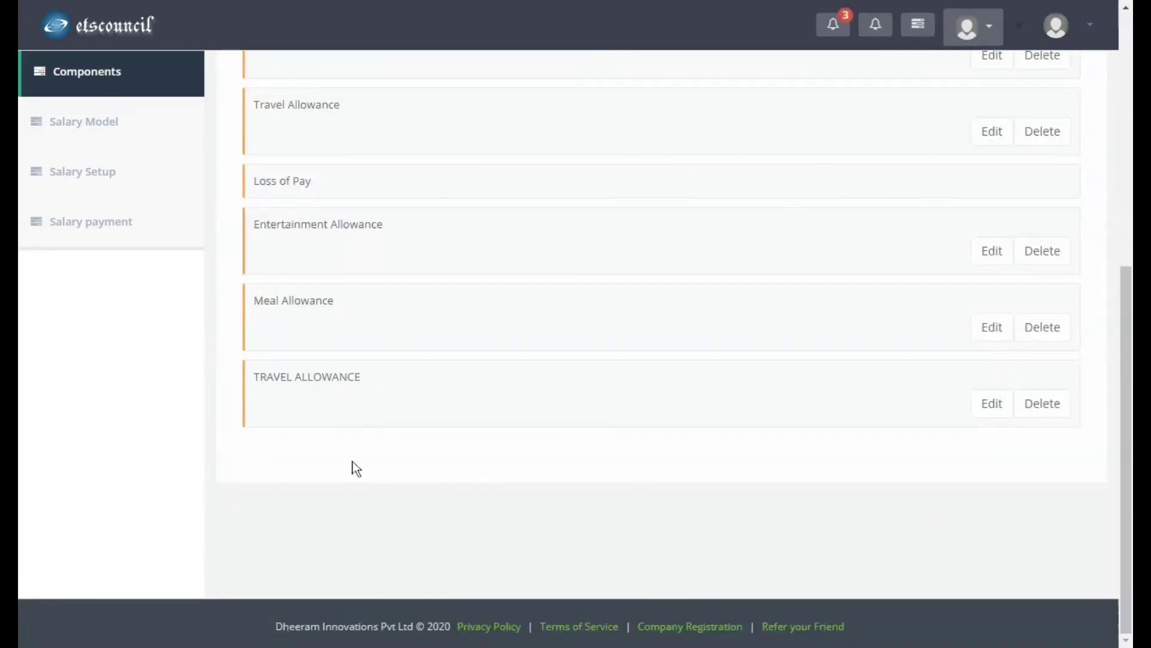